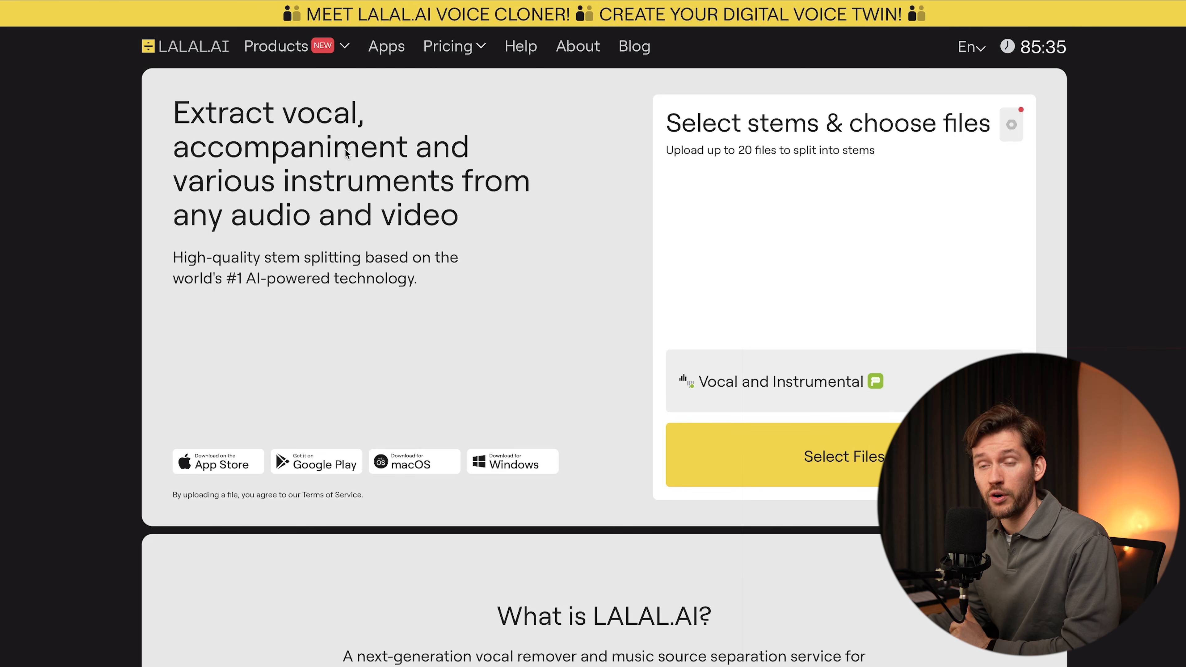
drag(345, 152, 785, 280)
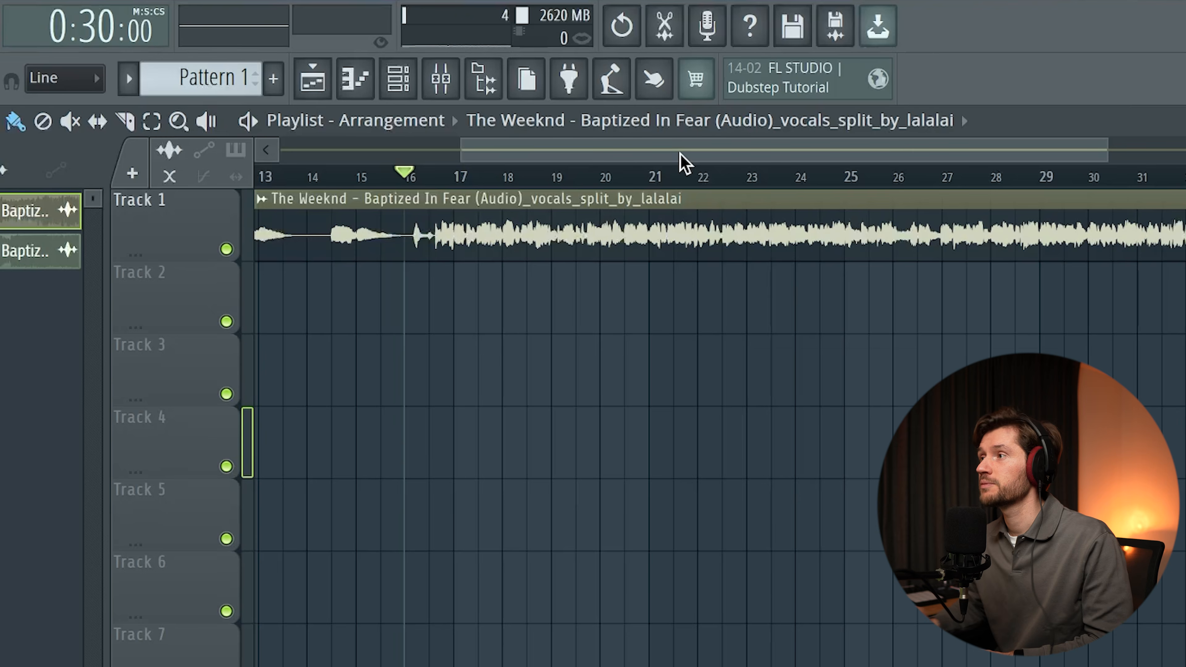
key(space)
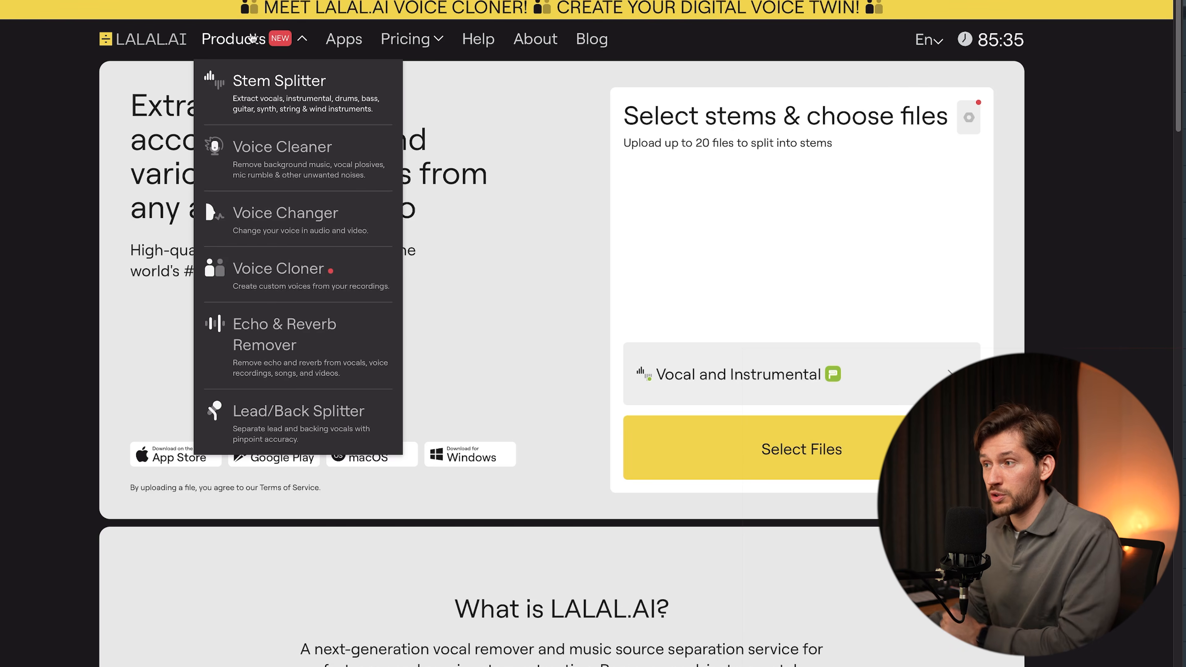
click(273, 340)
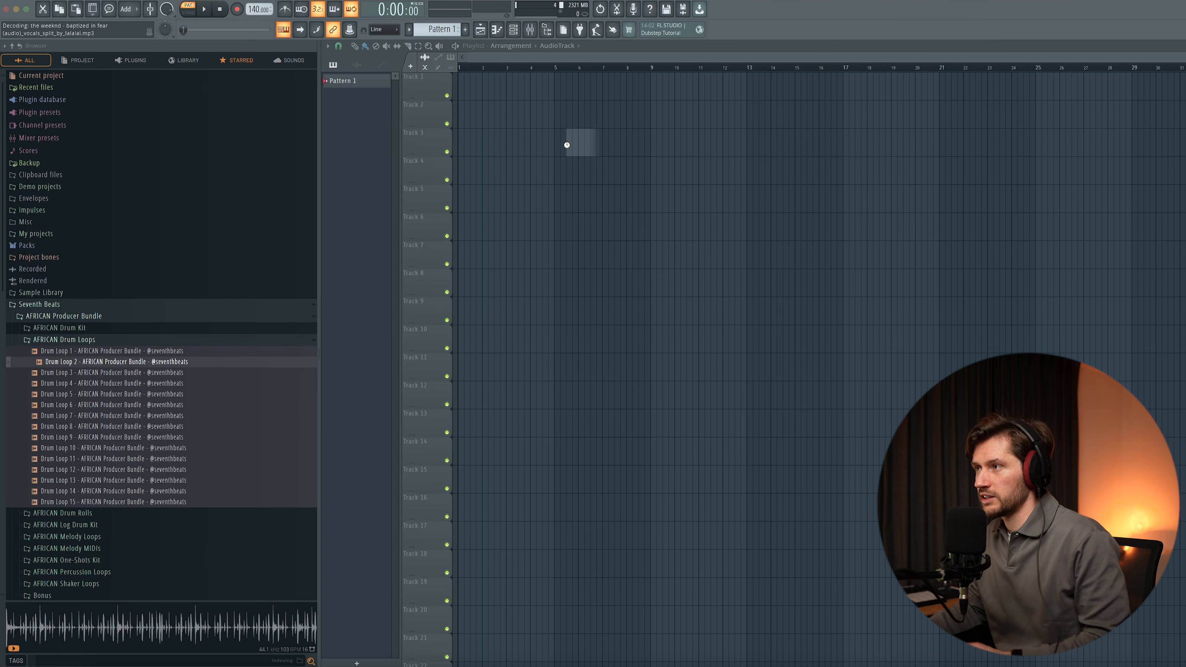
- Place the Baptized In Fear split vocals at the start of Track 1 and the full song at the start of Track 2
drag(567, 145, 510, 82)
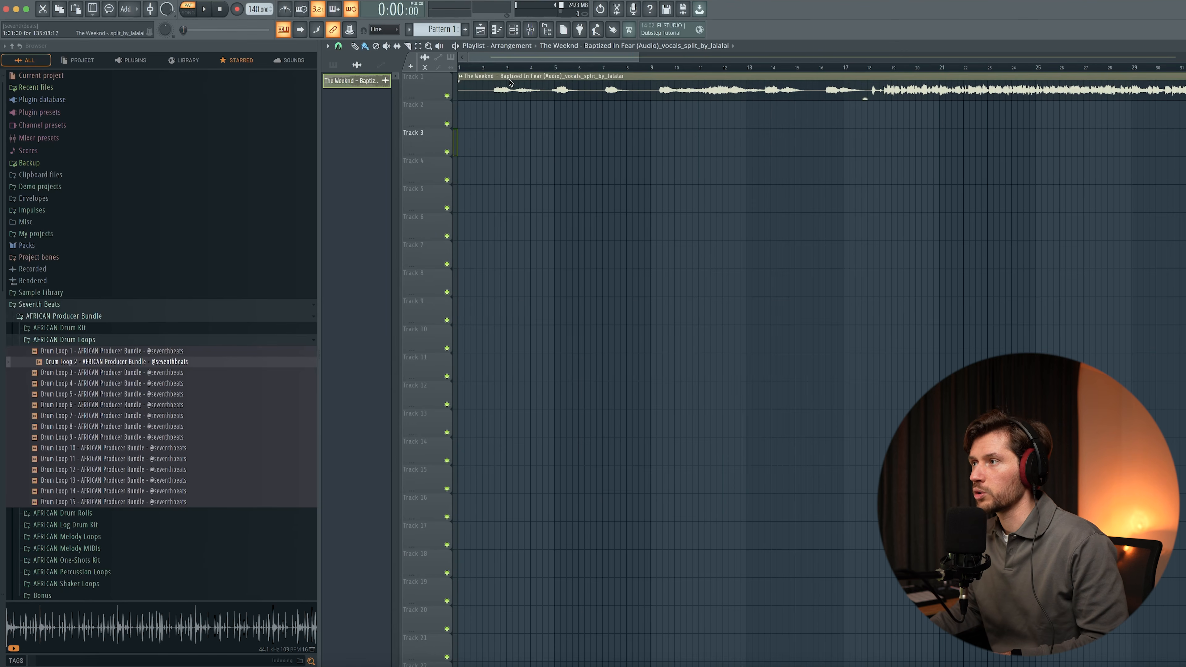
drag(532, 169, 503, 117)
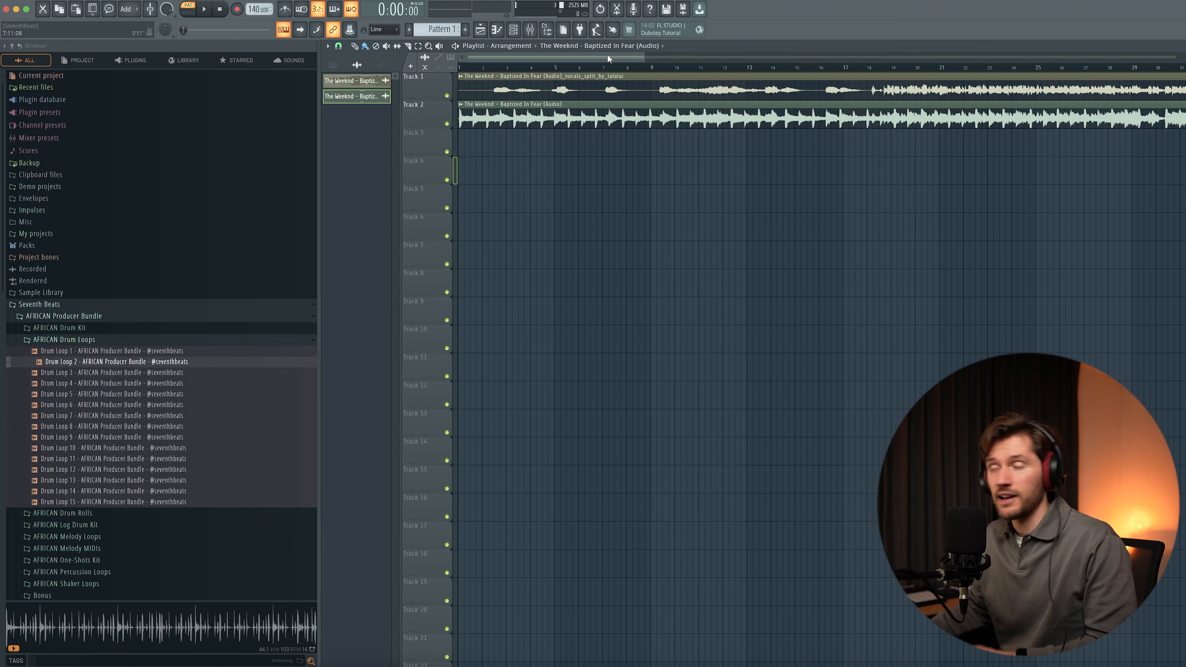
- Align the song's first beat with the start of bar 1 and set the project tempo to 124 BPM
drag(641, 59, 471, 58)
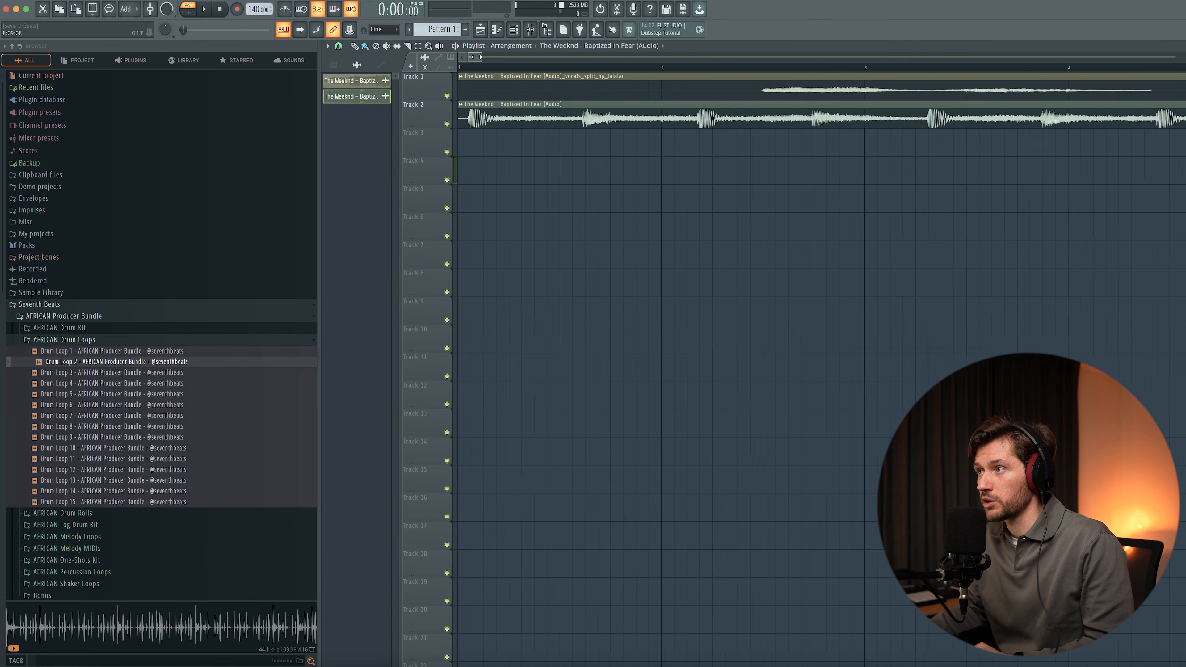
mouse_move(502, 183)
mouse_down()
mouse_move(502, 82)
mouse_move(485, 92)
mouse_move(529, 82)
mouse_move(487, 84)
mouse_move(481, 59)
mouse_move(502, 59)
mouse_up()
click(628, 289)
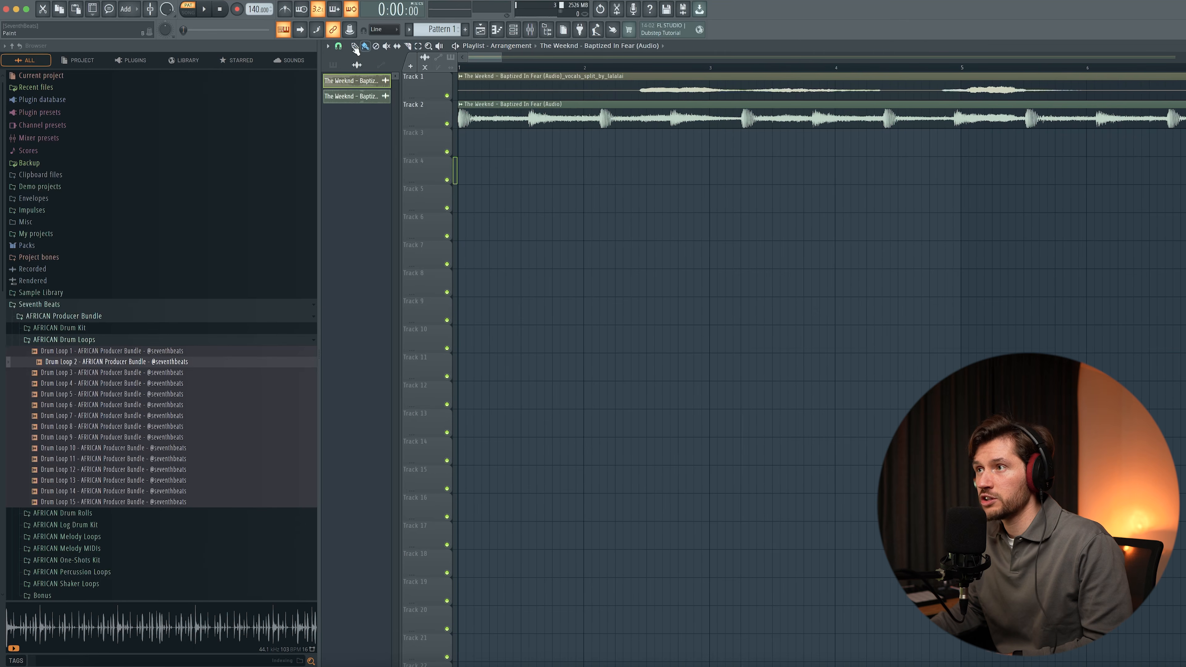
drag(252, 11, 253, 37)
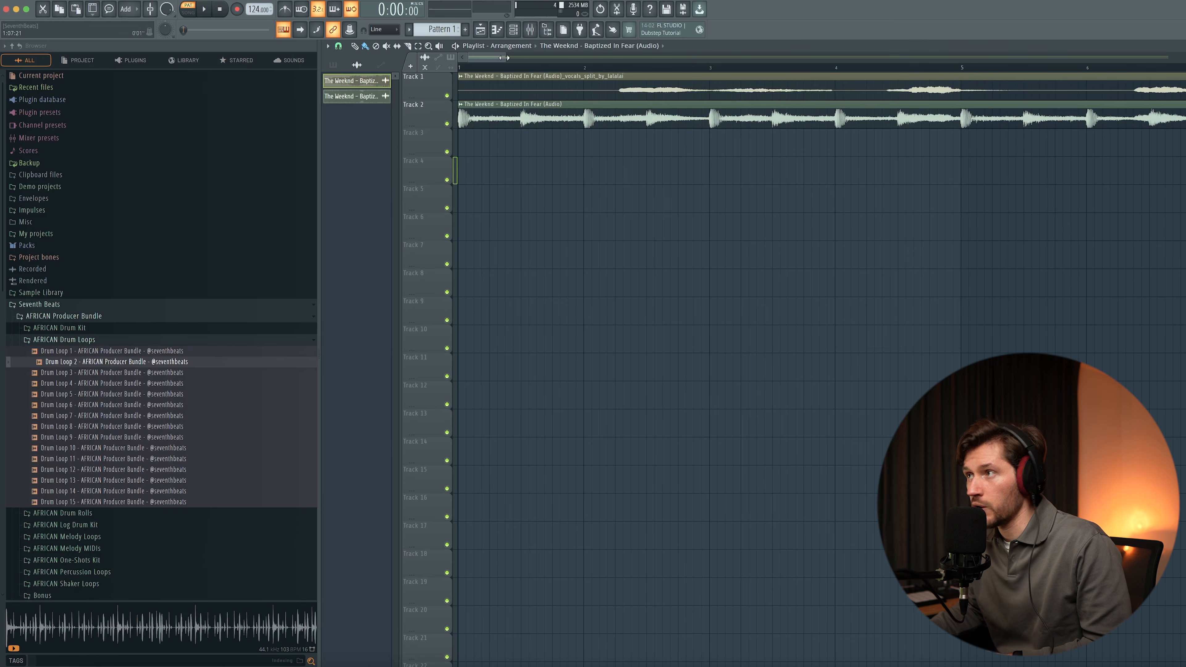
- Fit the vocals sample to the song's tempo with a manually entered BPM and set its time-stretching mode to Stretch
double_click(521, 91)
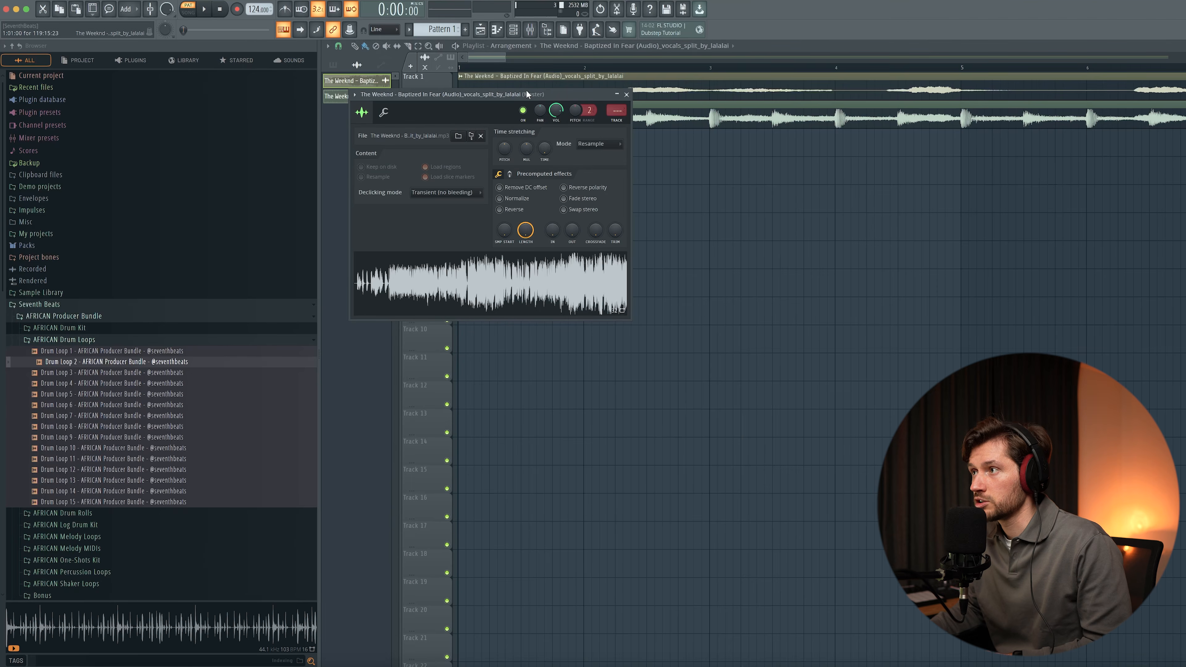
drag(500, 98, 550, 161)
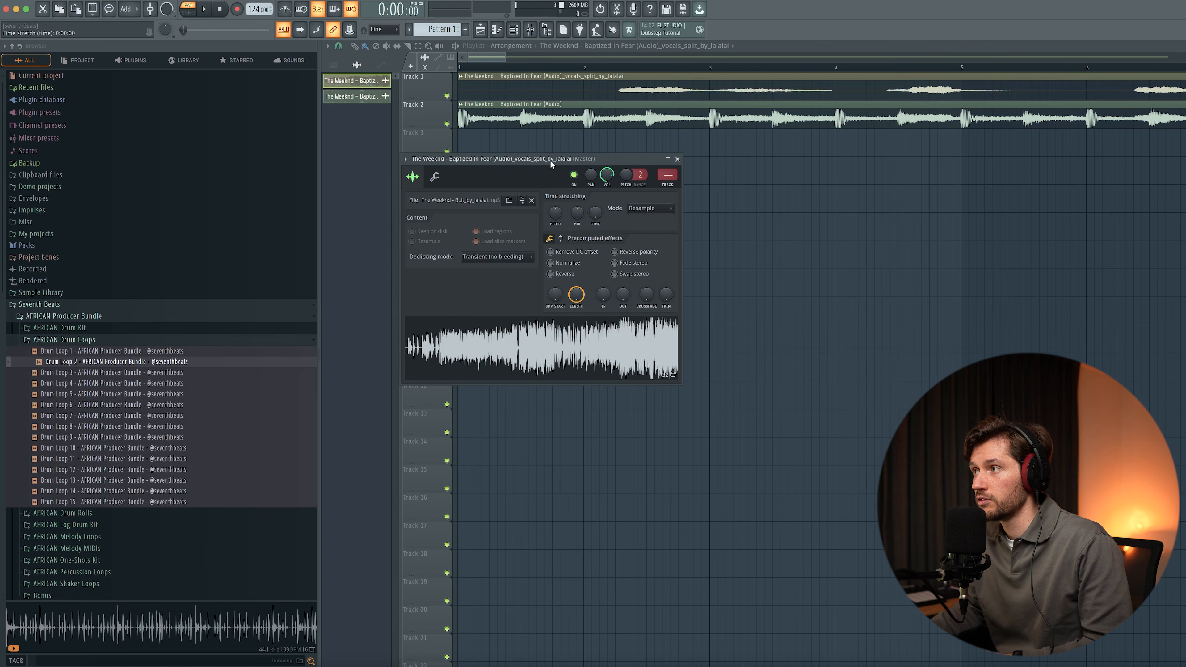
right_click(594, 212)
click(620, 231)
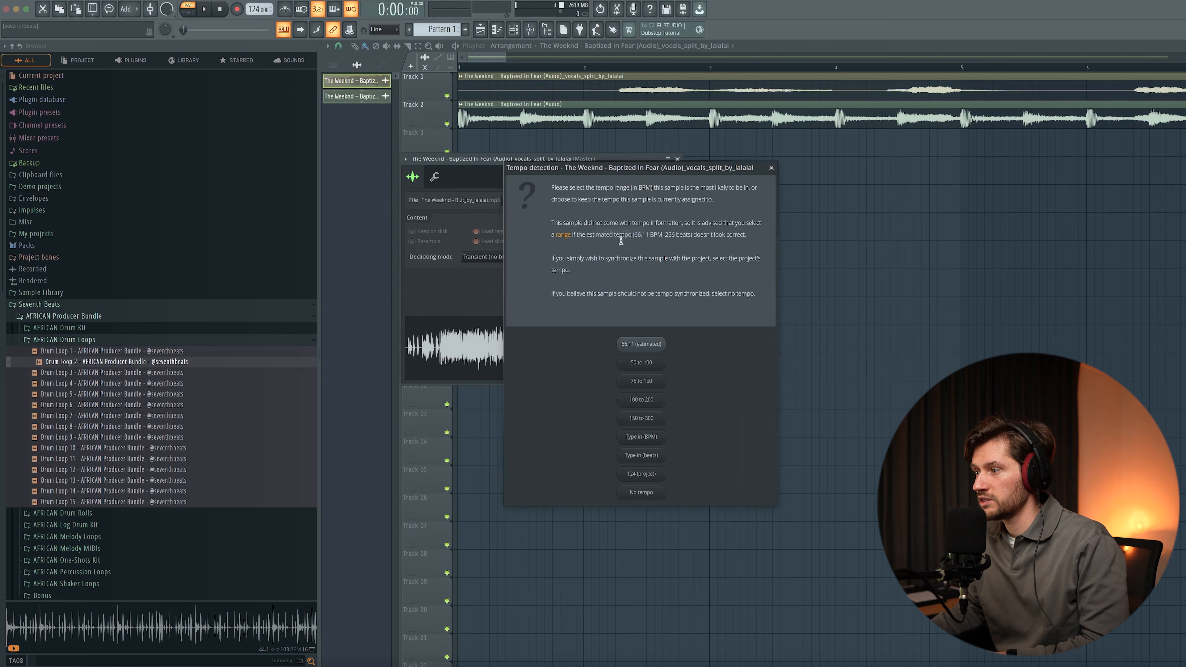
click(642, 437)
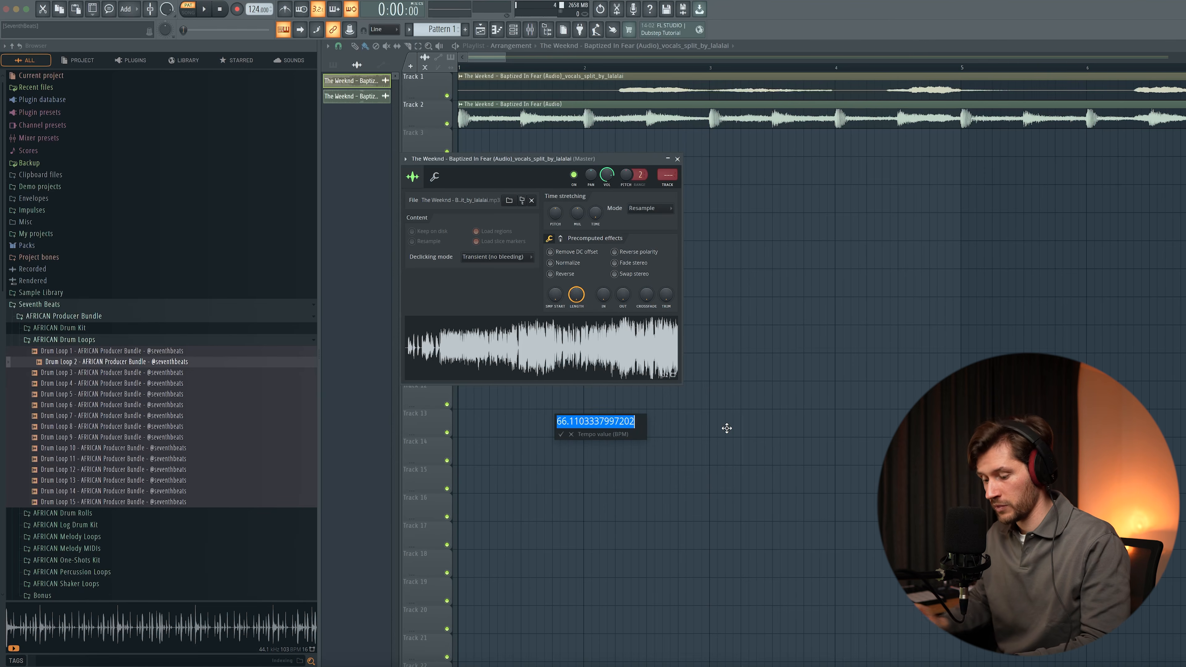
text(132)
key(Return)
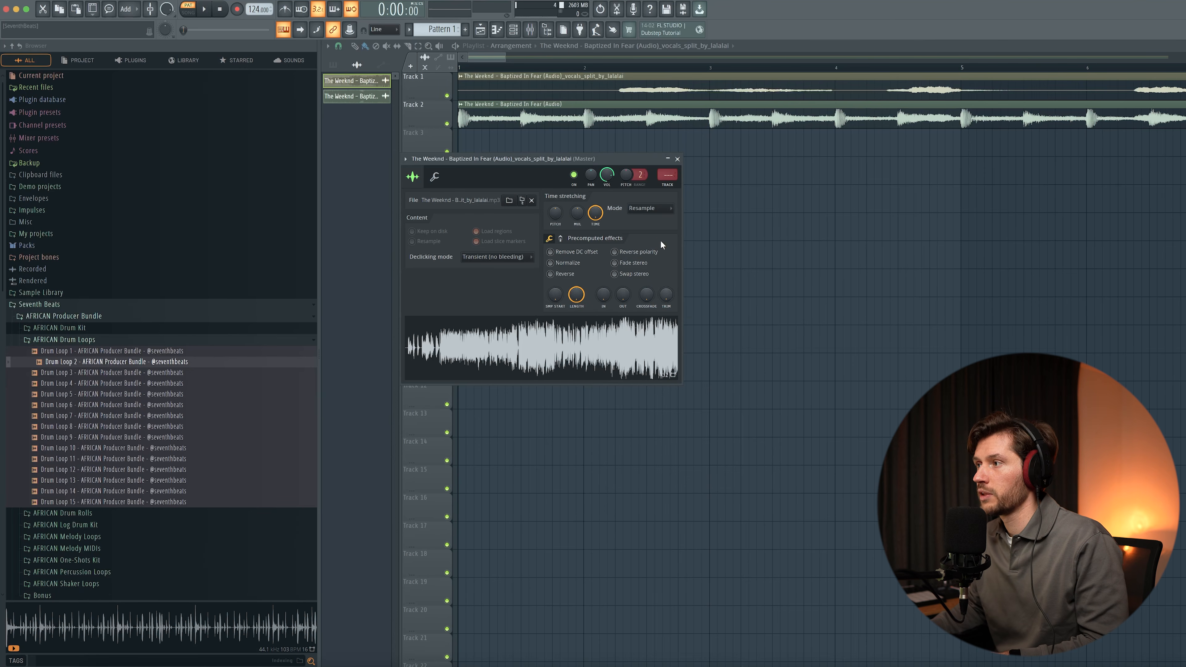
click(650, 213)
click(647, 231)
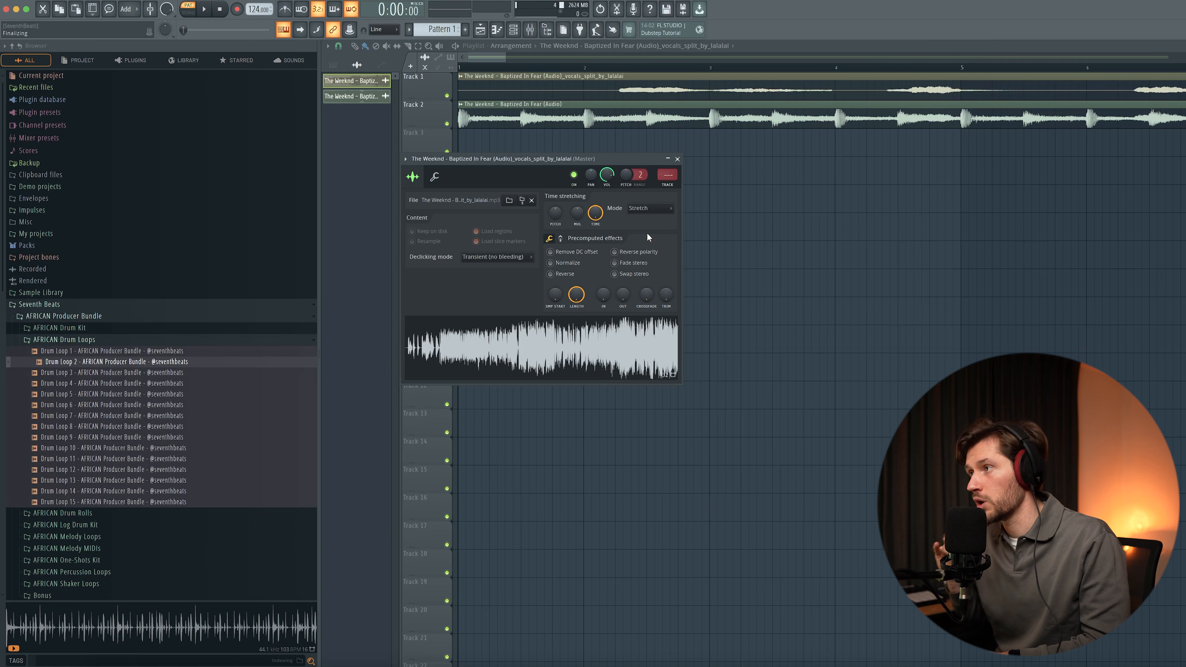
click(677, 159)
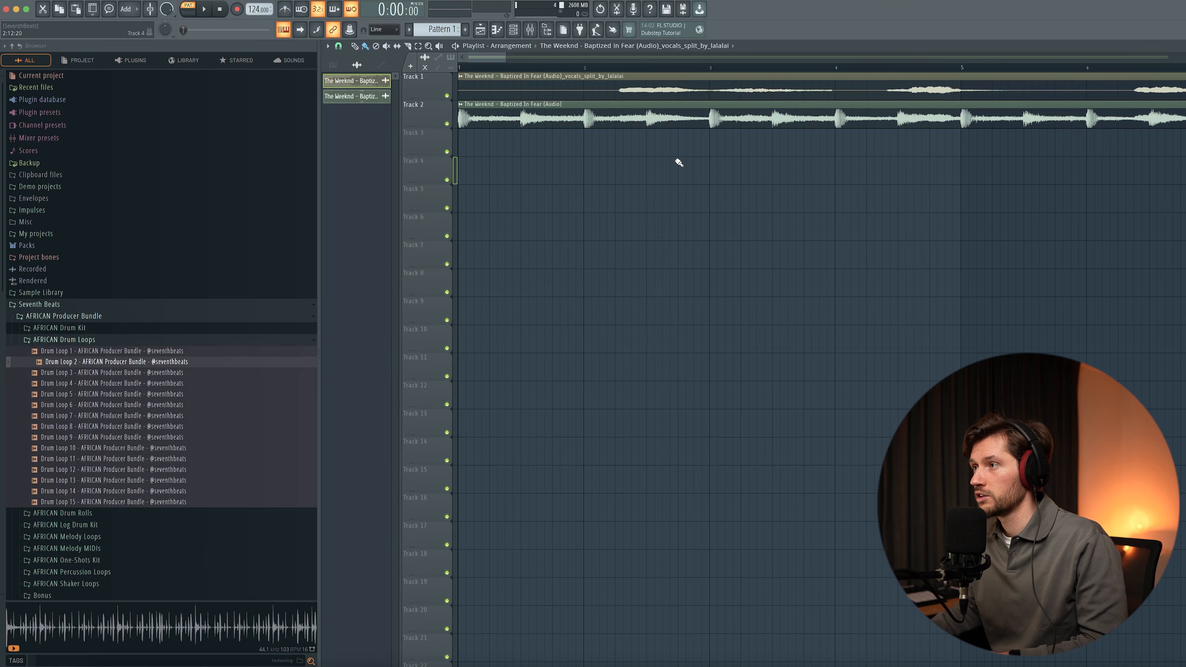
- Remove the full song clip from Track 2, keeping only the vocals in the playlist
right_click(513, 122)
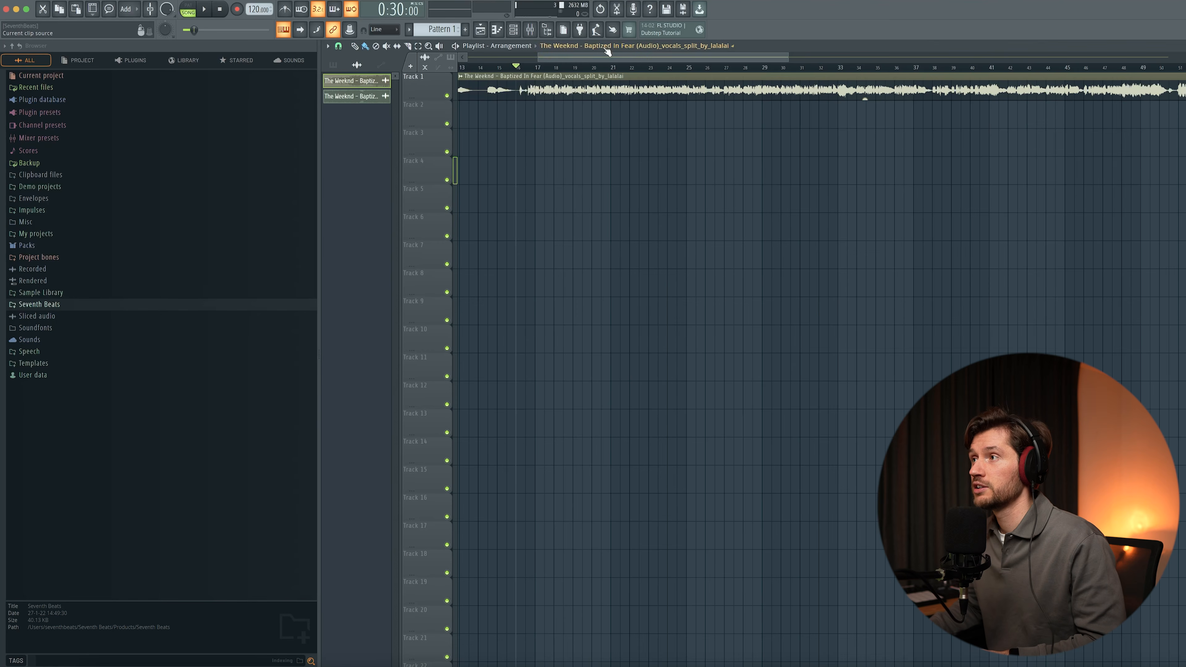
- Add a Piano V2 instrument to the Unsorted group of the channel rack
click(518, 32)
click(490, 309)
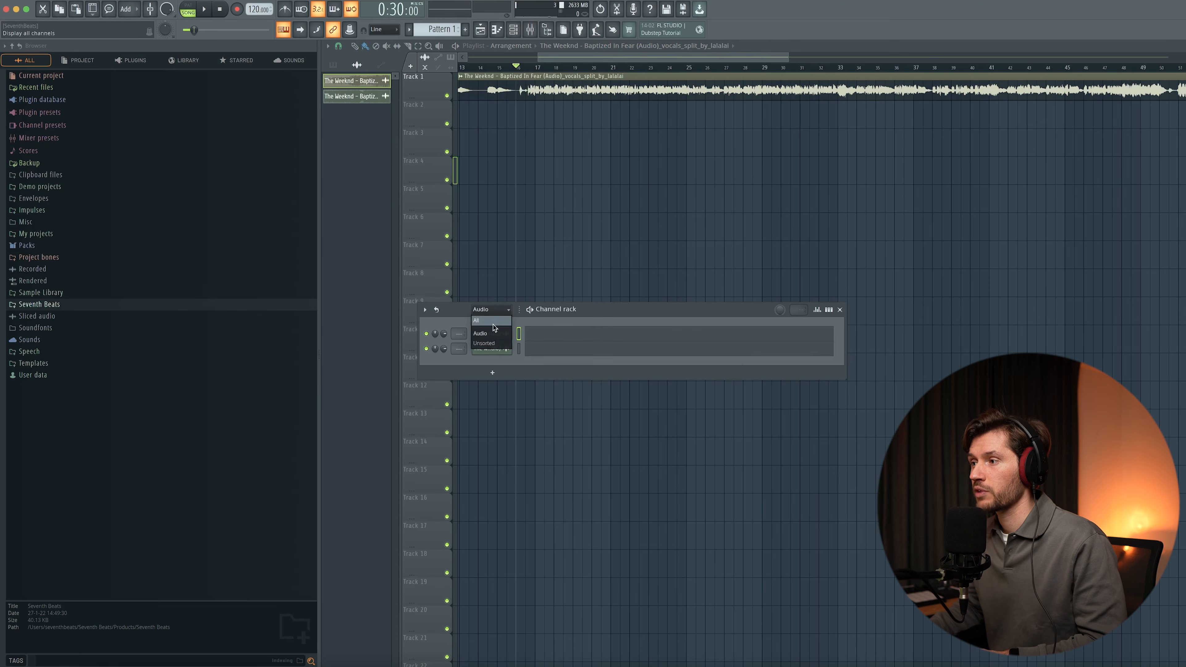
click(492, 343)
right_click(508, 343)
mouse_move(555, 430)
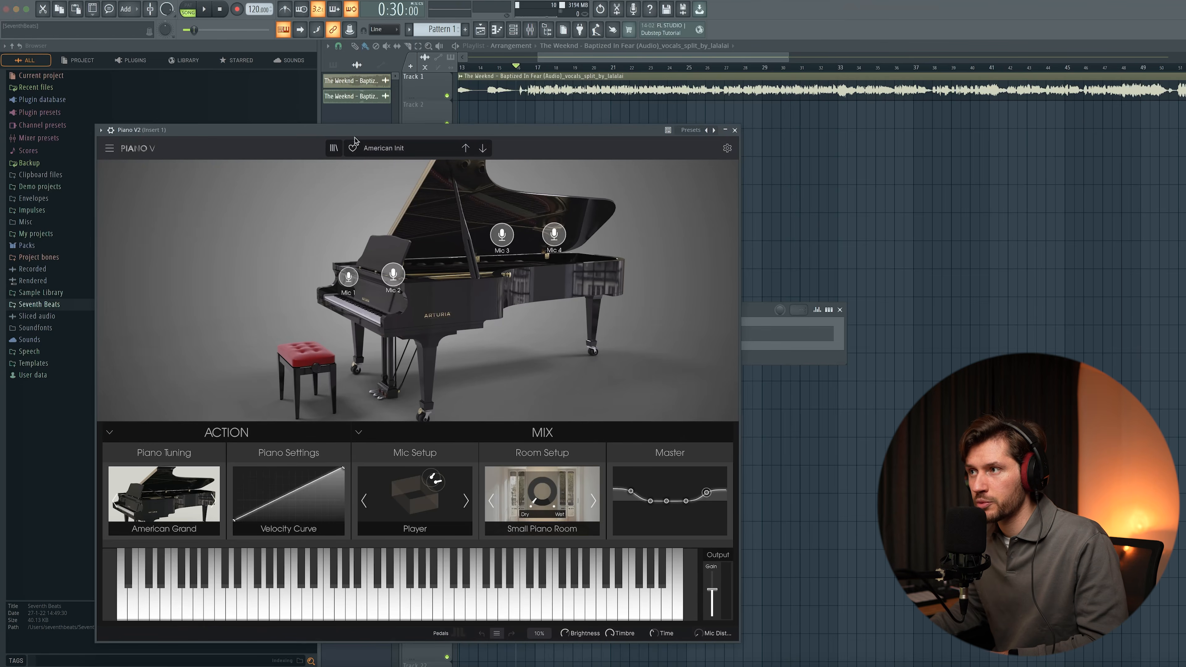
- Find the German presets in Piano V2, load German Concert and close the plugin and sample windows
drag(355, 139, 567, 124)
click(555, 122)
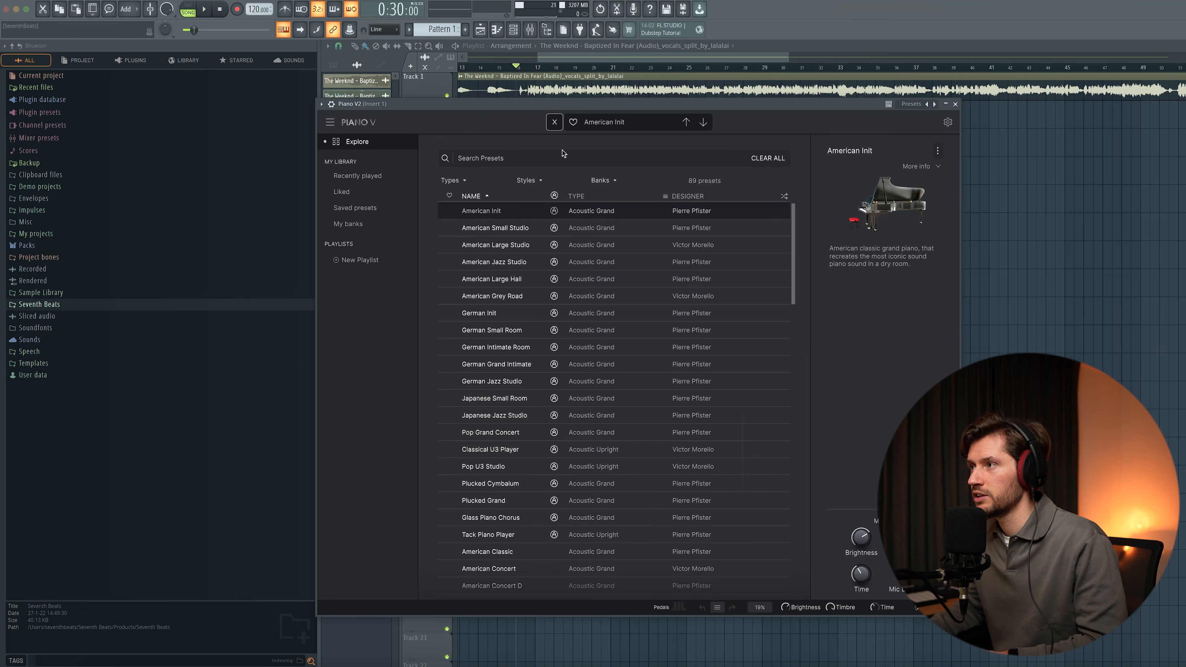
click(545, 159)
text(german)
click(521, 297)
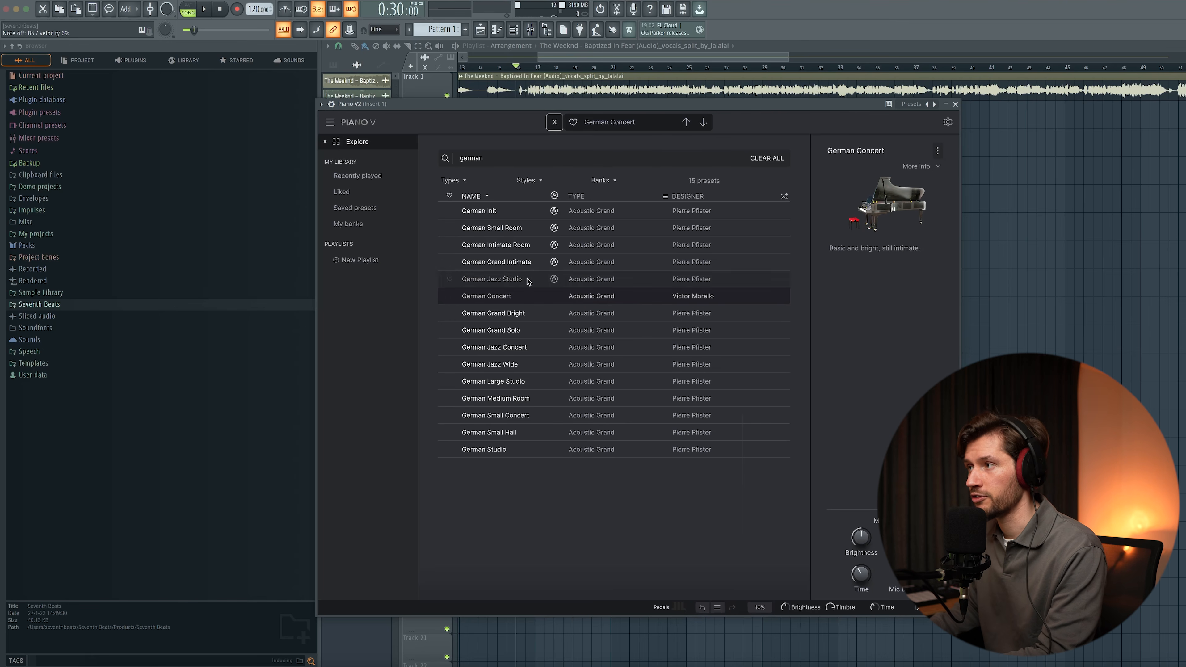
click(955, 104)
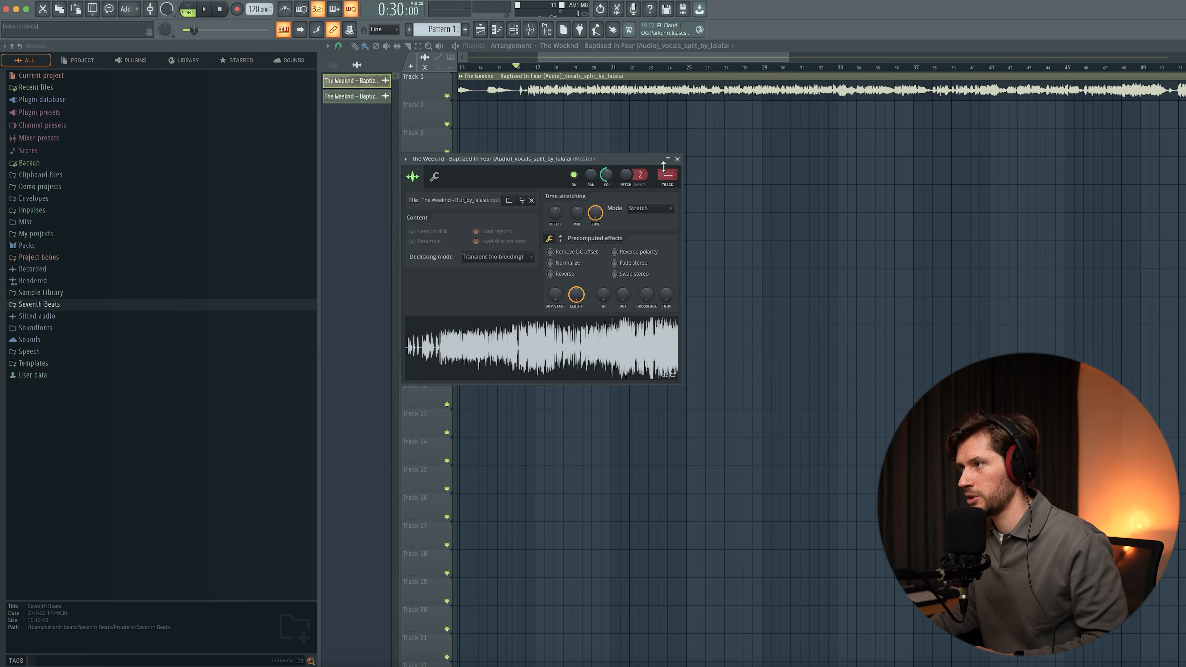
click(677, 159)
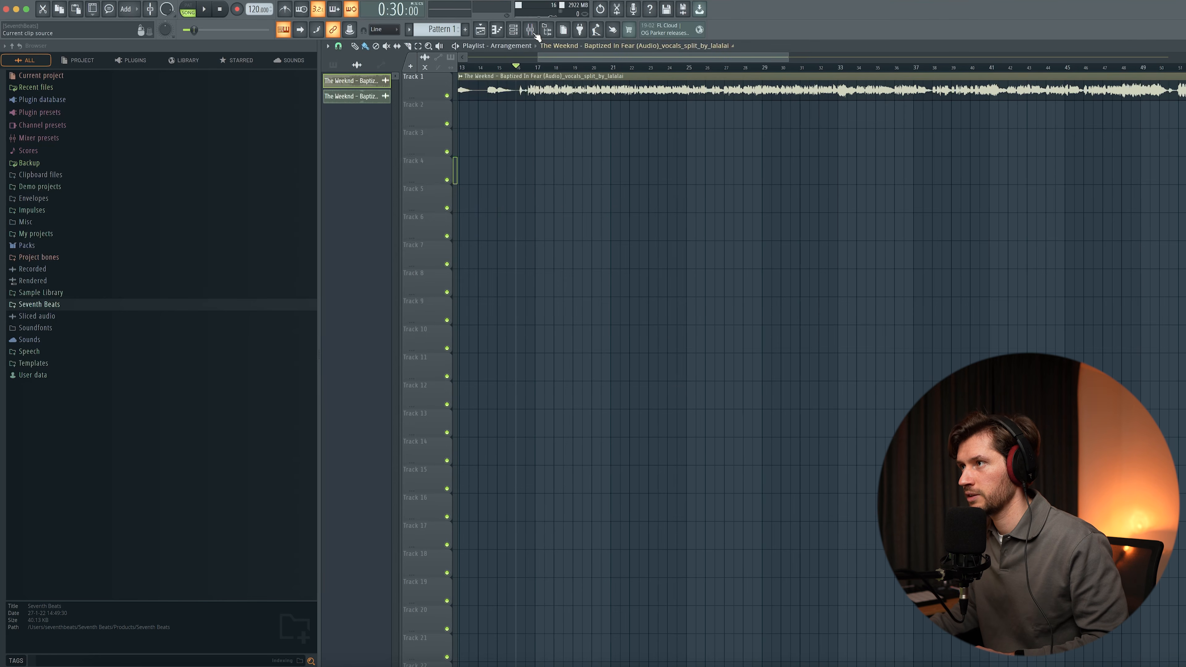
- Select the playlist range from bar 17 to bar 25 and open the piano roll of the Piano V2 channel
drag(536, 119, 696, 119)
click(524, 30)
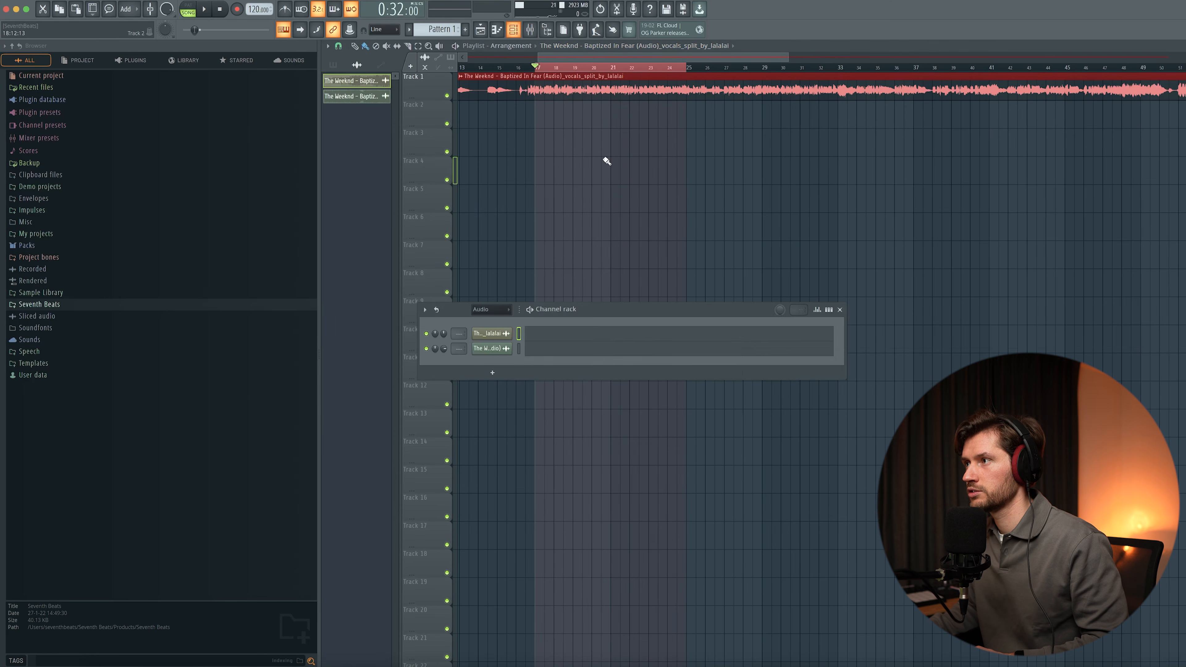
click(494, 343)
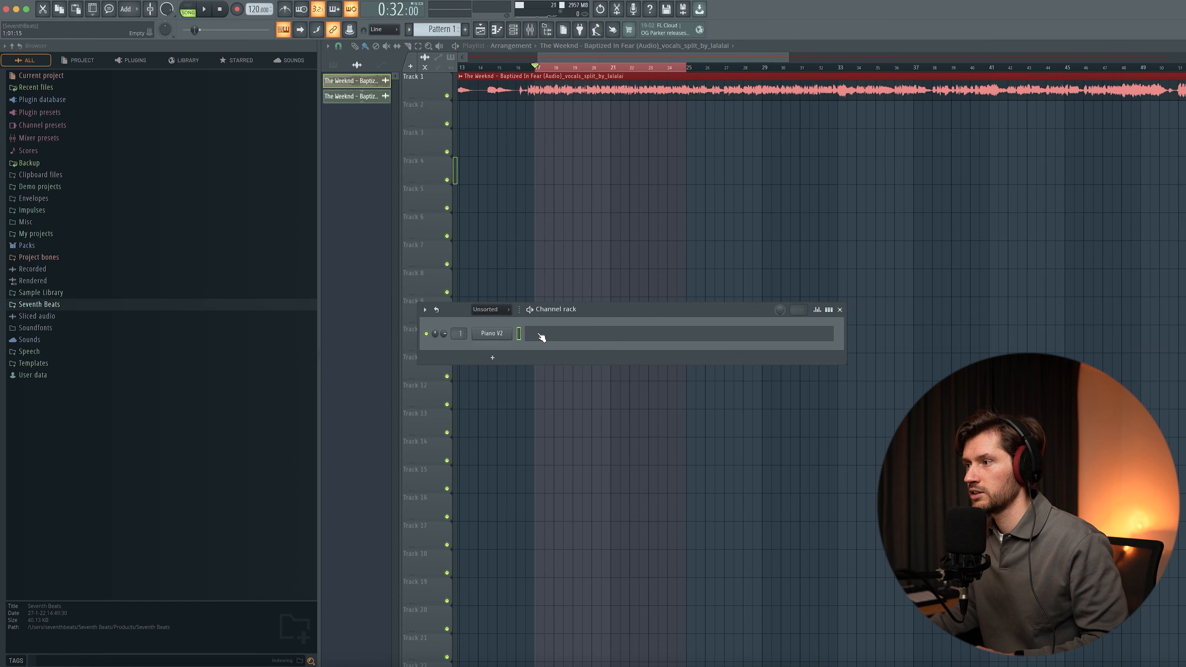
click(551, 336)
- Set the piano roll's scale highlighting to Minor Natural (Aeolian) with G as the root note
scroll(496, 335, up, 5)
scroll(412, 244, up, 5)
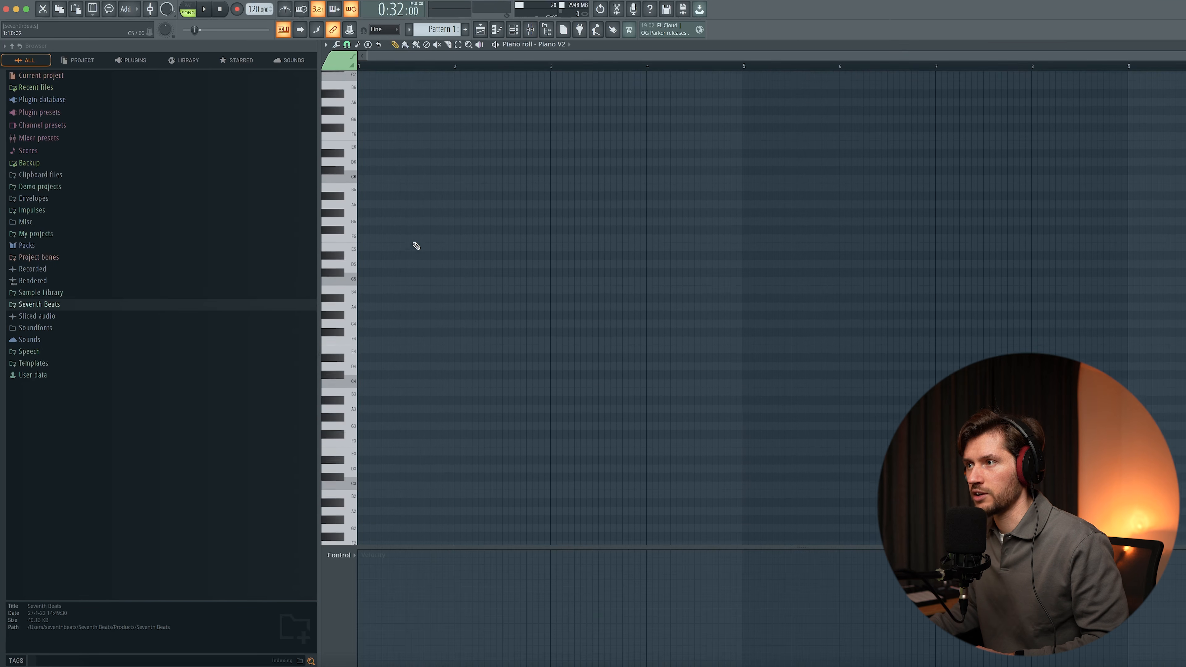
click(326, 45)
mouse_move(355, 95)
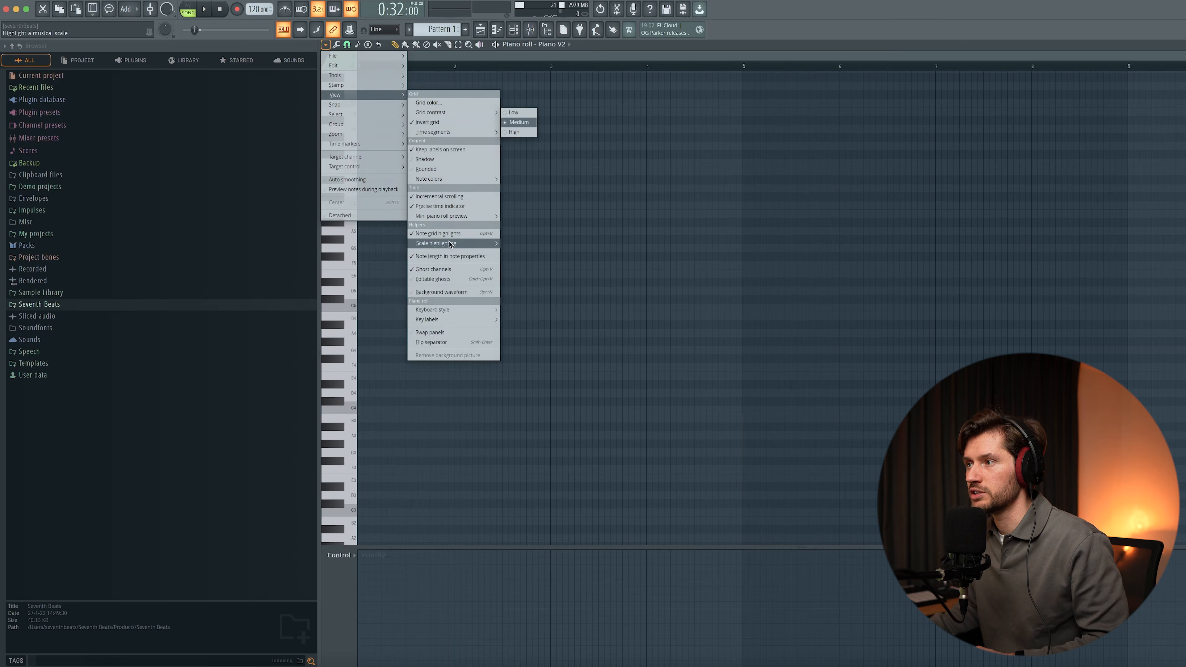
mouse_move(449, 244)
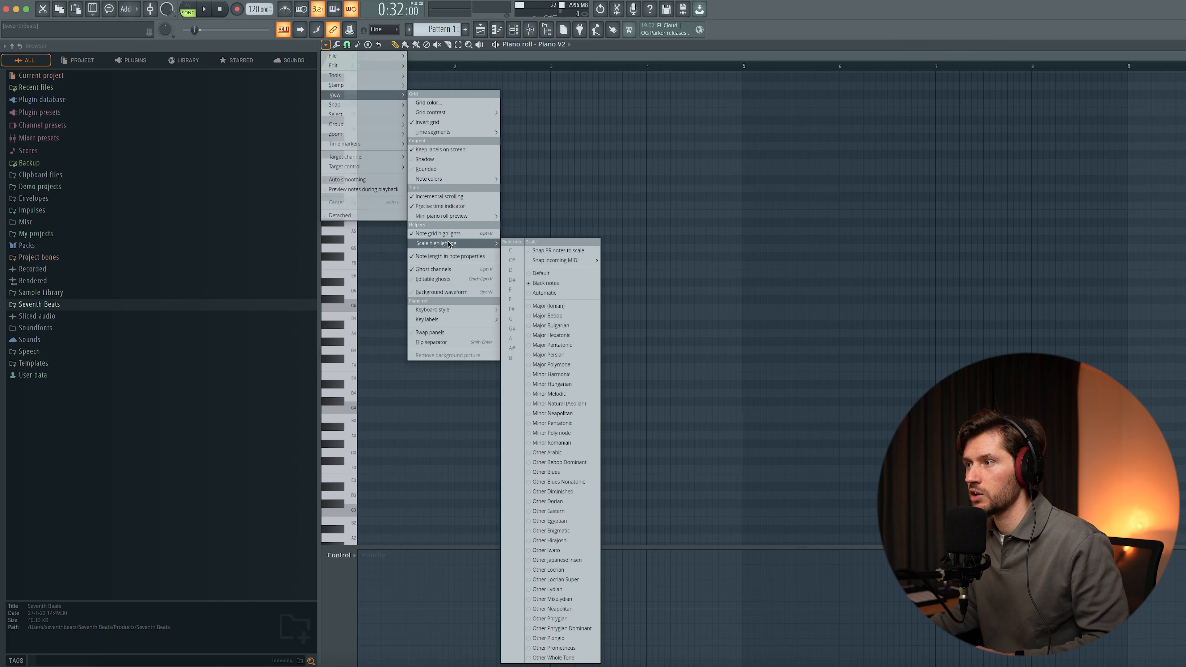
click(559, 404)
click(327, 45)
mouse_move(335, 94)
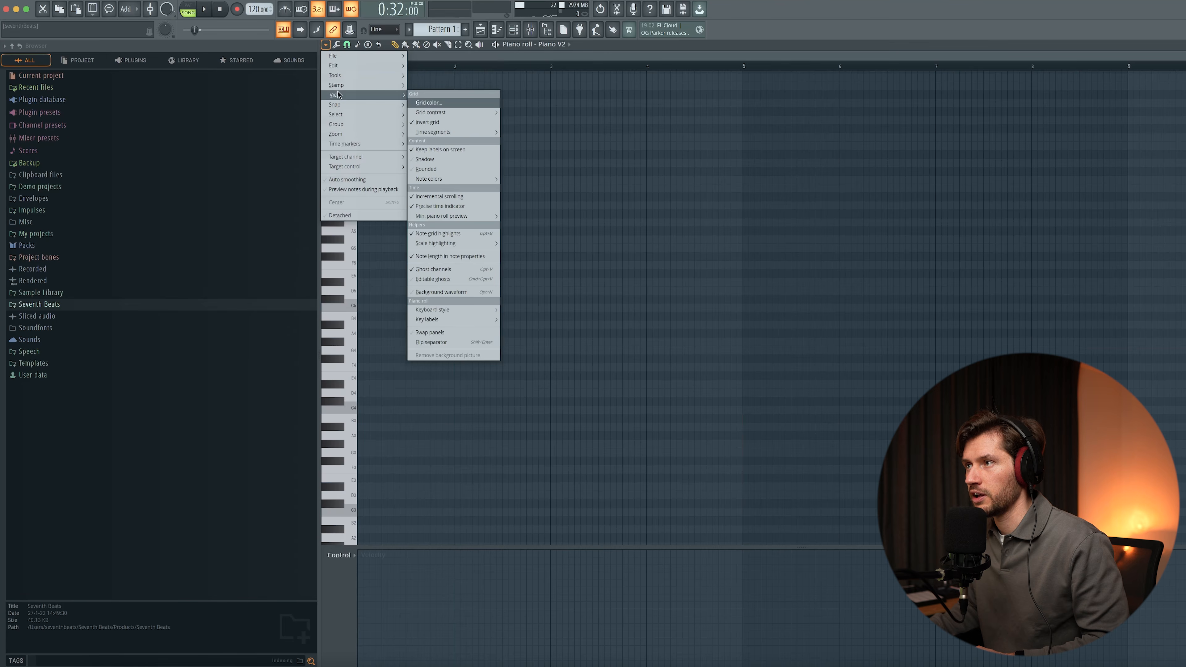
mouse_move(443, 244)
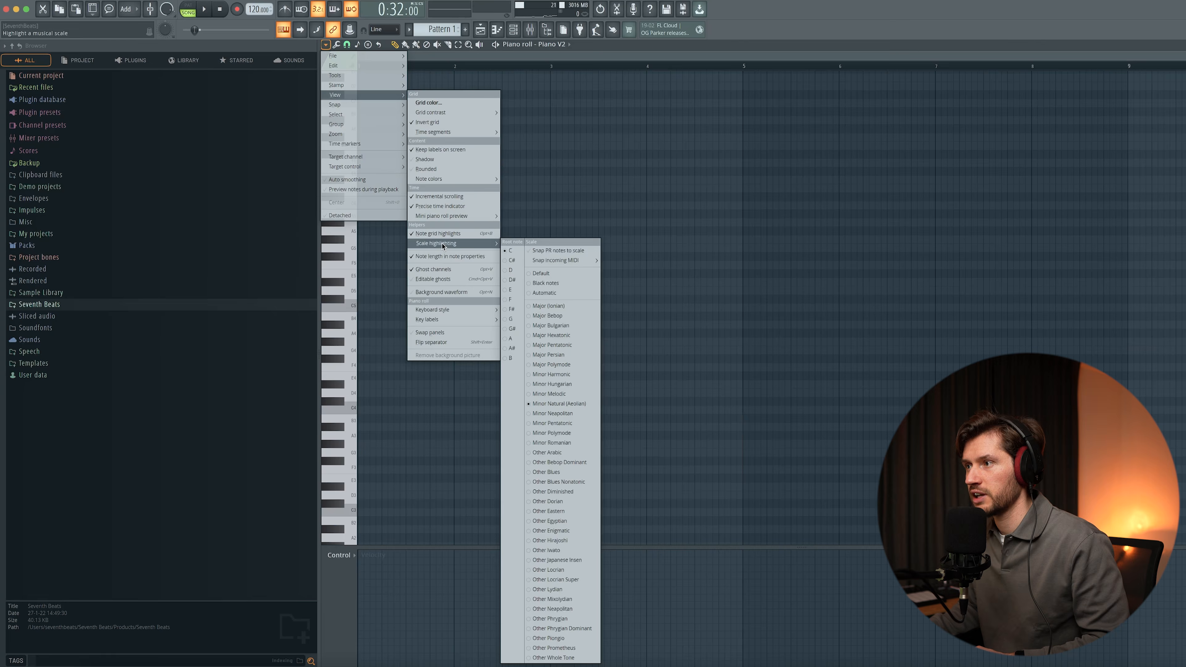
click(514, 320)
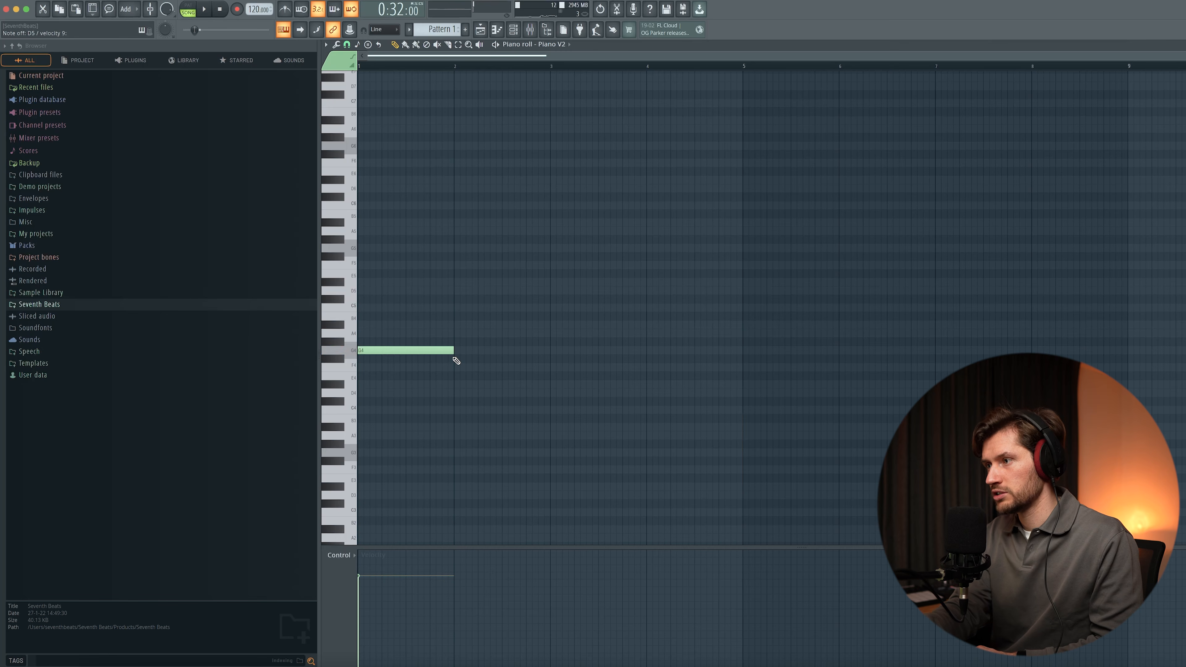
- Complete a one-bar G minor chord at bar 1 by adding A#4 and D5 above the G4 note
click(426, 325)
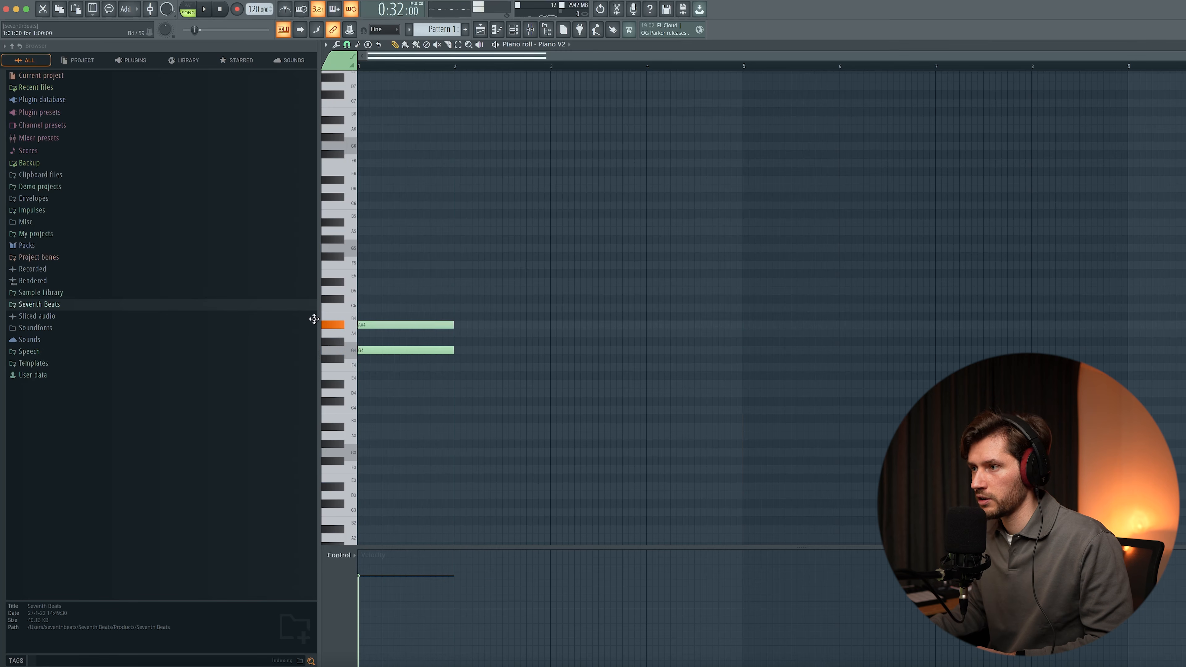
click(405, 290)
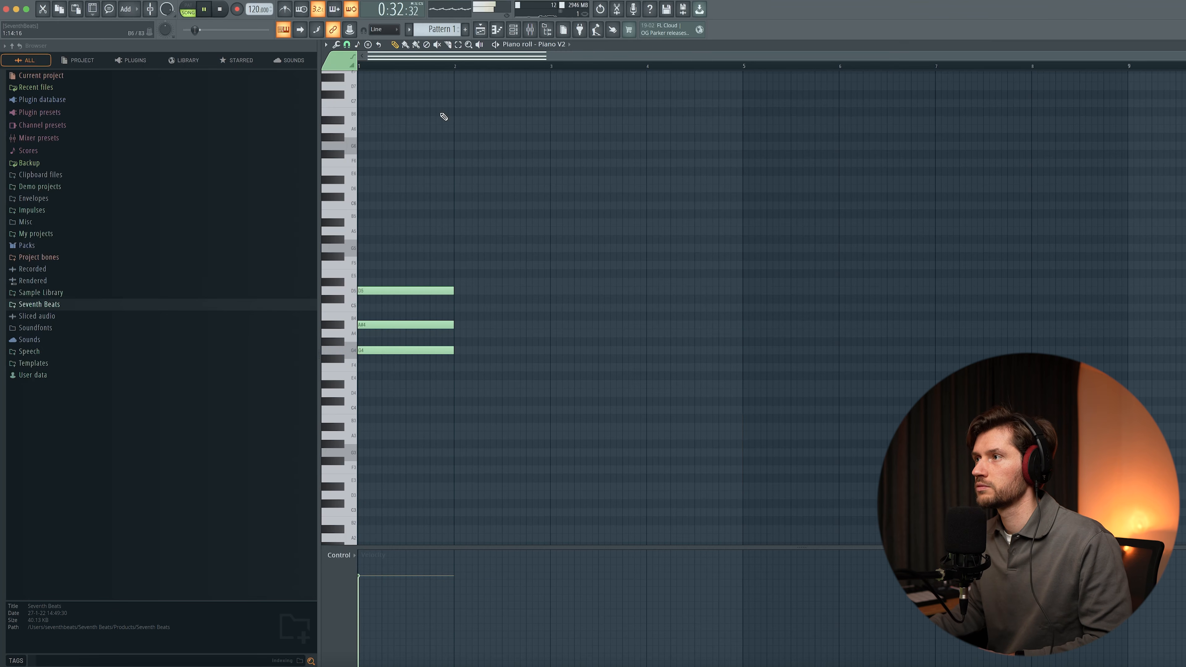
click(485, 33)
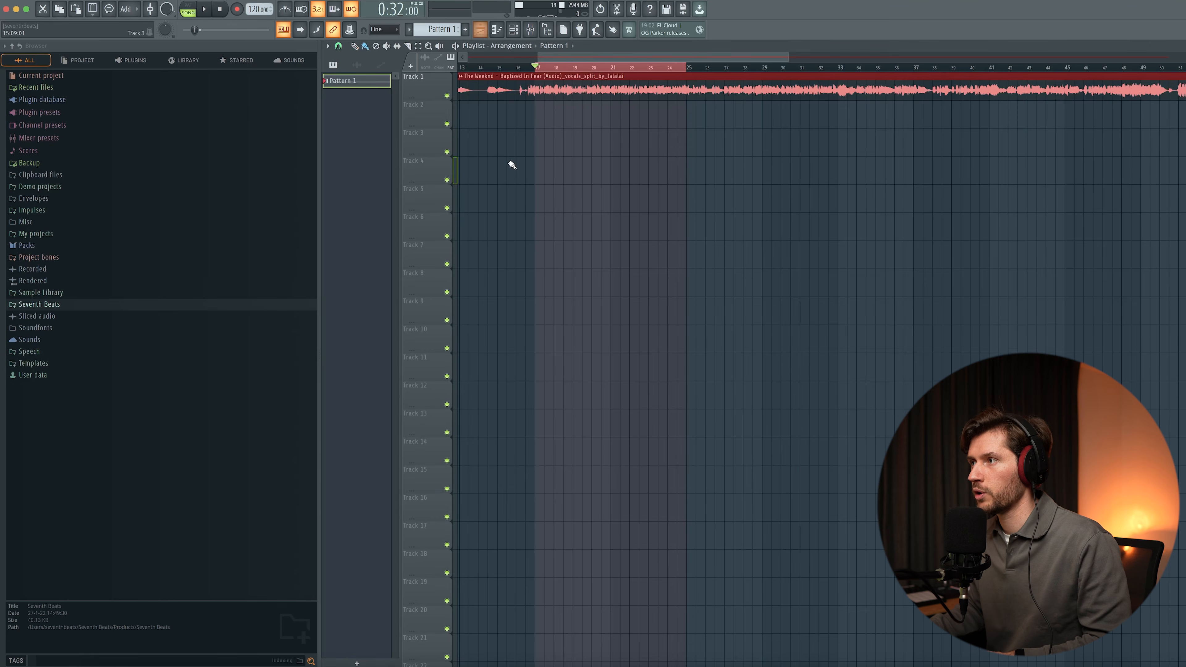
double_click(548, 152)
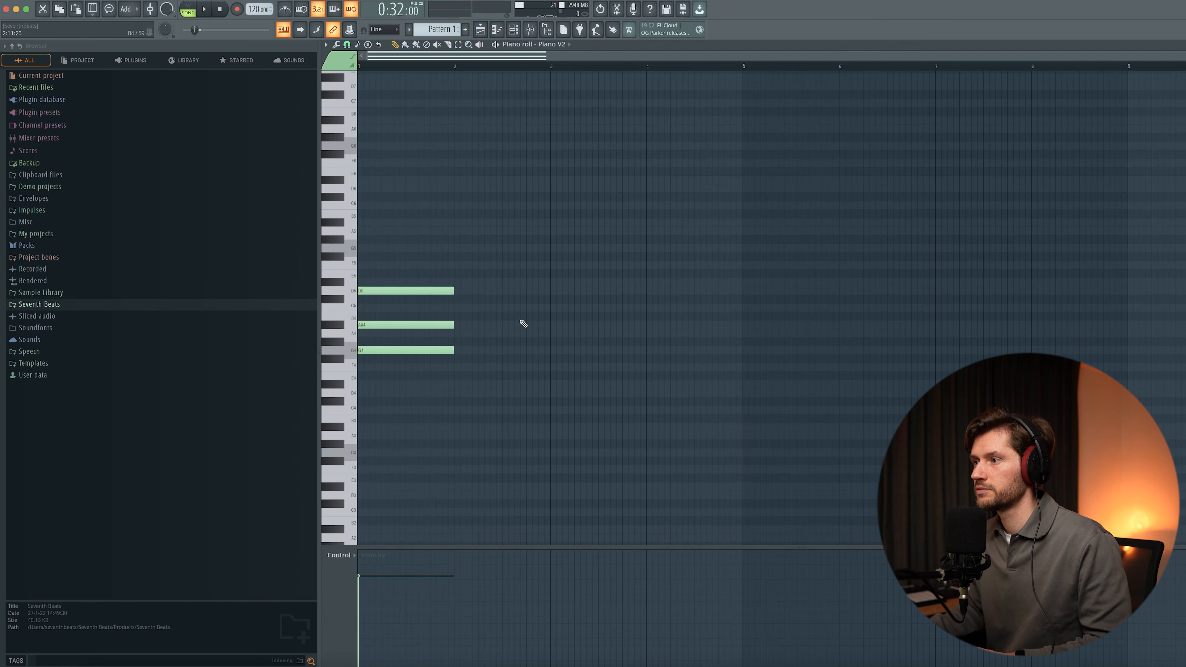
- Shorten the G minor chord, duplicate it directly after itself and move the copy up to A4, C5 and E5
key(space)
key(ctrl+a)
key(space)
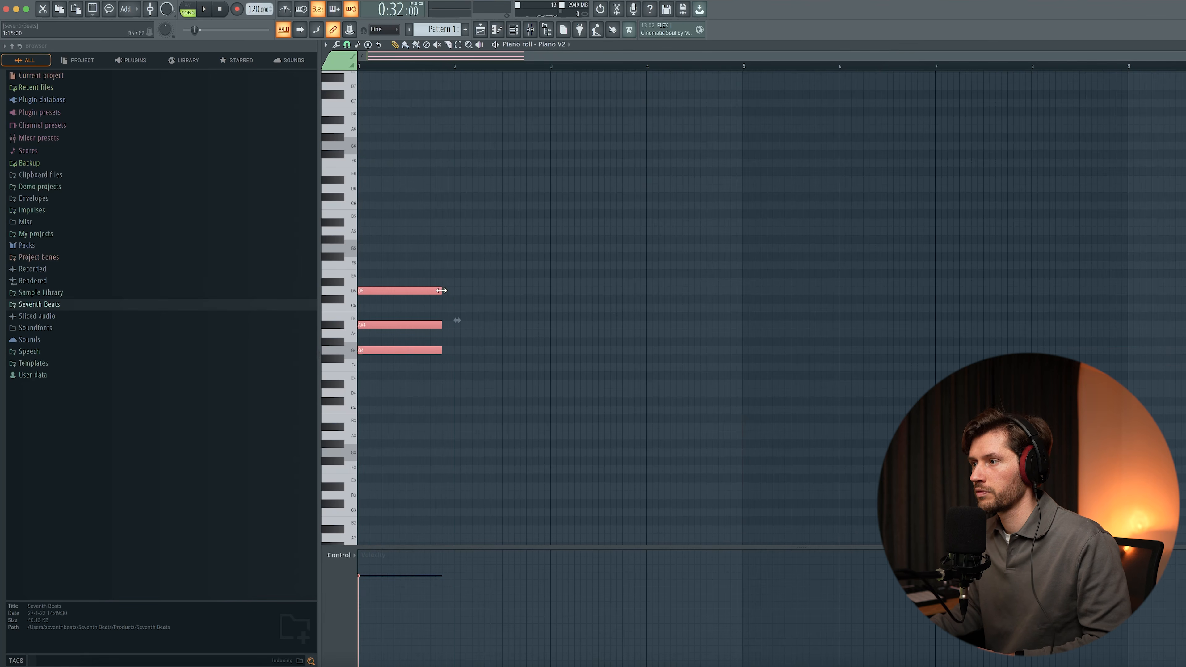
key(ctrl+b)
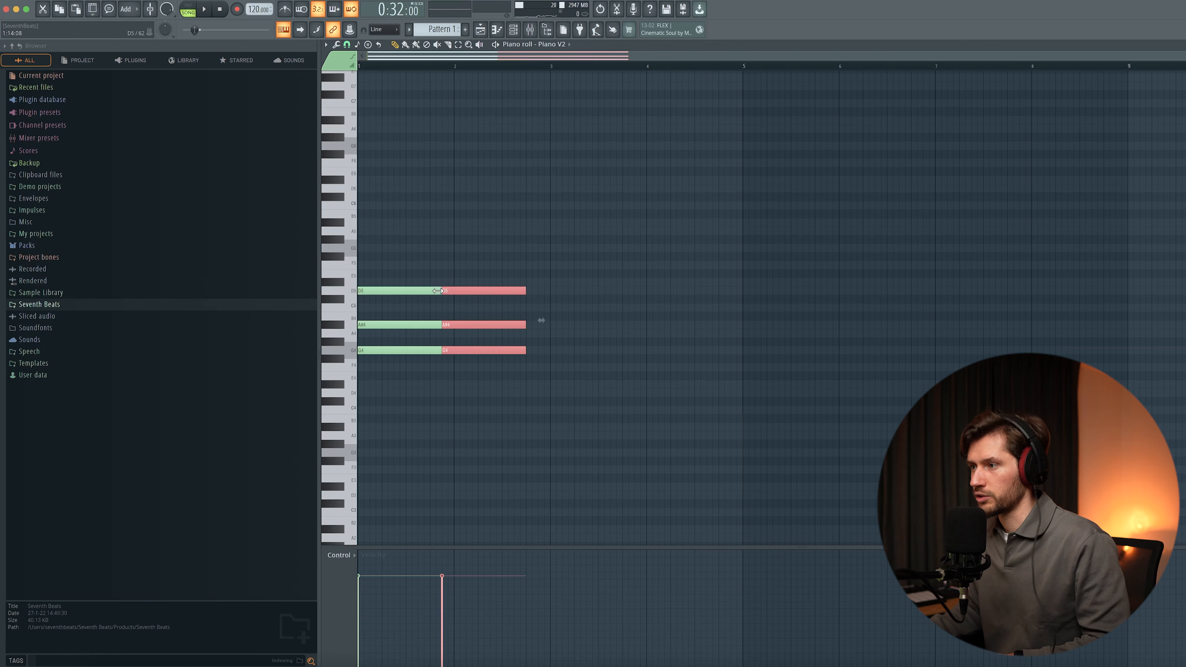
drag(455, 348, 454, 331)
click(553, 286)
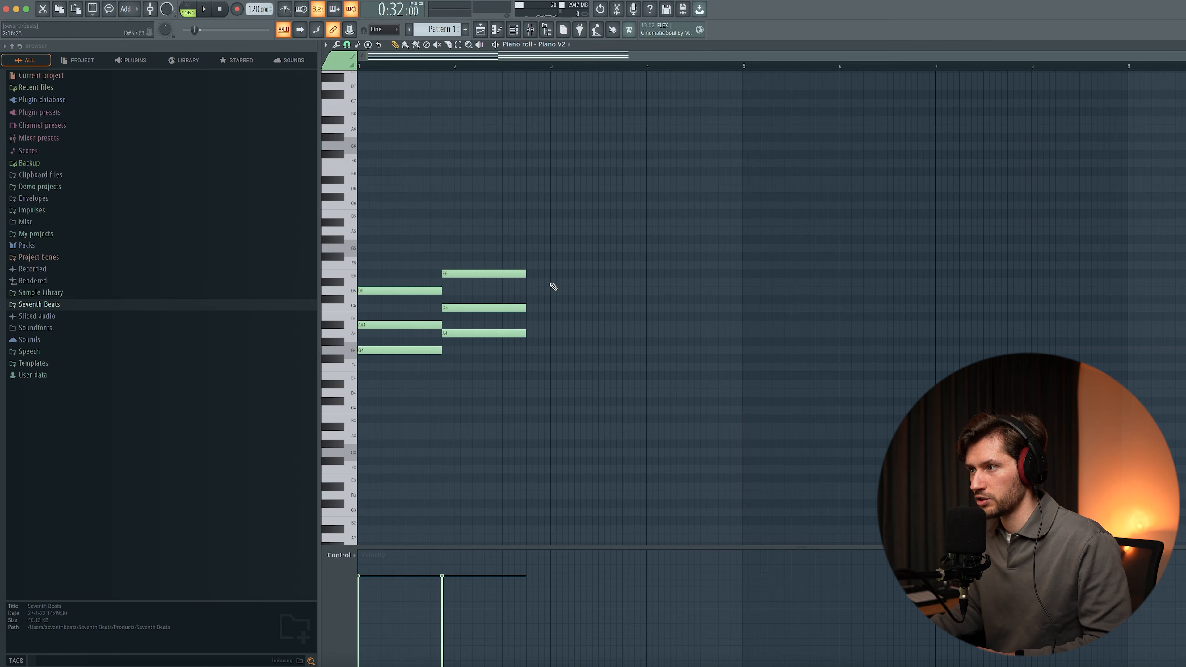
- Raise the second chord's top note to F5, shorten the first chord to three beats and extend the second from there to bar 3
drag(466, 273, 400, 356)
key(space)
key(space)
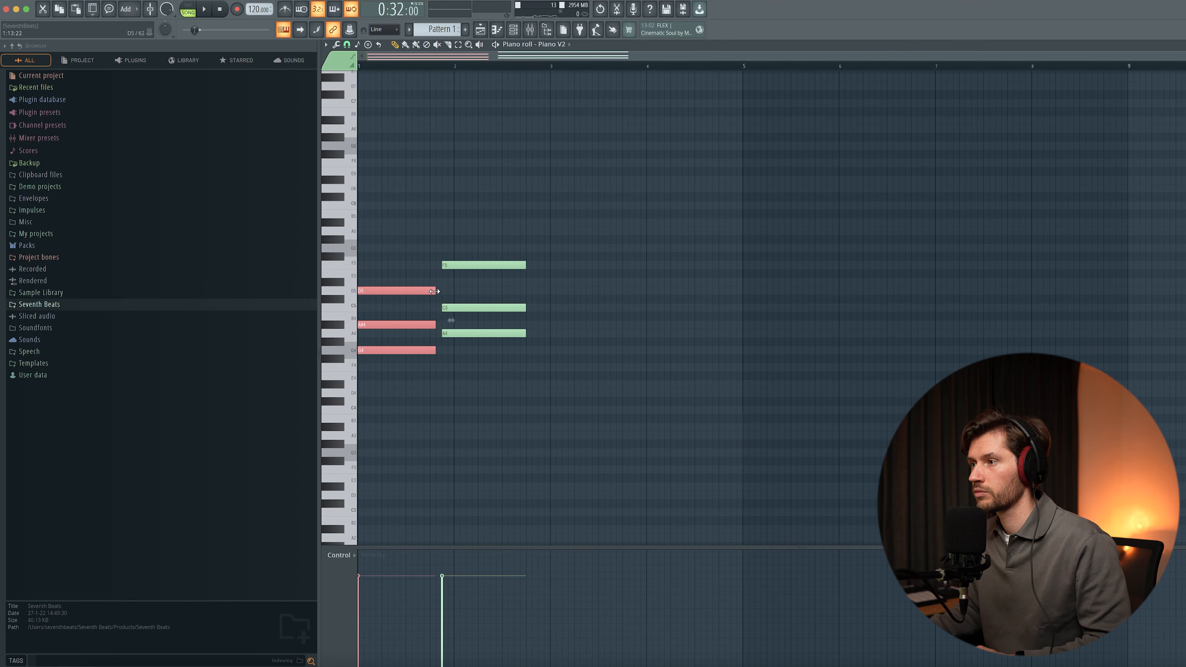
drag(434, 291, 429, 291)
key(space)
drag(464, 246, 498, 333)
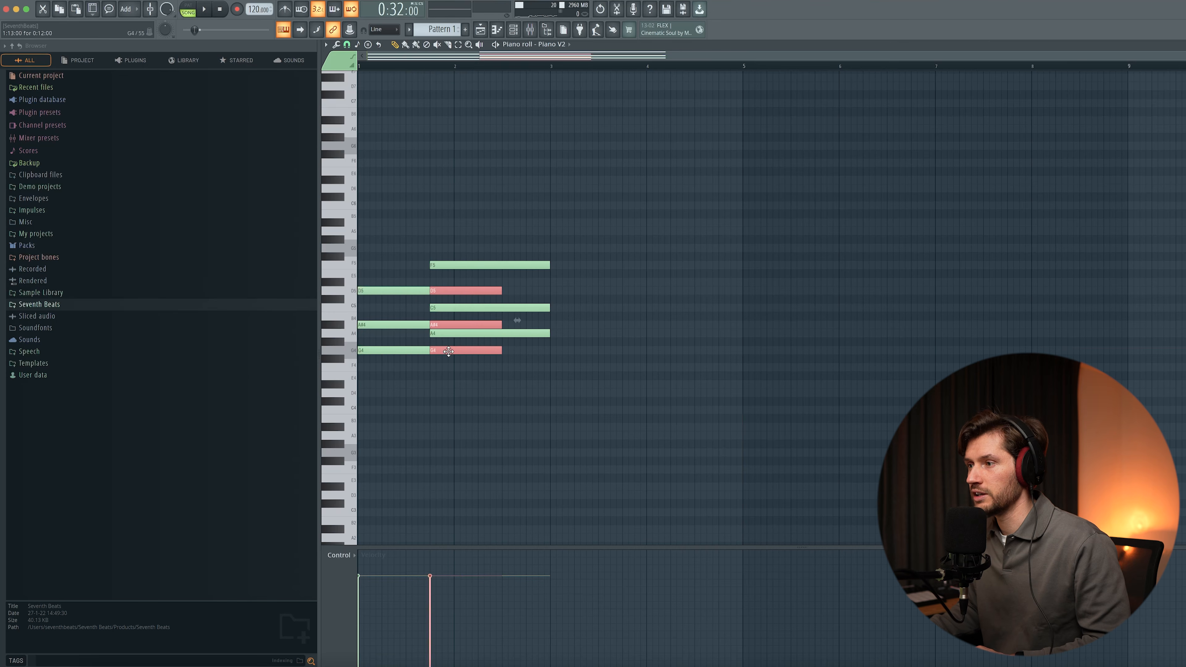
- Place a copy of the G minor chord at bar 3, followed by a copy of the second chord changed to G4, A#4 and D#5
drag(448, 351, 568, 350)
click(706, 246)
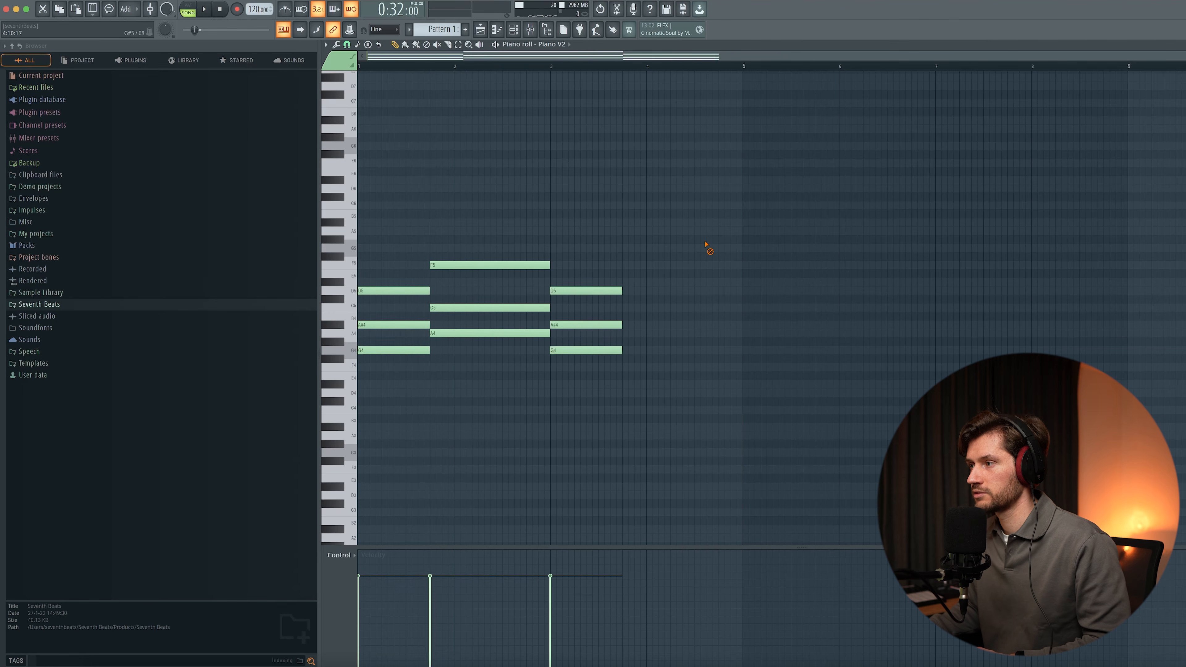
drag(509, 218, 501, 400)
key(ctrl+b)
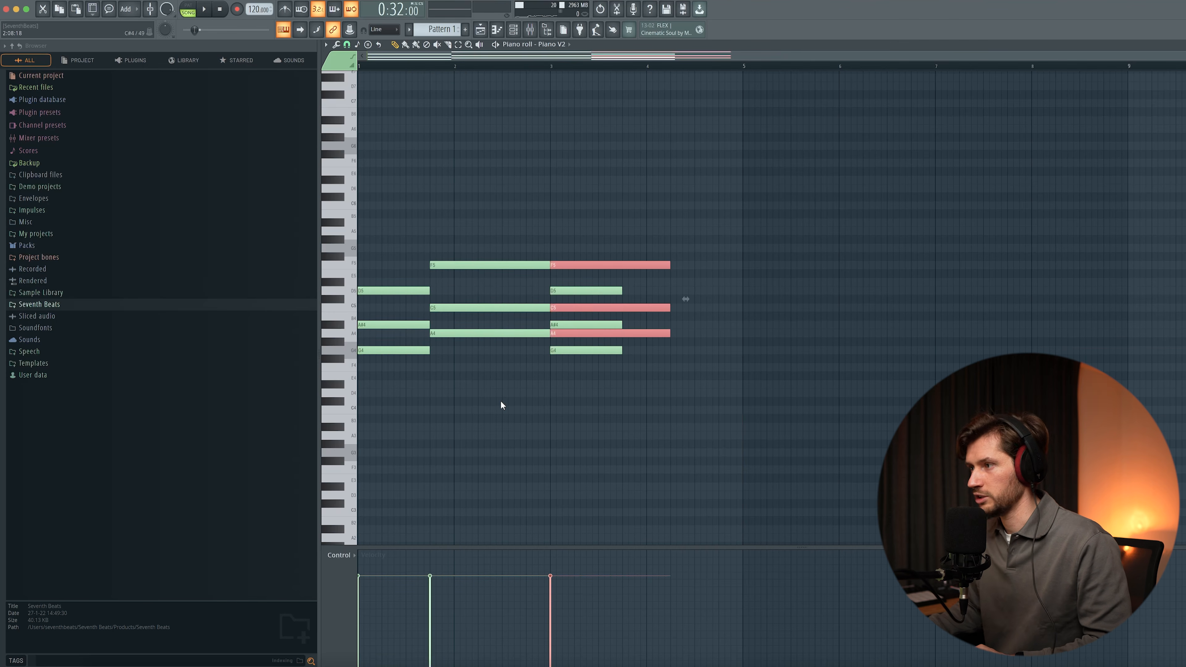
drag(576, 332, 649, 349)
click(891, 220)
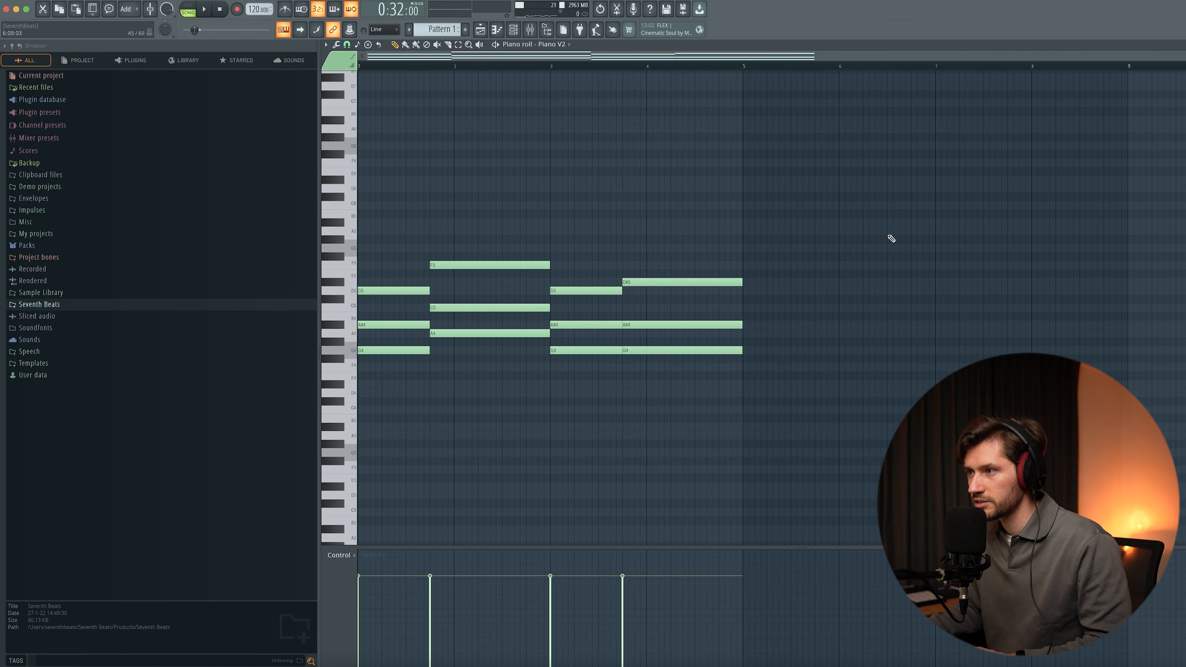
- Add a full-length low note under each chord: D4 for the first two, D#4 for the third and C4 for the fourth
key(space)
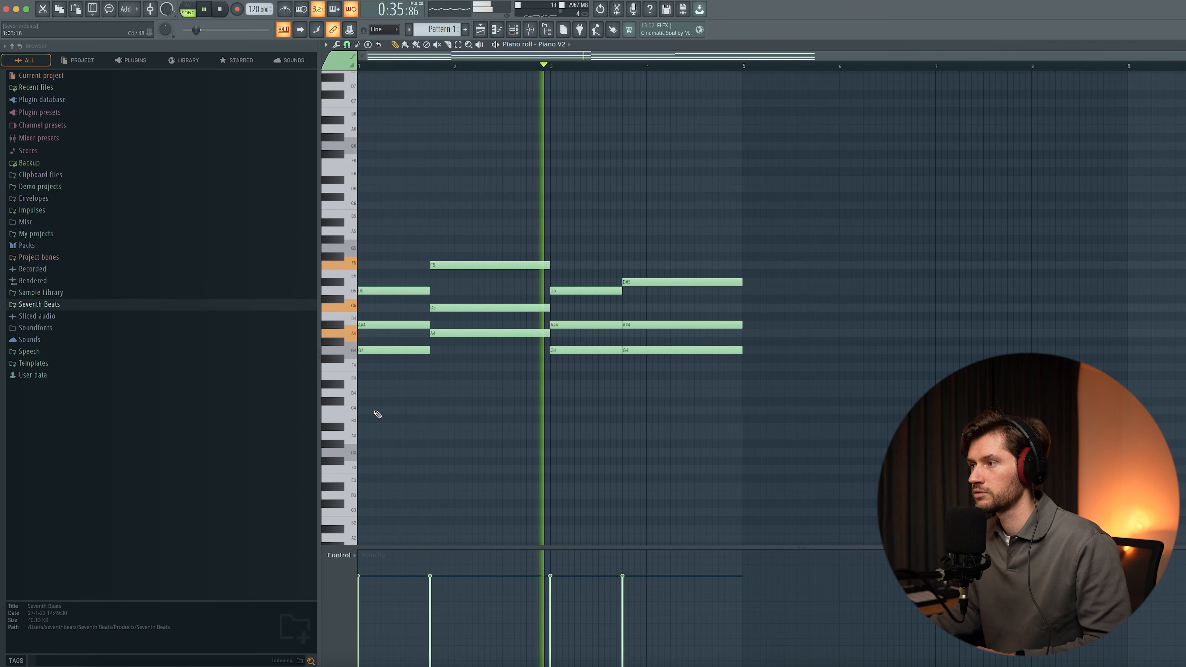
click(369, 393)
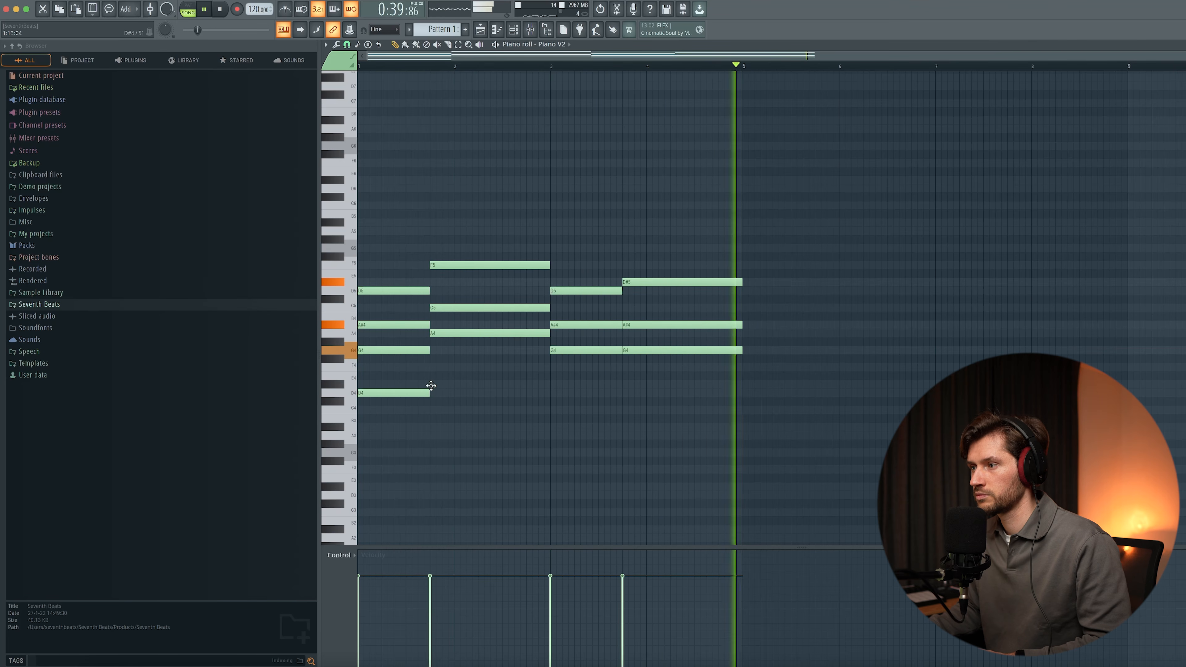
click(431, 394)
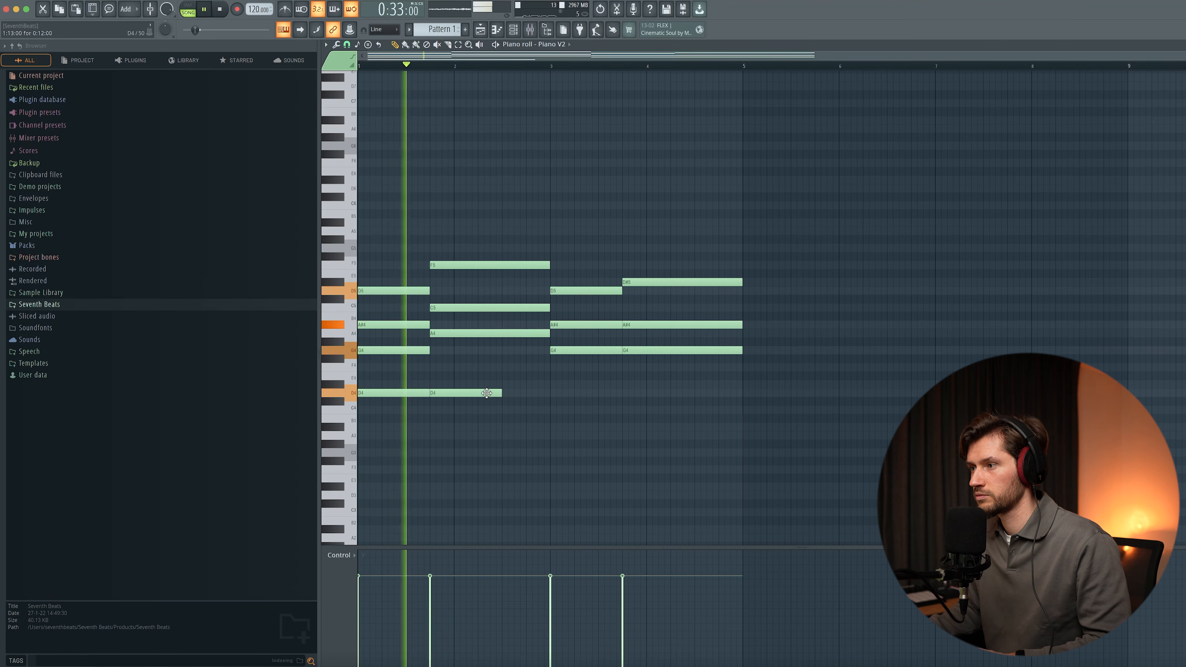
drag(502, 393, 550, 393)
click(555, 384)
drag(671, 384, 626, 387)
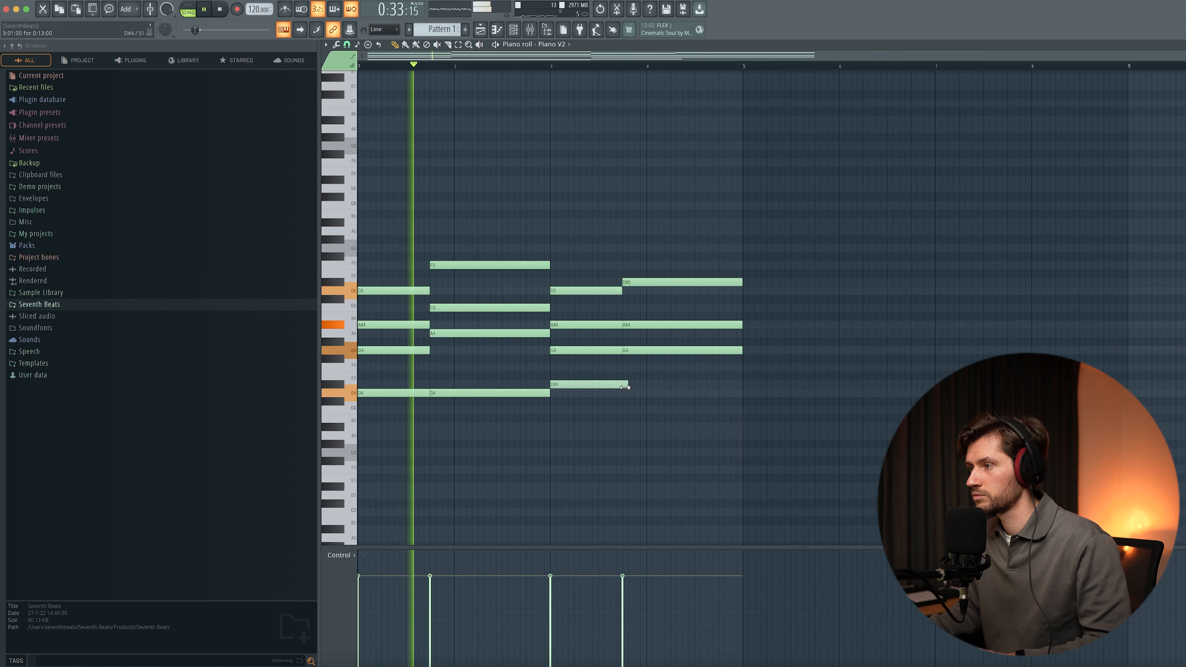
click(626, 410)
drag(694, 410, 743, 410)
scroll(819, 403, down, 2)
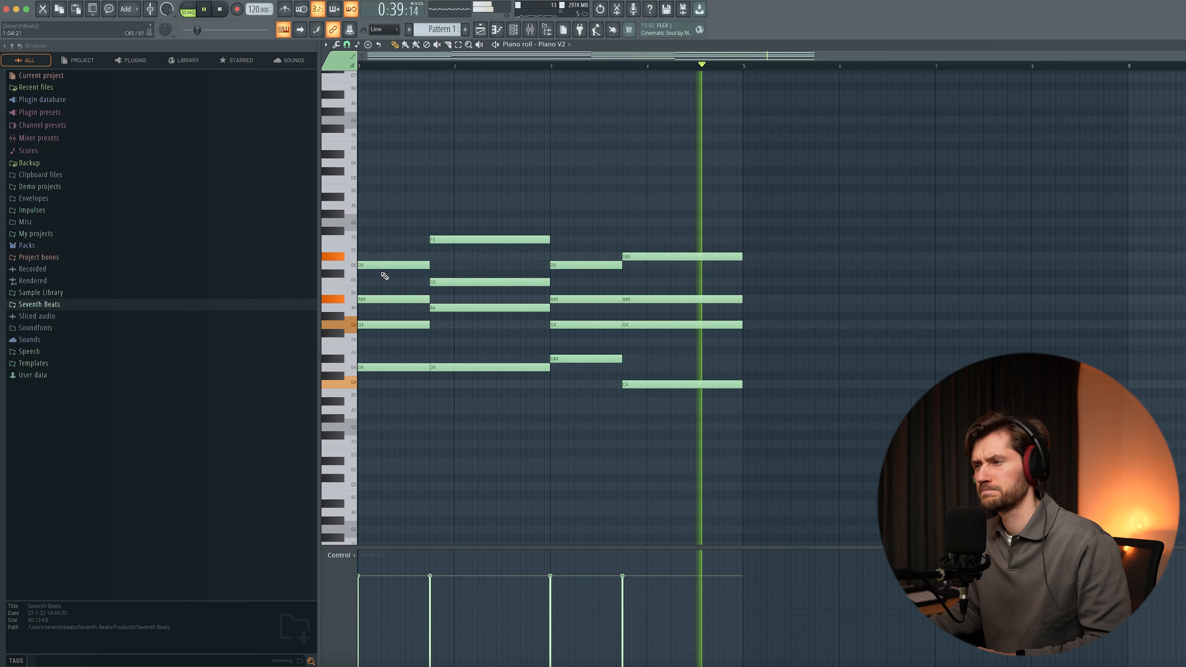
- Add a G5 note on top of the first and fourth chords and play the progression
key(space)
click(361, 223)
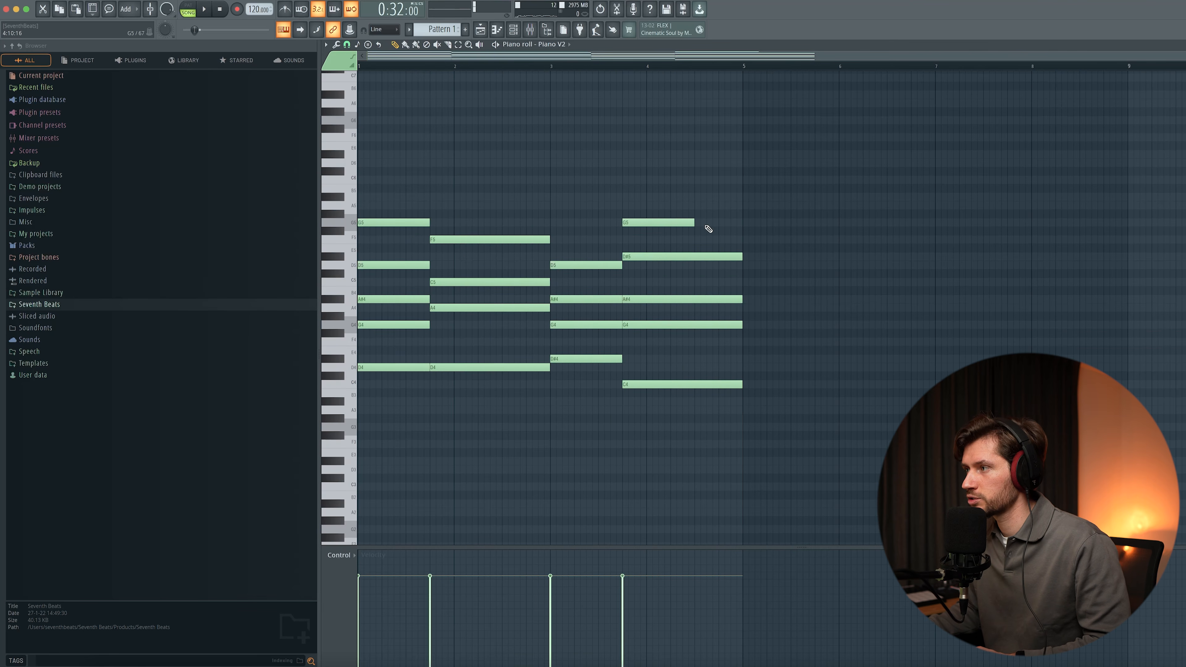
key(space)
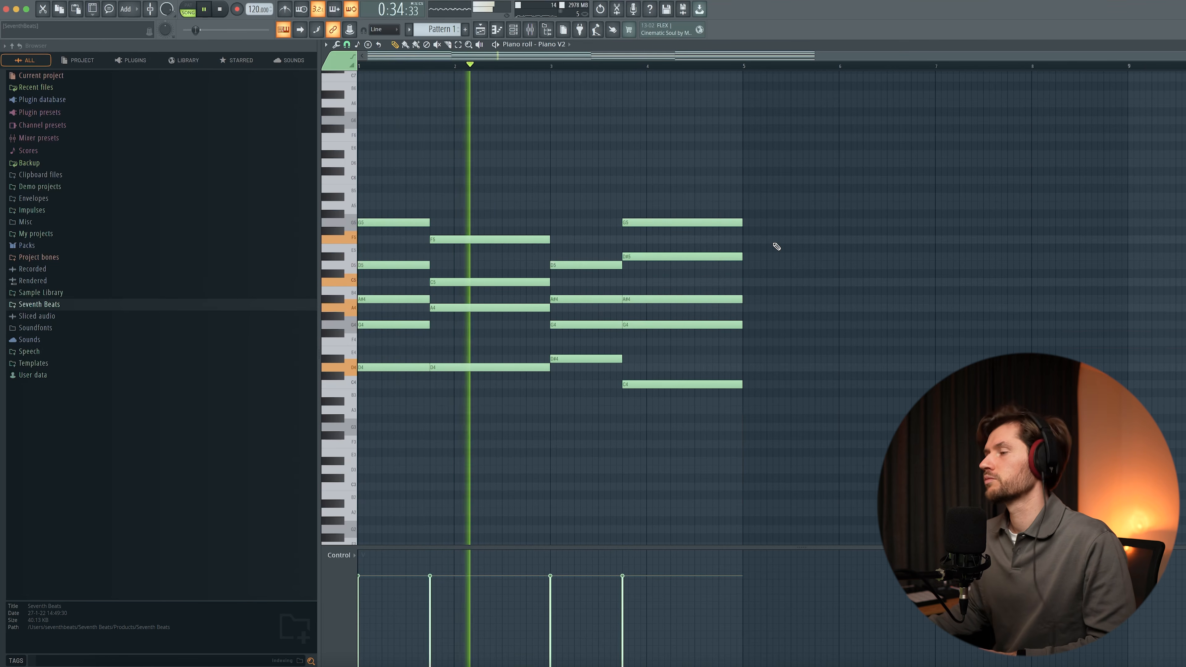
- Duplicate the whole four-bar chord progression into bars 5 to 8
scroll(794, 281, down, 1)
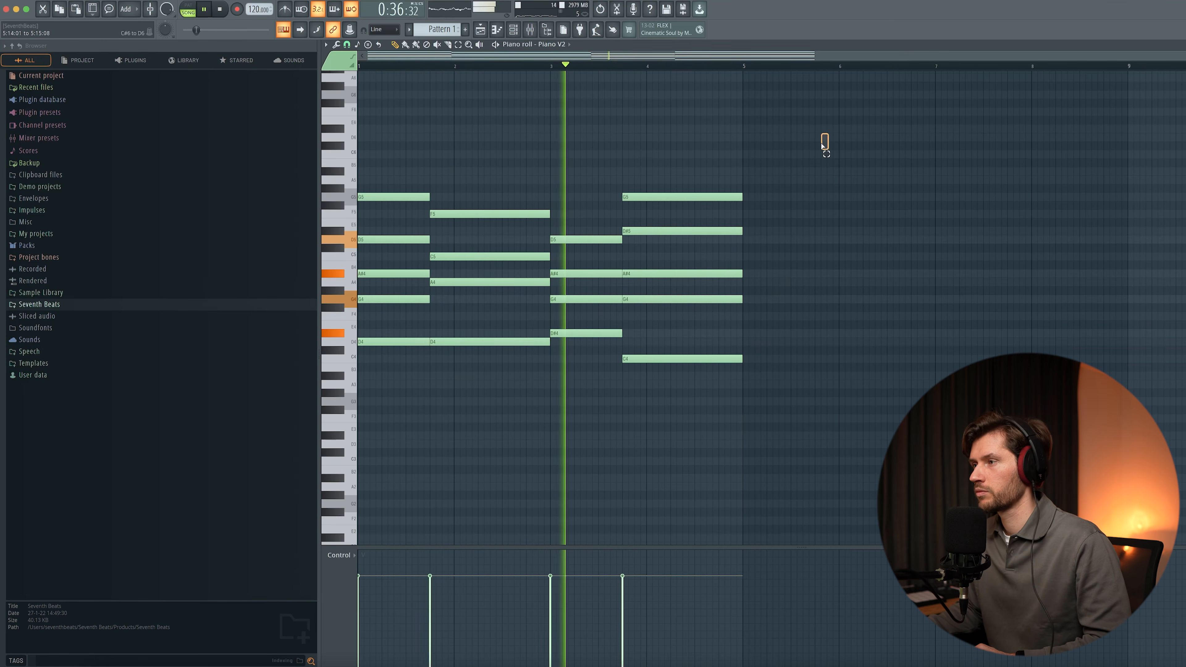
key(ctrl+a)
key(ctrl+b)
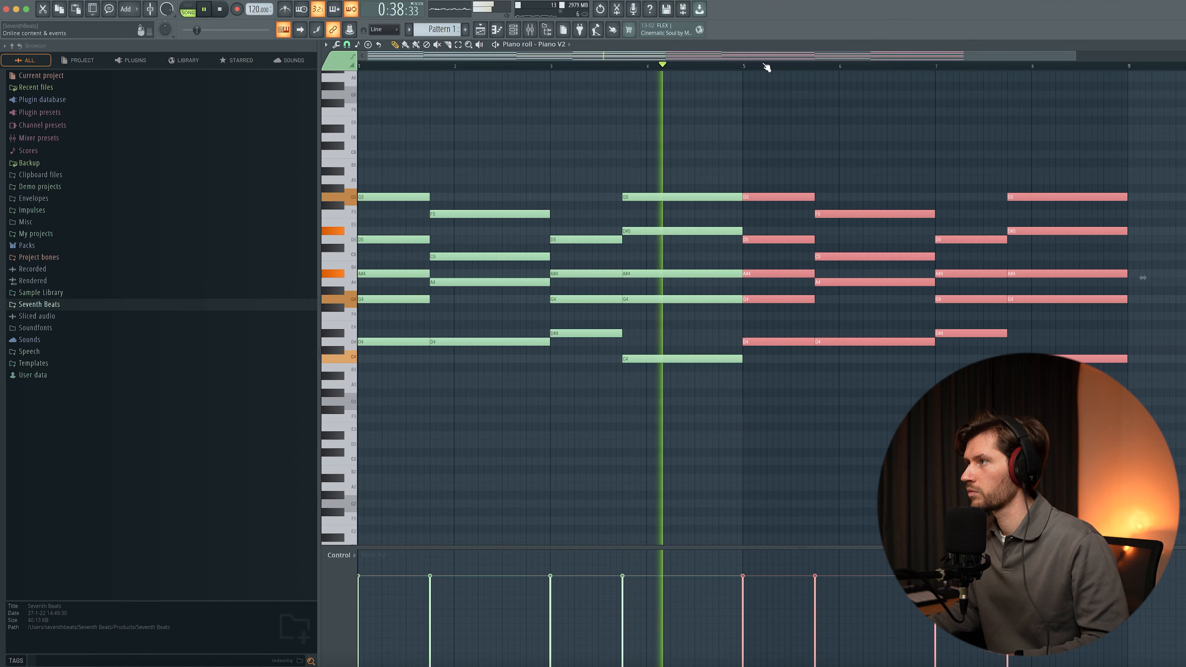
key(ctrl+d)
- Add bass notes G3, D3, D#3 and C3 beneath the four chords of bars 1 to 4, matching each chord's length
scroll(1052, 226, down, 2)
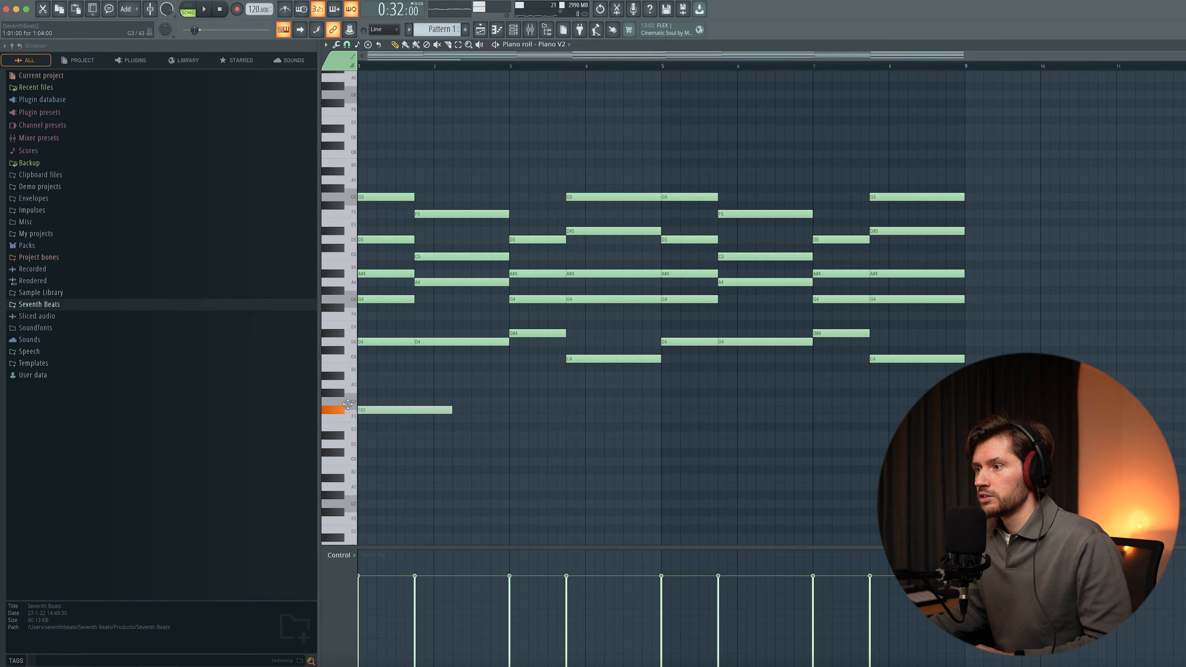
drag(348, 404, 314, 395)
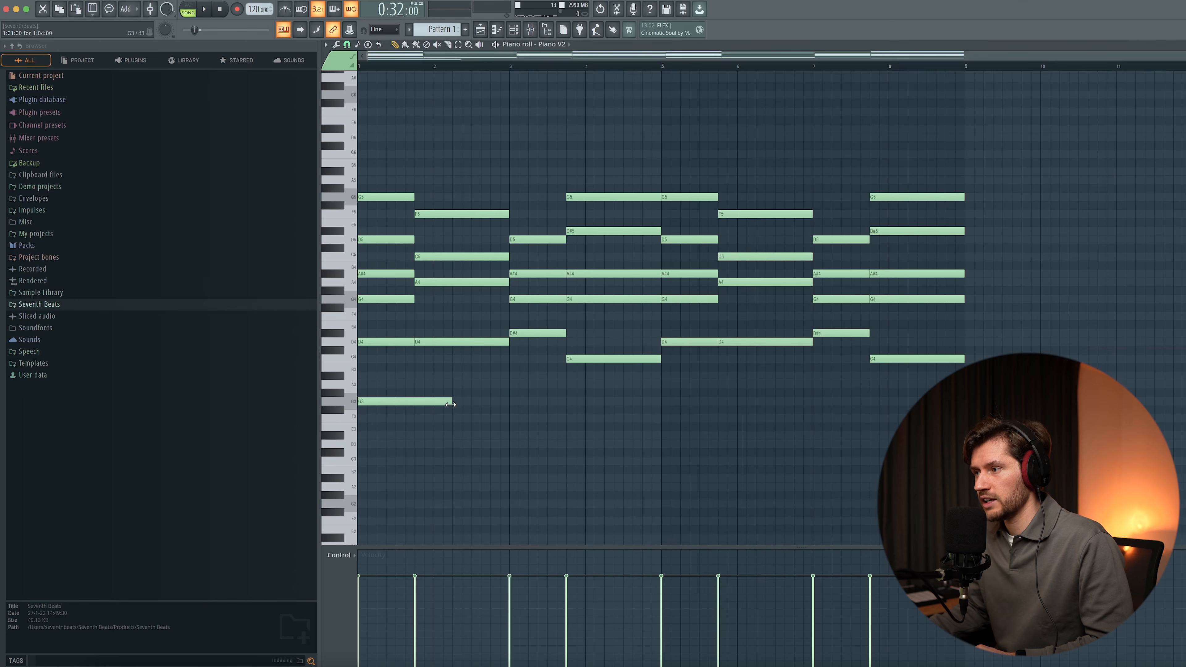
click(419, 445)
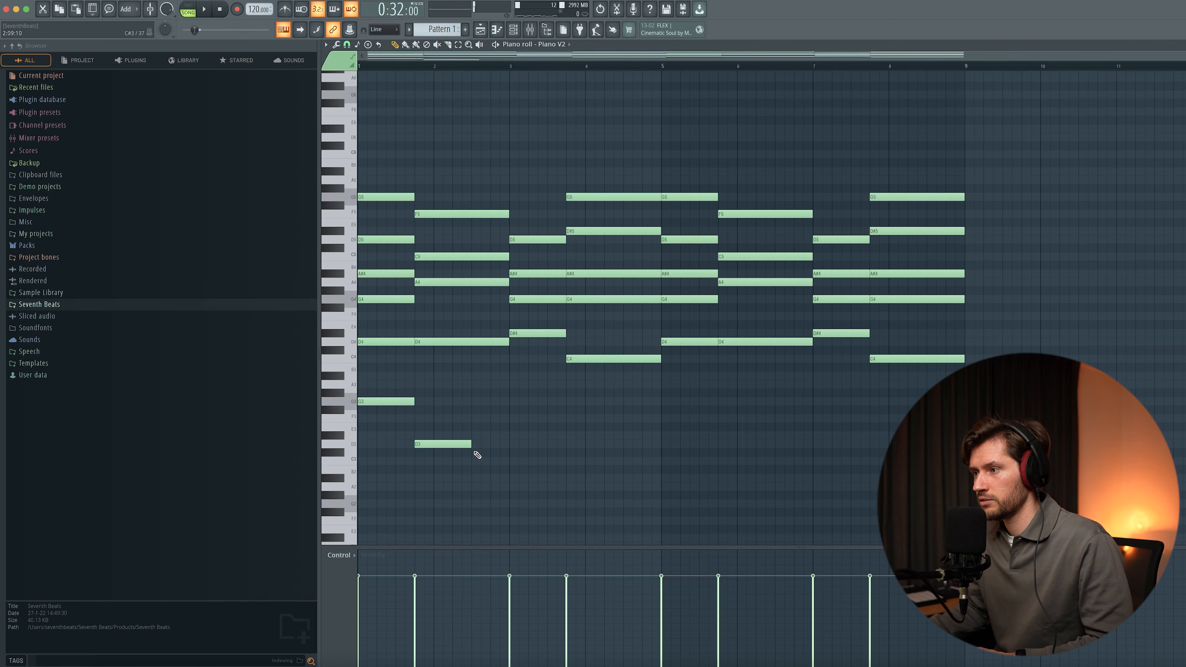
key(space)
drag(471, 444, 510, 443)
click(511, 437)
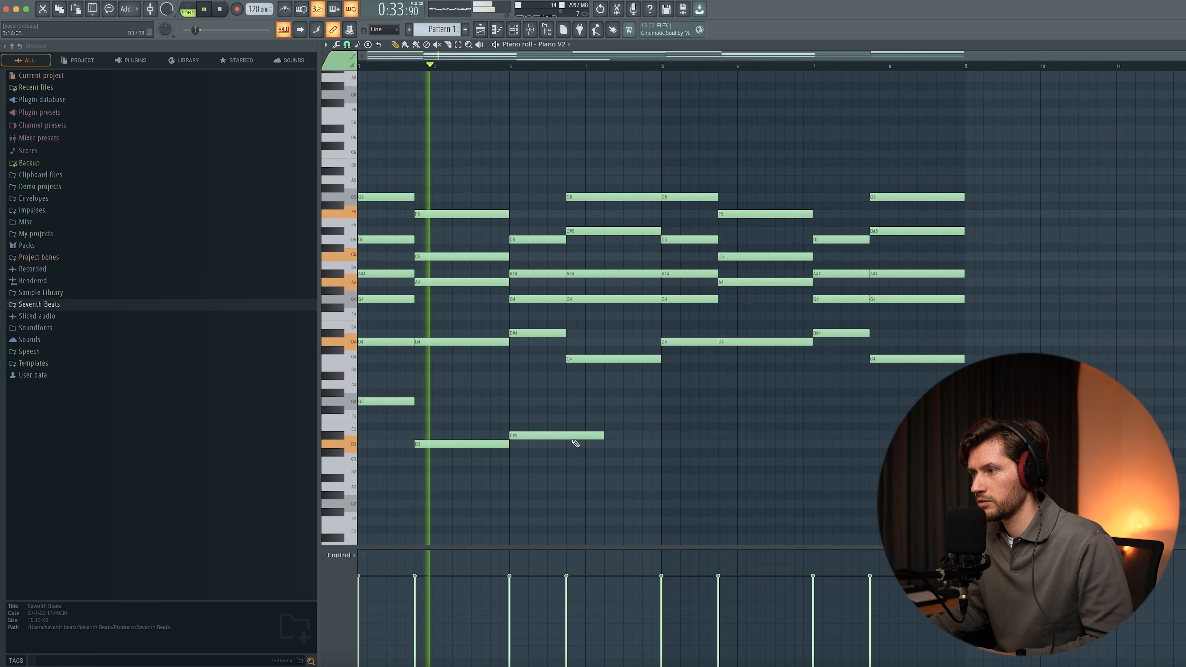
mouse_move(603, 437)
mouse_down()
mouse_move(559, 439)
mouse_move(661, 436)
mouse_up()
scroll(584, 441, down, 2)
click(570, 436)
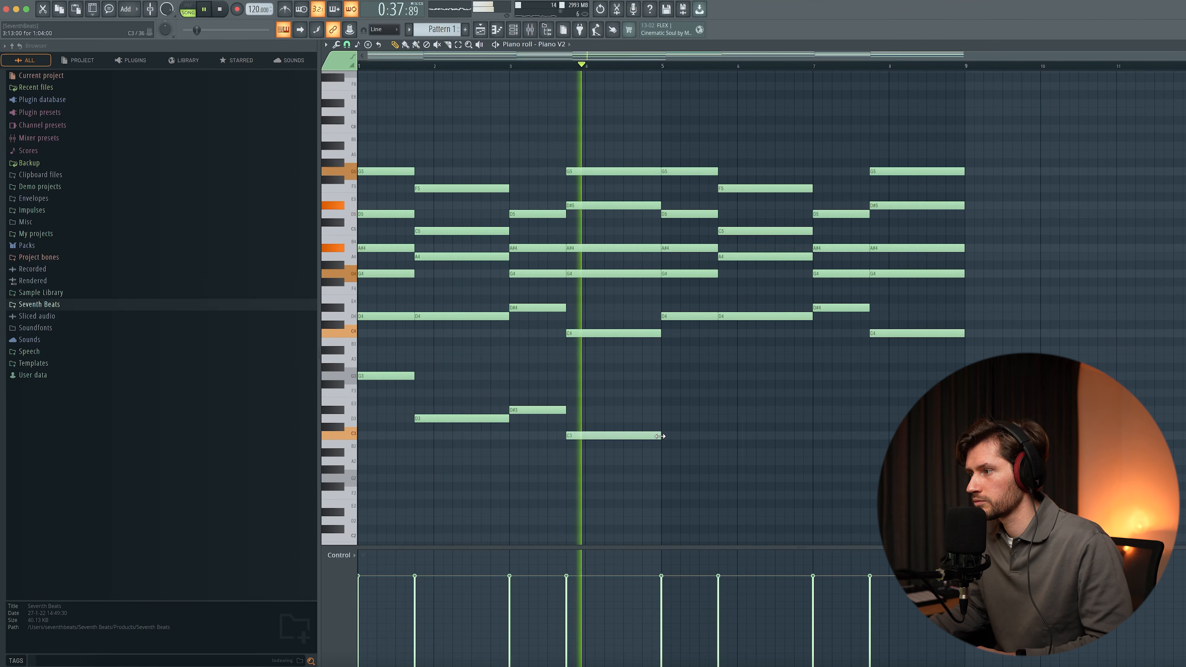
- Select the four bass notes of bars 1 to 4 and duplicate them into bars 5 to 8
drag(682, 379, 413, 466)
key(space)
shift+click(386, 375)
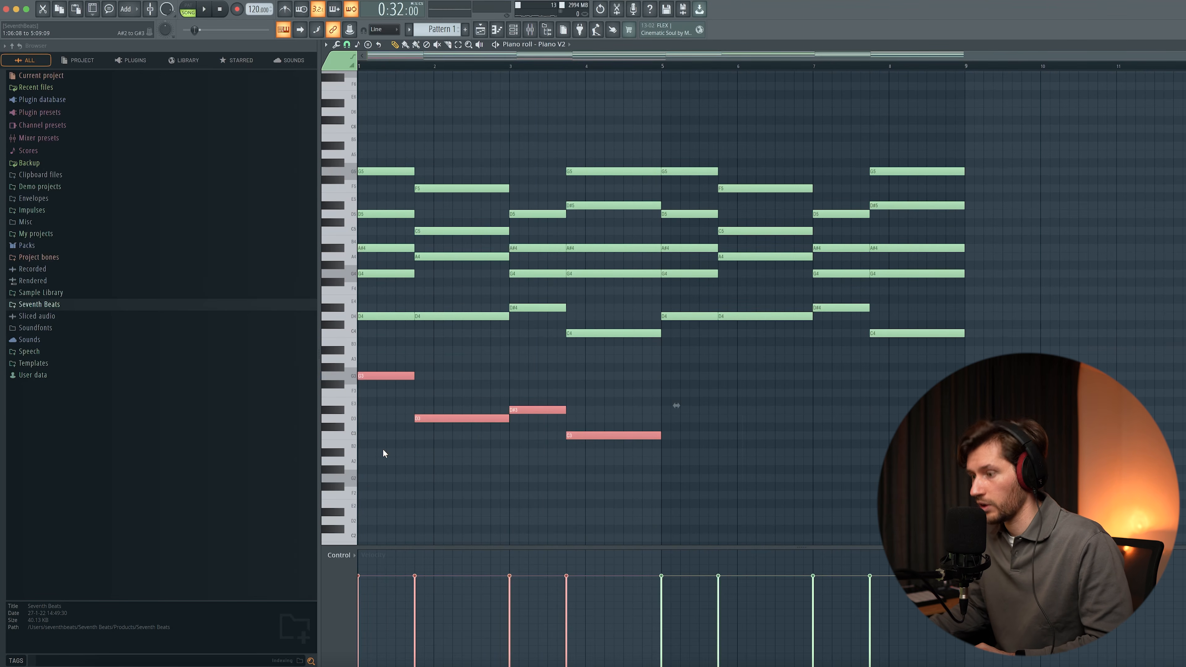
key(ctrl+b)
click(1103, 196)
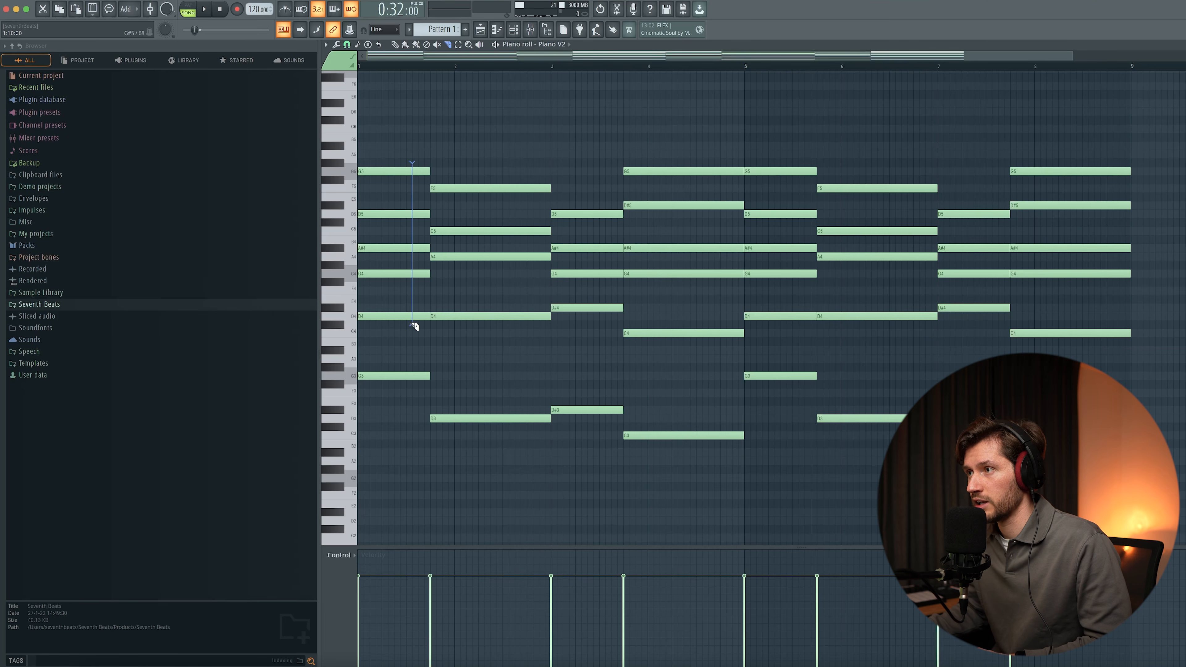
- Slice the first chord into three parts and the third chord into four, leaving their bass notes whole, and return to drawing mode
drag(397, 318, 397, 318)
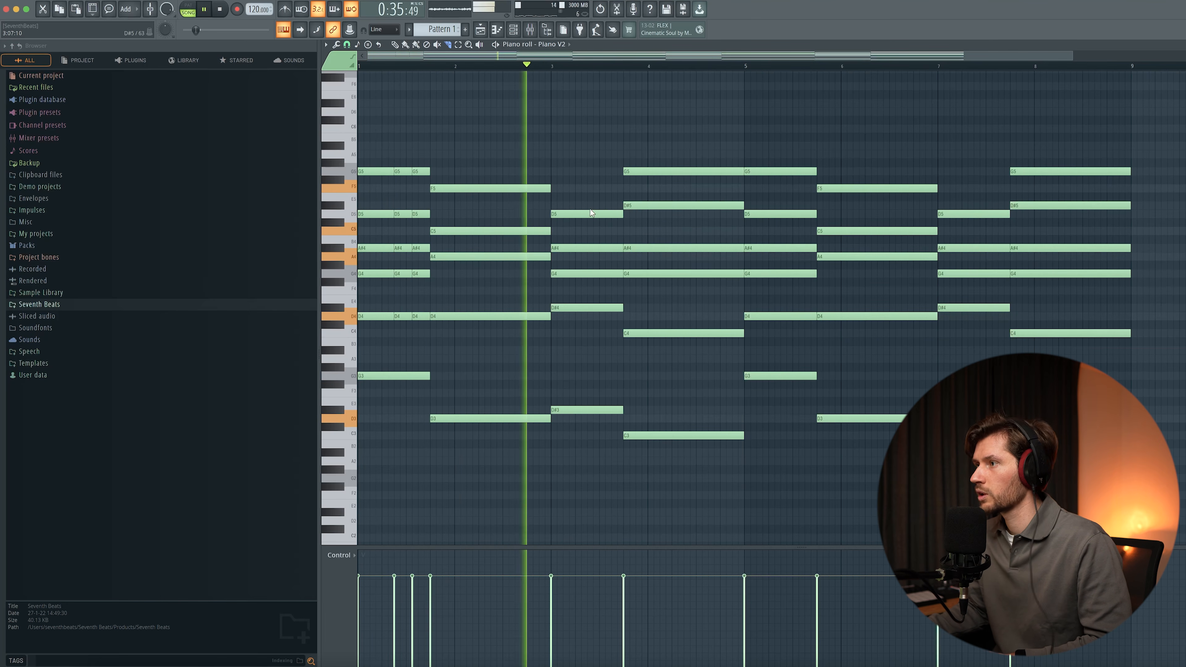
mouse_move(588, 204)
mouse_down()
mouse_move(588, 333)
mouse_move(608, 332)
mouse_up()
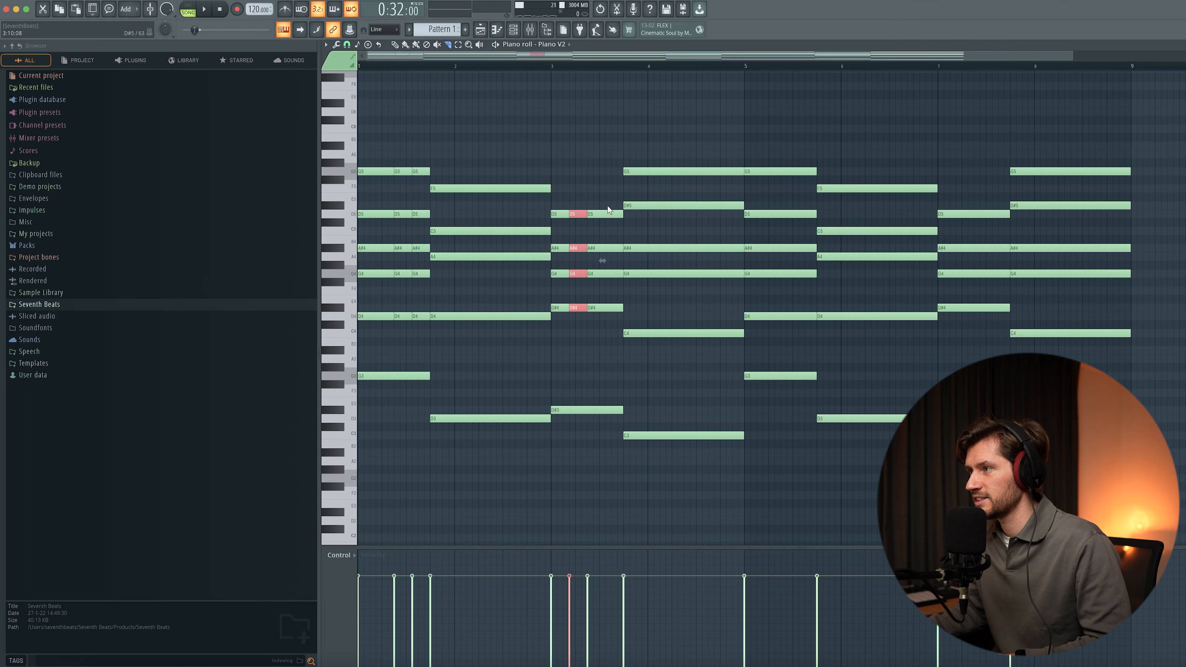
click(395, 44)
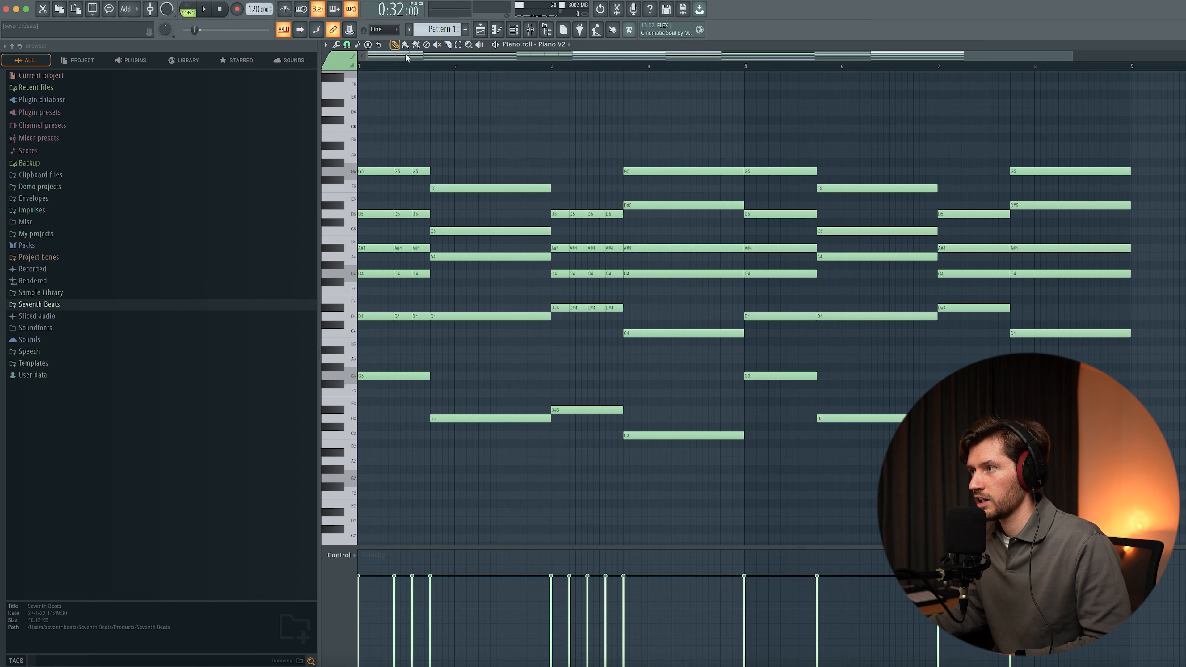
- Add an A#5 note above each of the four slices of the bar 3 chord and play the progression
drag(557, 167, 564, 145)
click(598, 152)
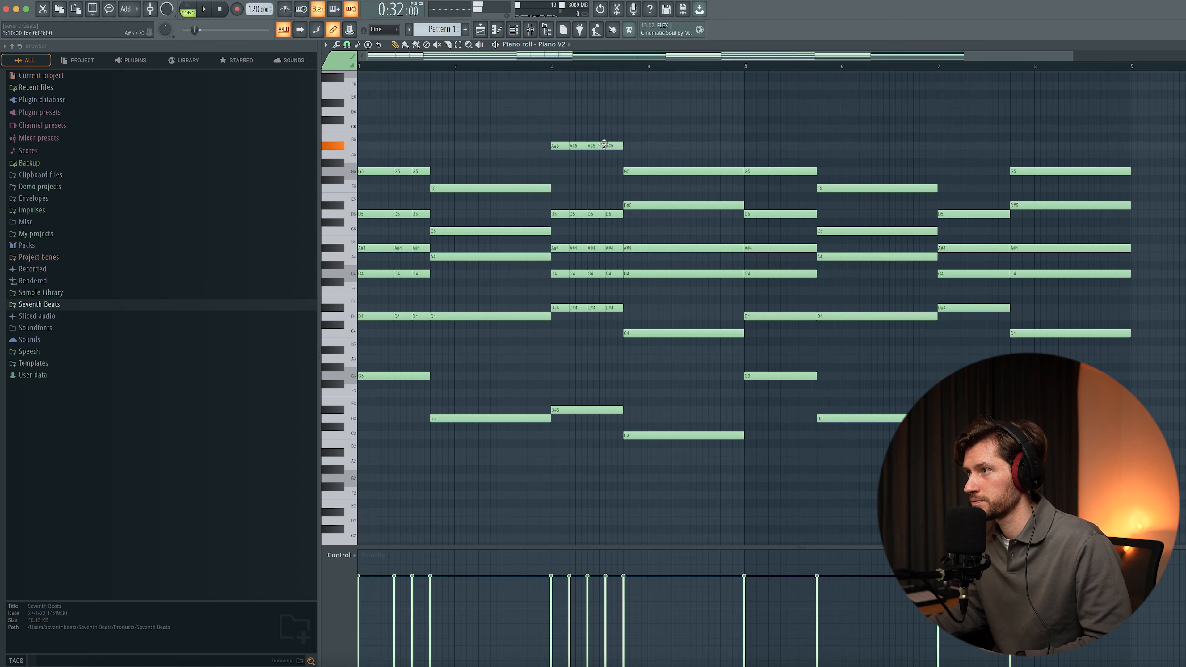
key(space)
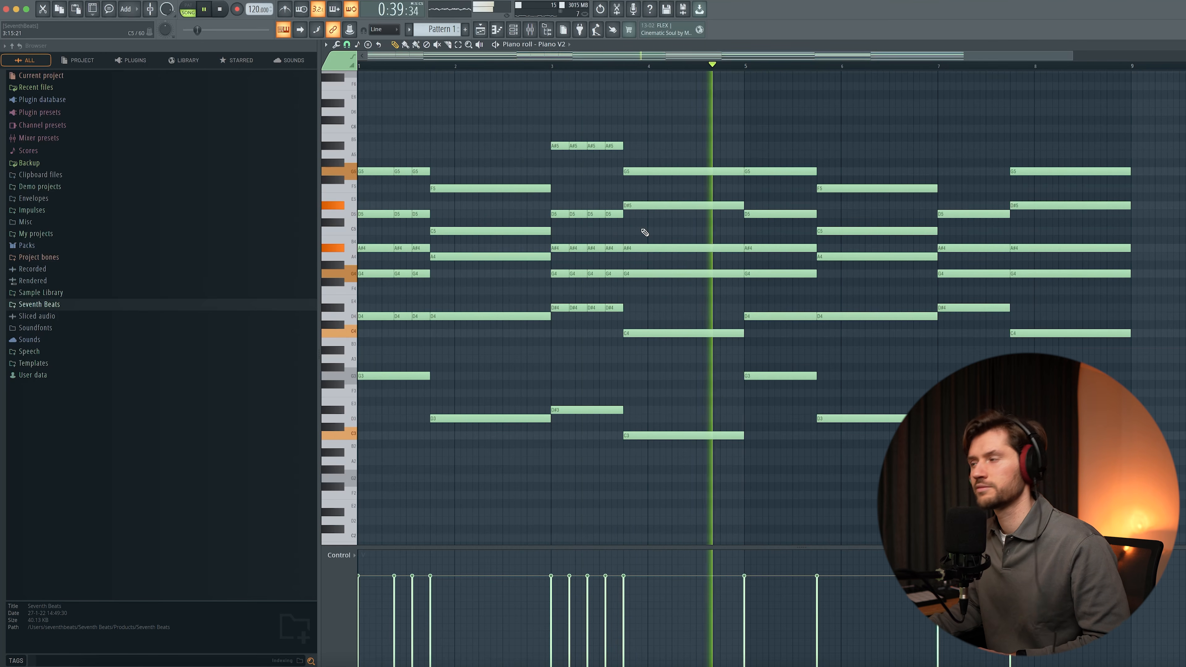
- Raise the top note of the first chord's last slice to A#5 and of the third chord's last slice to C6, and play the result
key(space)
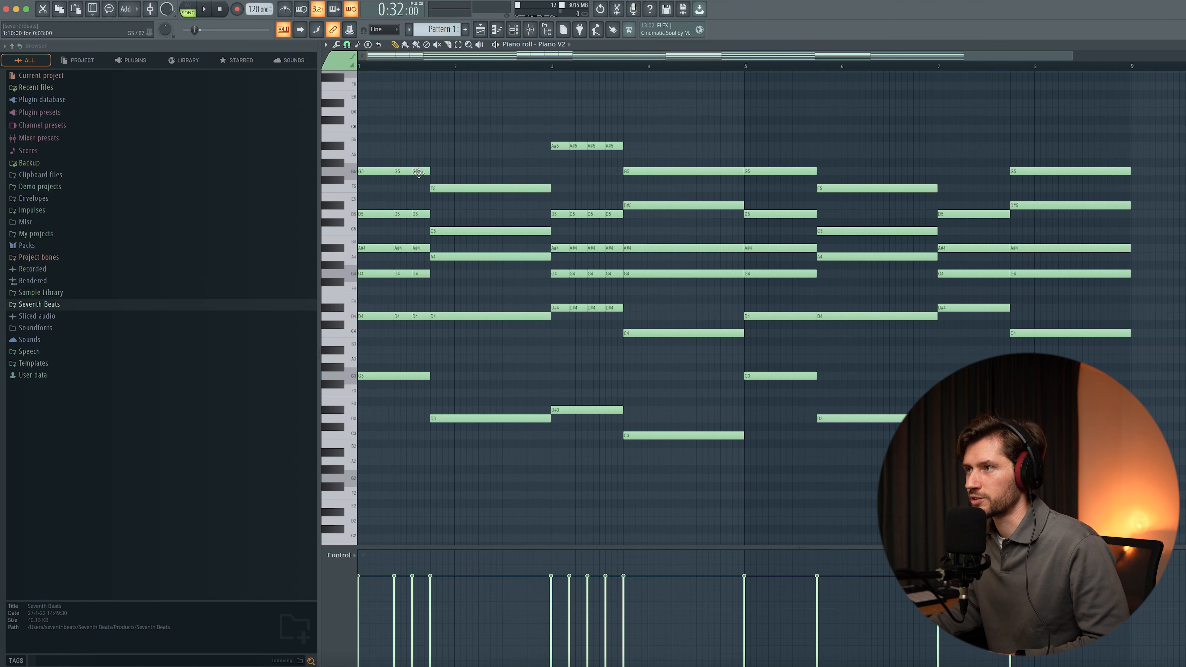
drag(613, 142, 613, 126)
key(space)
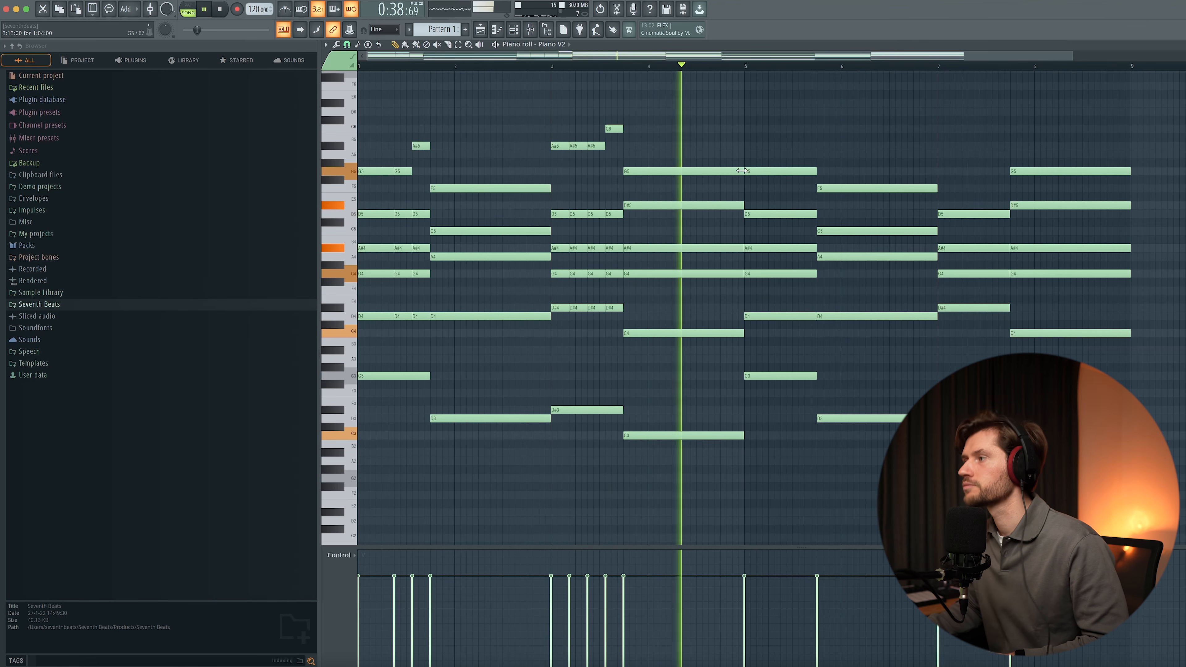
- Delete all notes in bars 5 to 8 and duplicate the edited chords and bass of bars 1 to 4 there
key(space)
drag(1172, 125, 762, 494)
key(Delete)
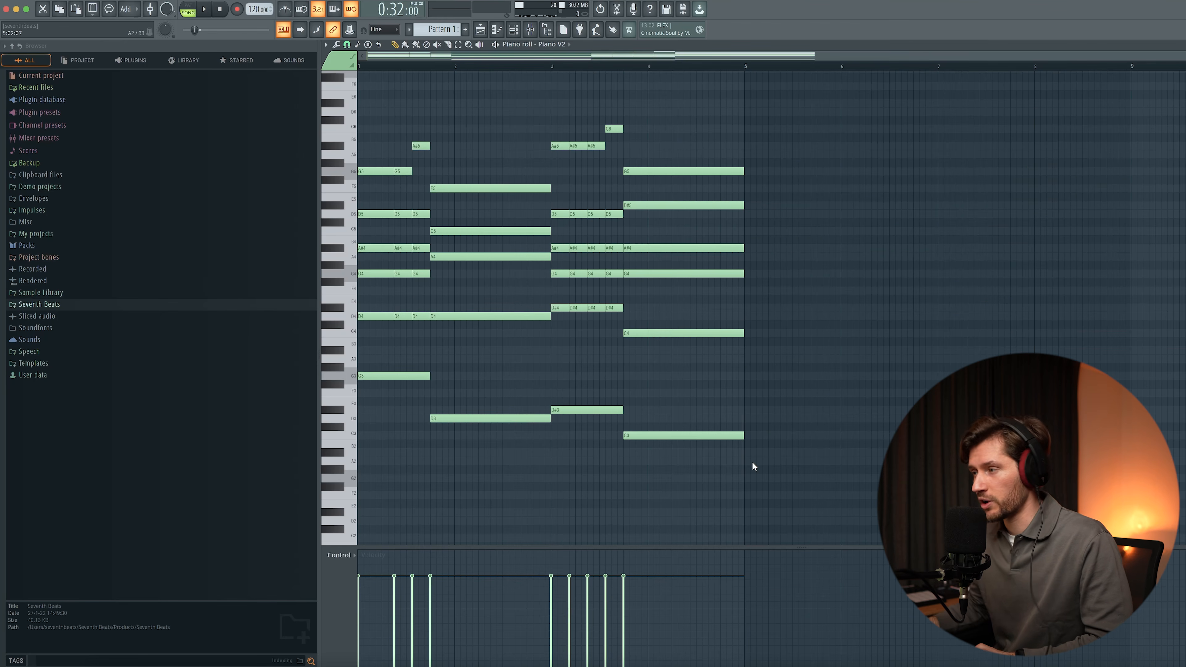
drag(805, 480, 243, 69)
drag(207, 152, 204, 162)
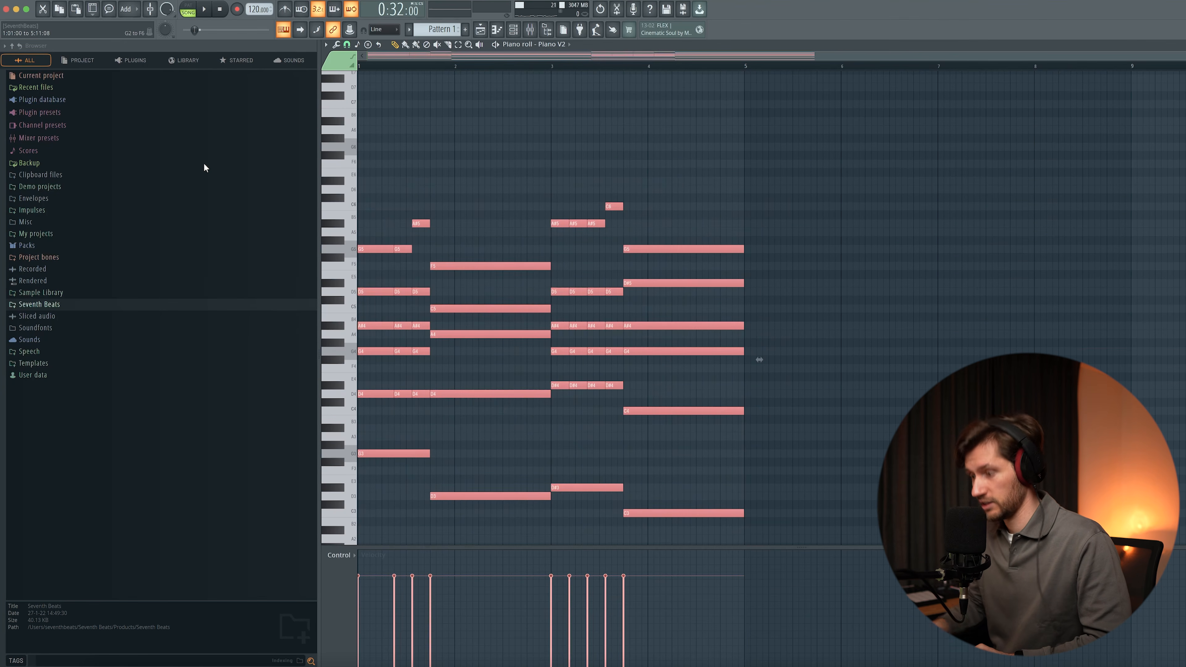
key(ctrl+b)
click(875, 201)
scroll(802, 189, down, 3)
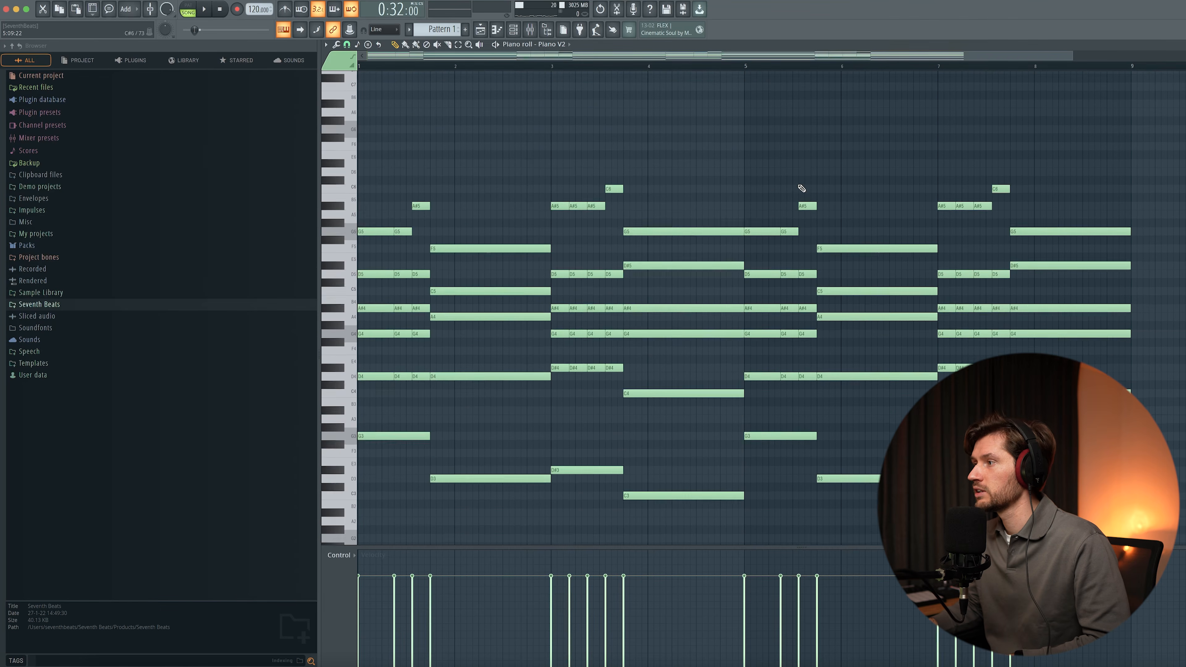
drag(735, 118, 323, 456)
click(734, 116)
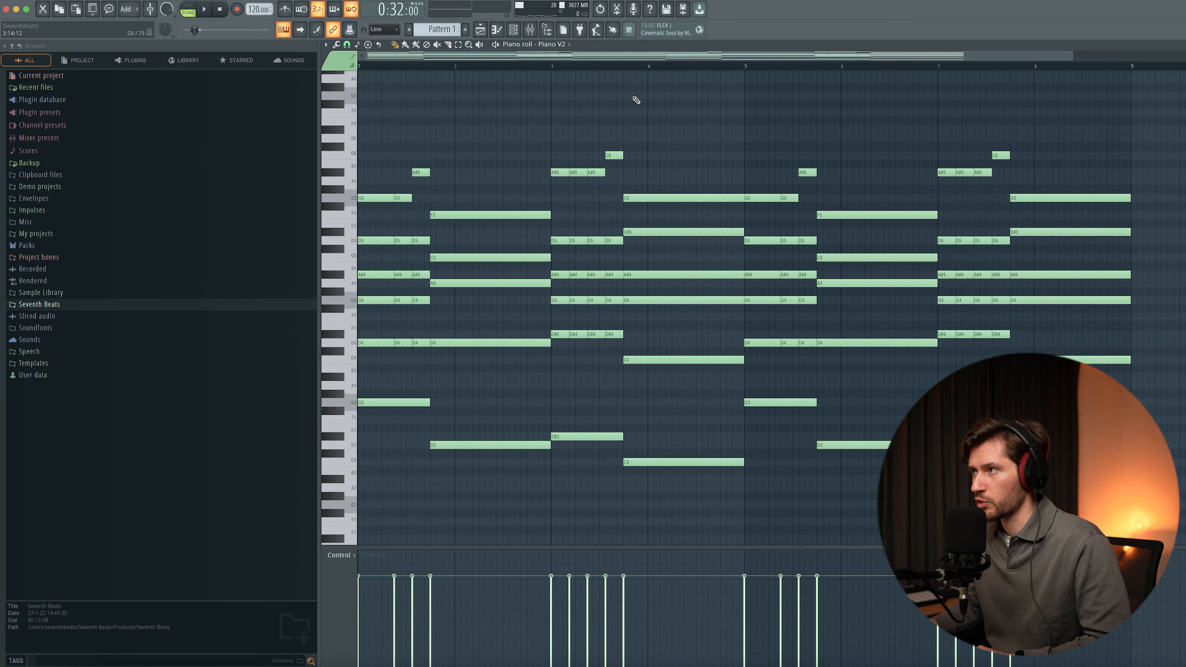
- Play back the second half of the piano progression, bars 5 to 8
drag(599, 53, 847, 69)
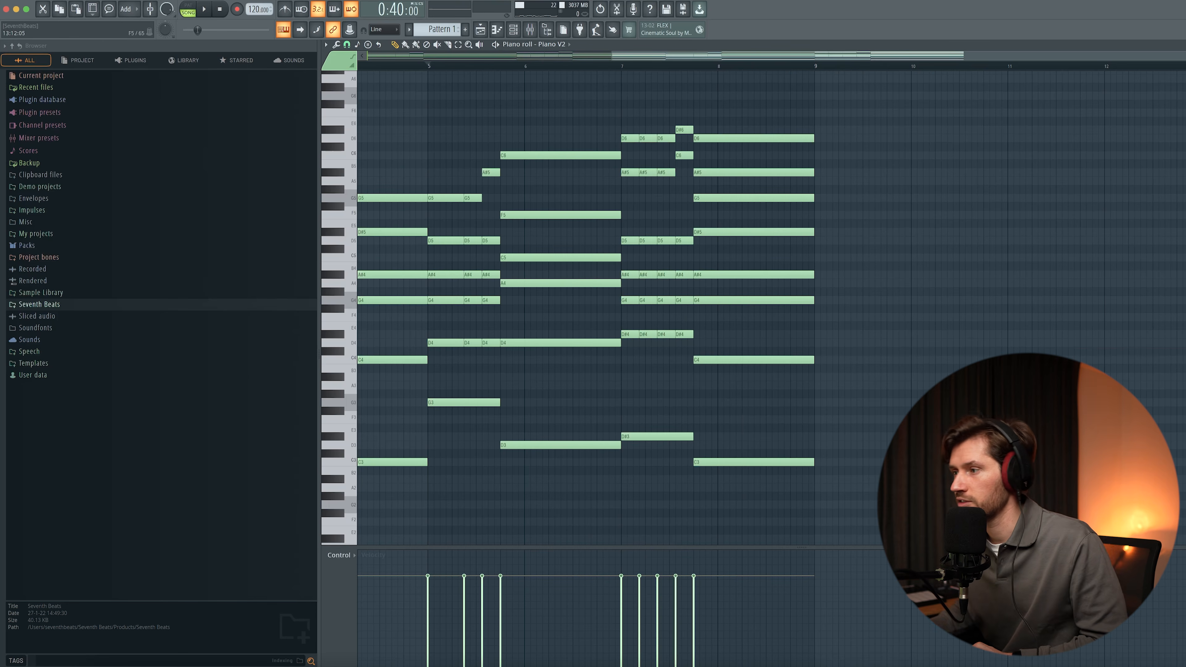
key(space)
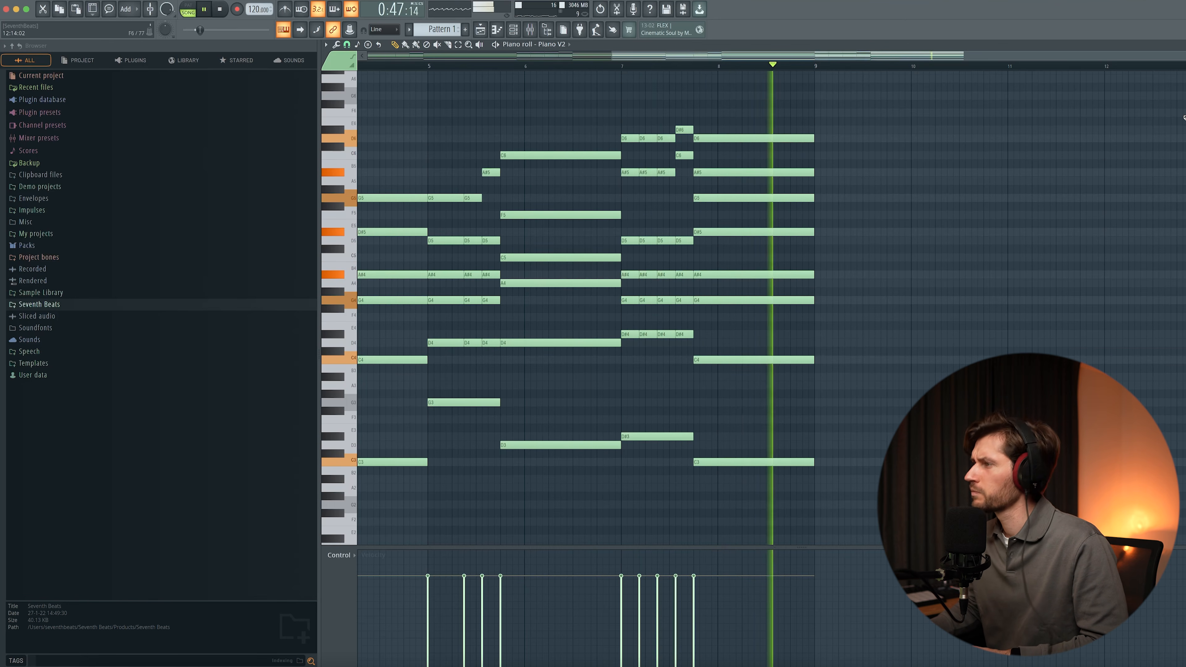
key(space)
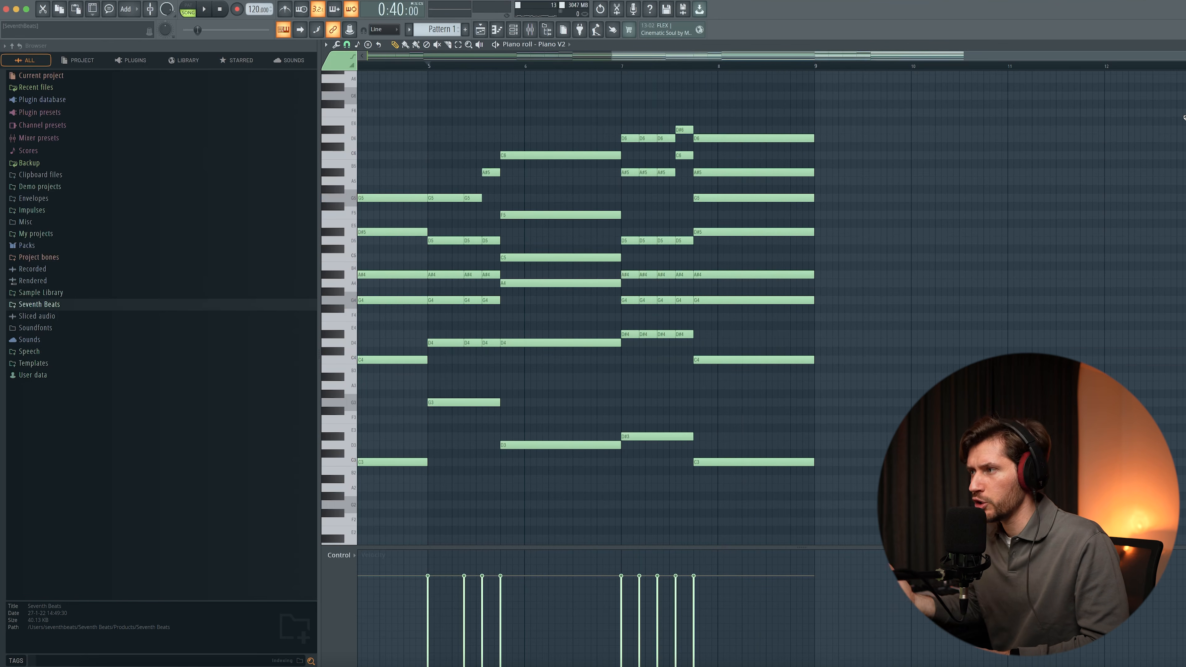
- Randomize the velocities of the piano notes with a velocity level of -30%
drag(882, 57, 782, 69)
key(alt+r)
drag(621, 381, 622, 392)
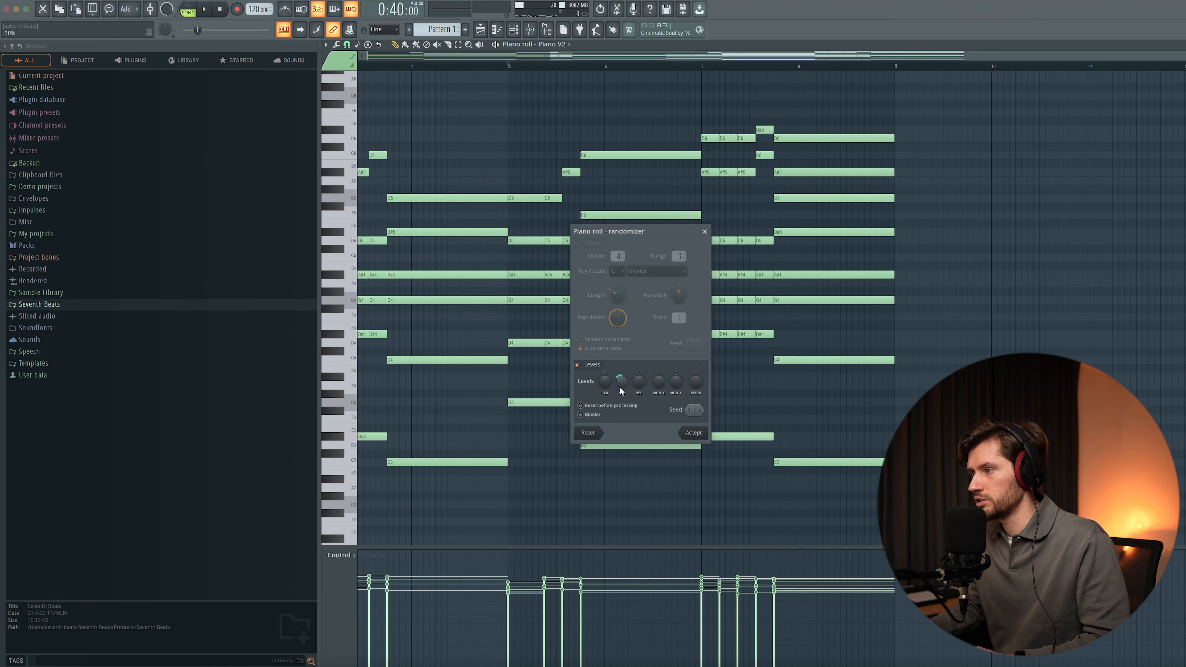
click(693, 432)
scroll(701, 435, left, 5)
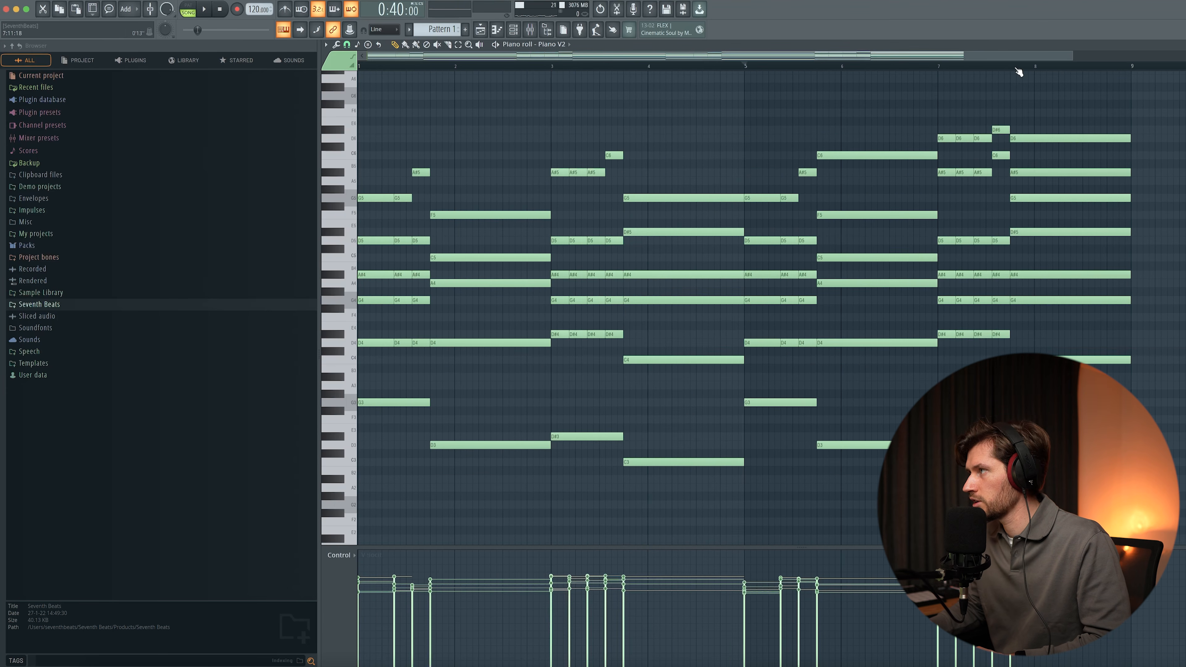
- Apply the Strumizer to the piano chords with a start velocity strength of -32% and a reduced time strength while listening
drag(1072, 53, 1153, 53)
key(alt+s)
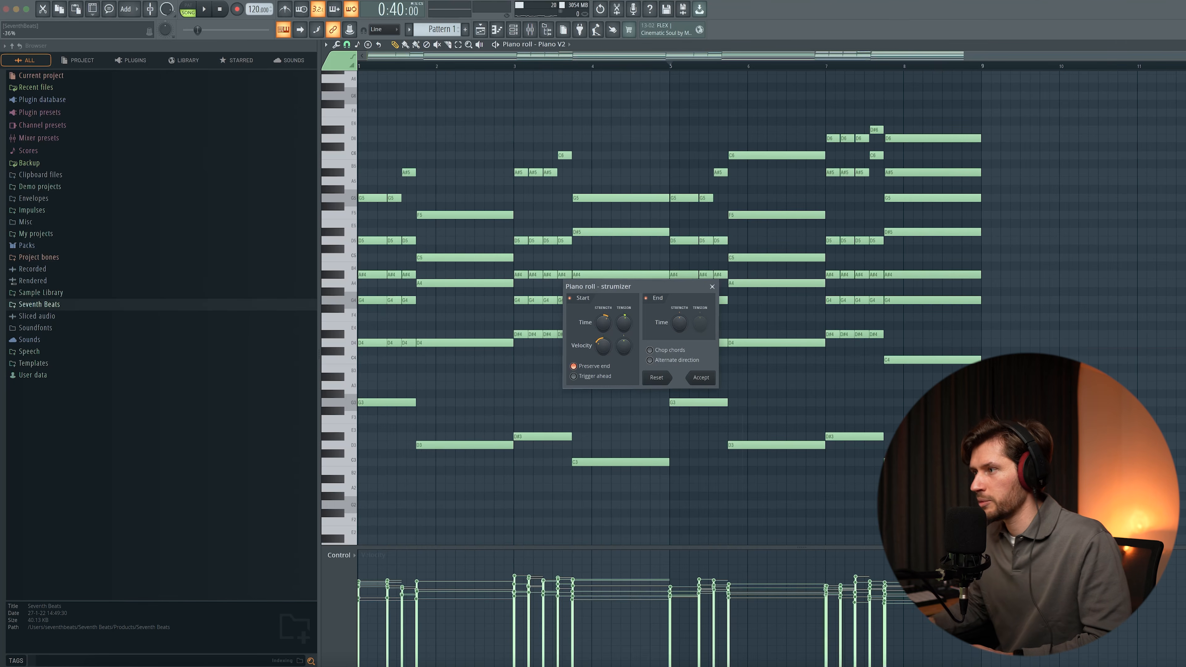
drag(584, 351, 584, 349)
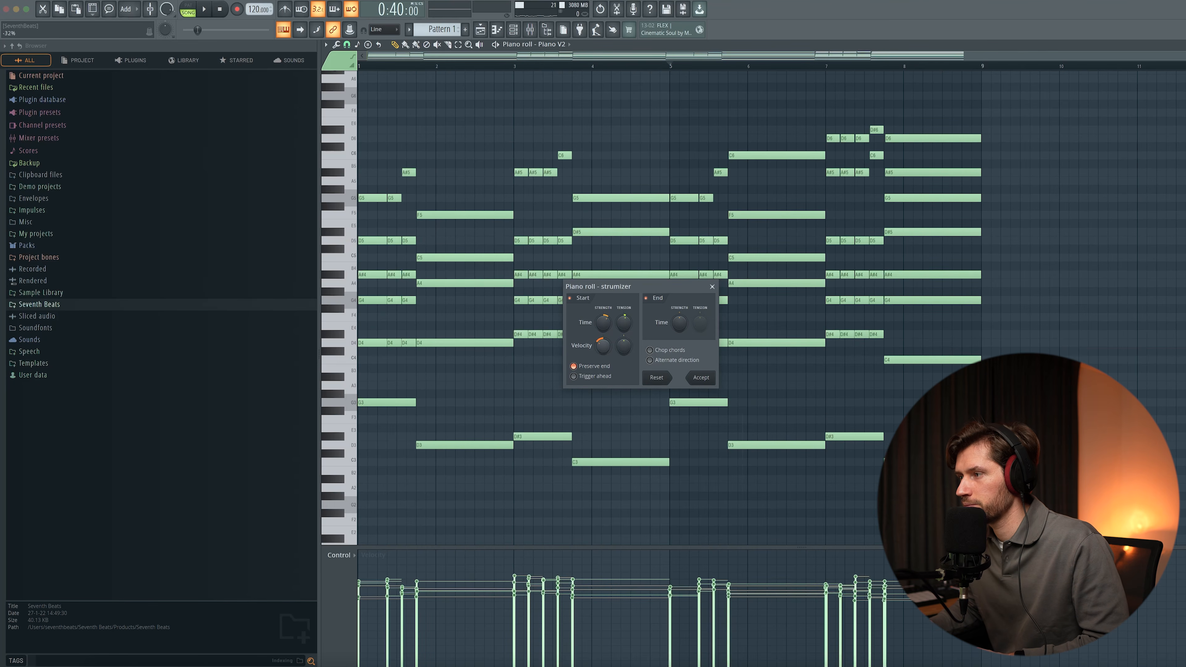
key(space)
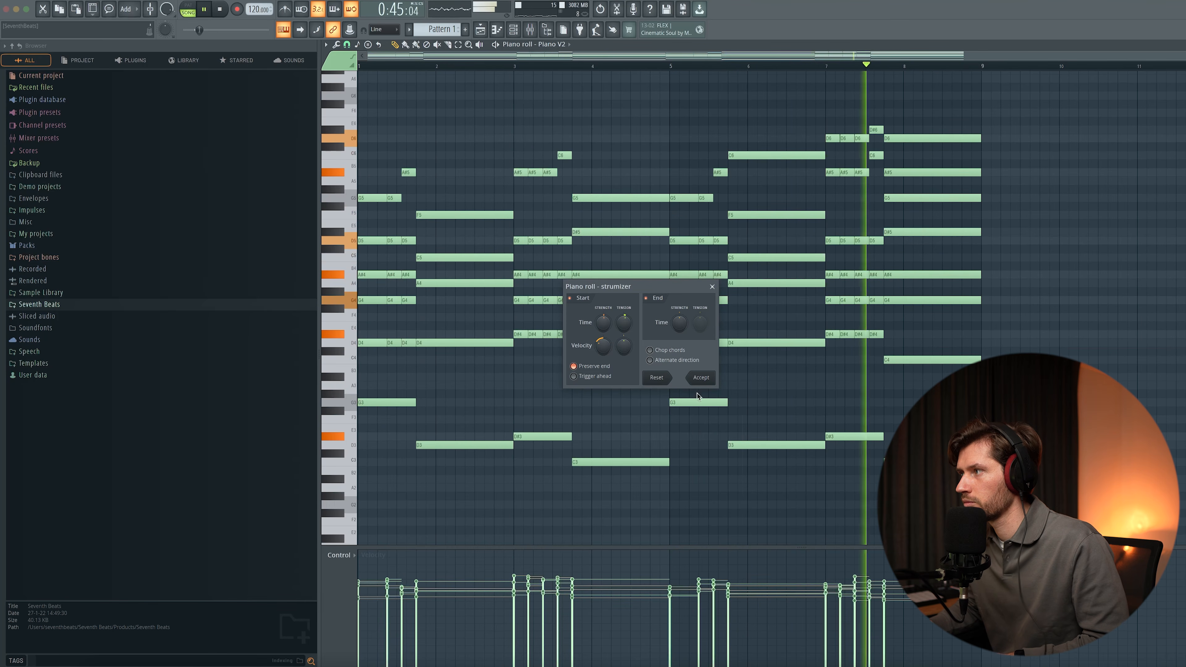
click(702, 378)
key(space)
- Raise the velocity of the uppermost piano notes in bars 7 and 8 and play the progression
drag(1008, 110, 840, 174)
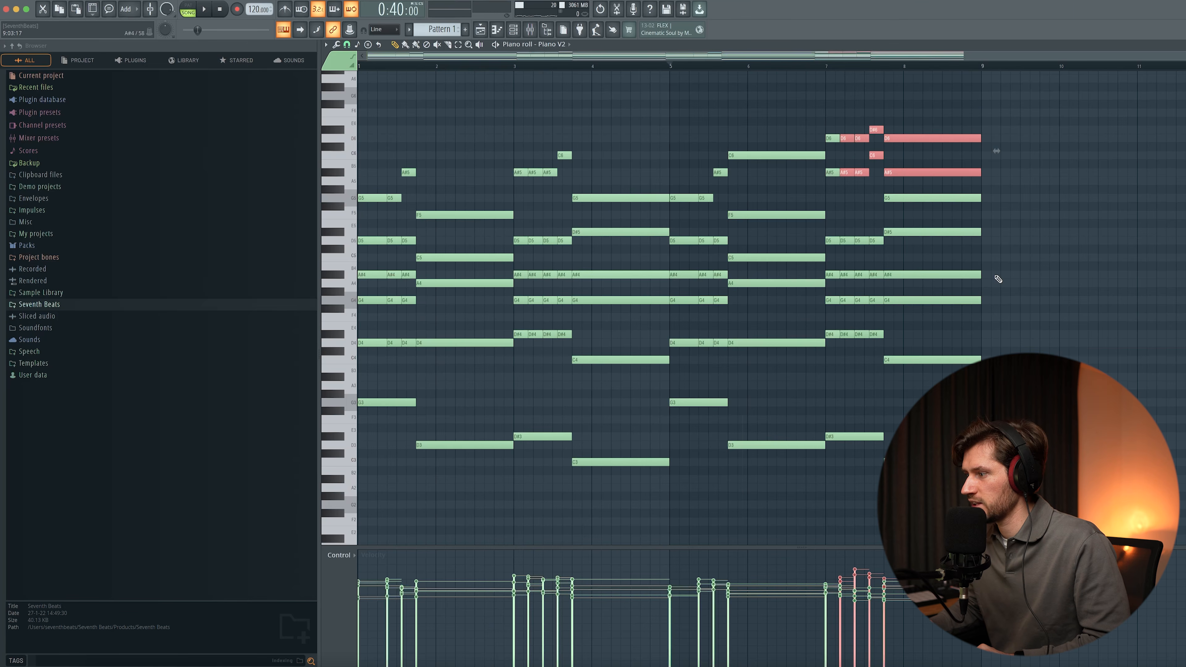
click(1042, 254)
key(space)
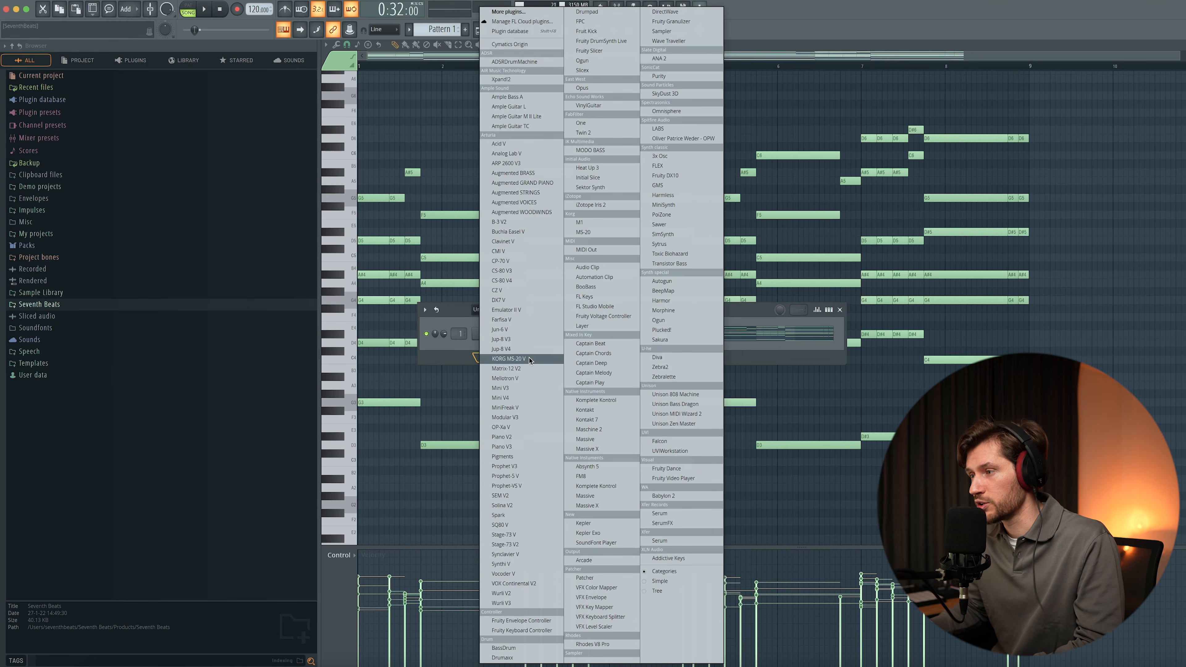
- Add a Prophet-5 V instrument and try its Funk Bass preset from a preset search for "bass"
click(511, 476)
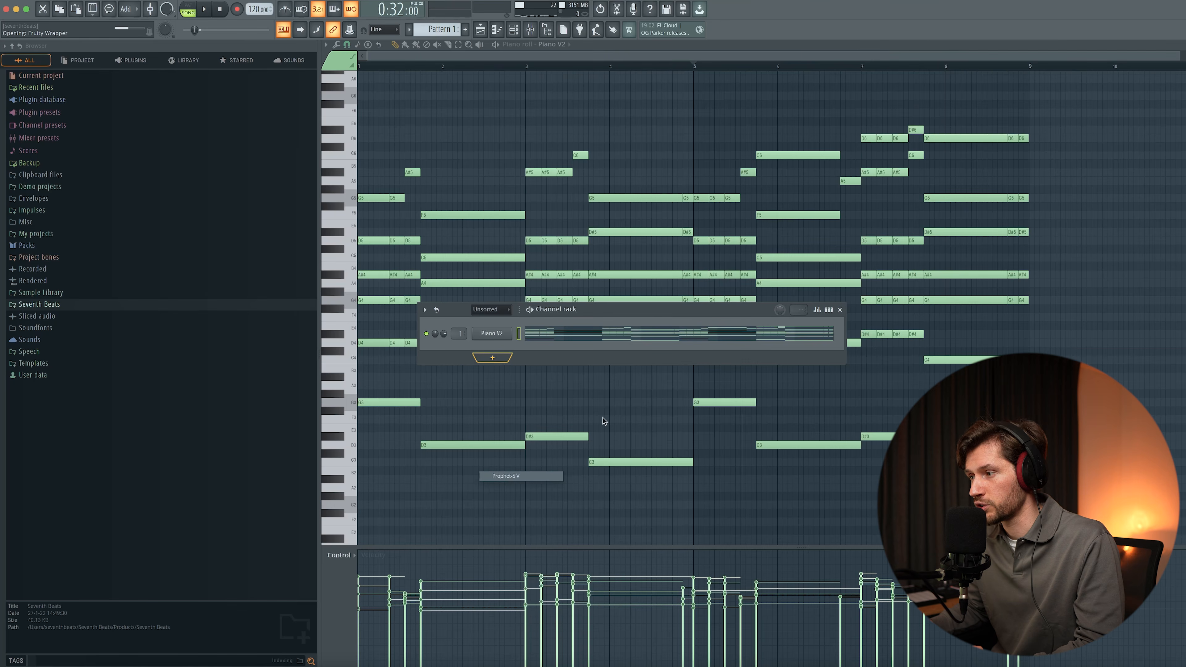
drag(249, 69, 485, 155)
click(531, 171)
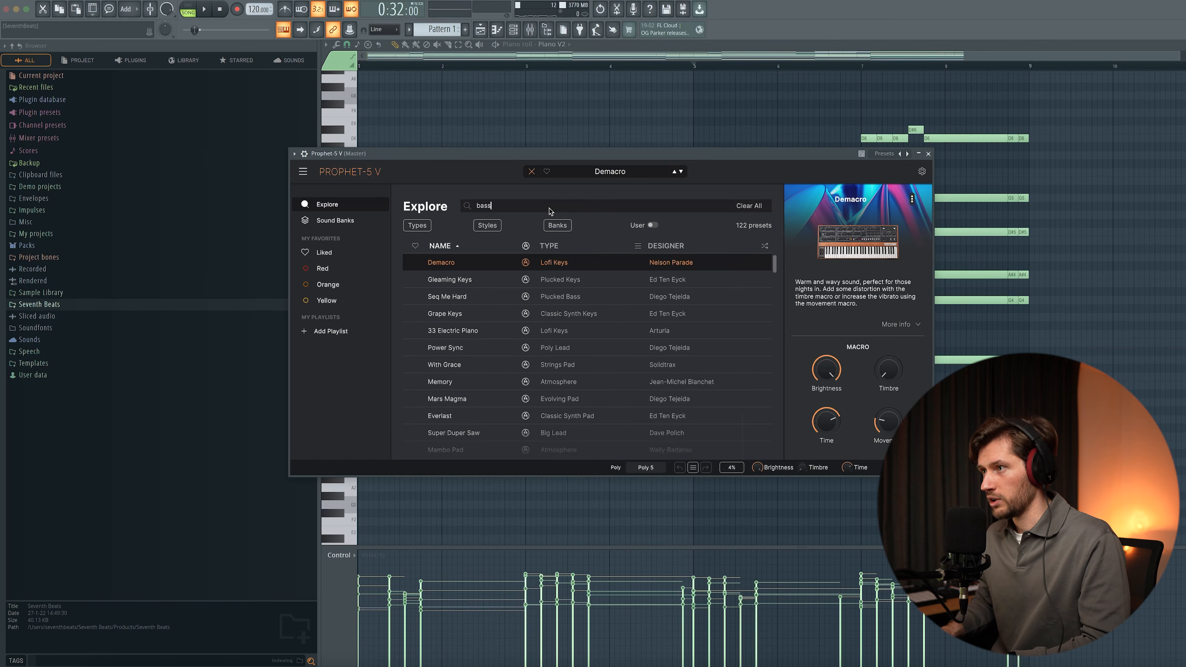
text(bass)
key(Return)
scroll(501, 377, down, 1)
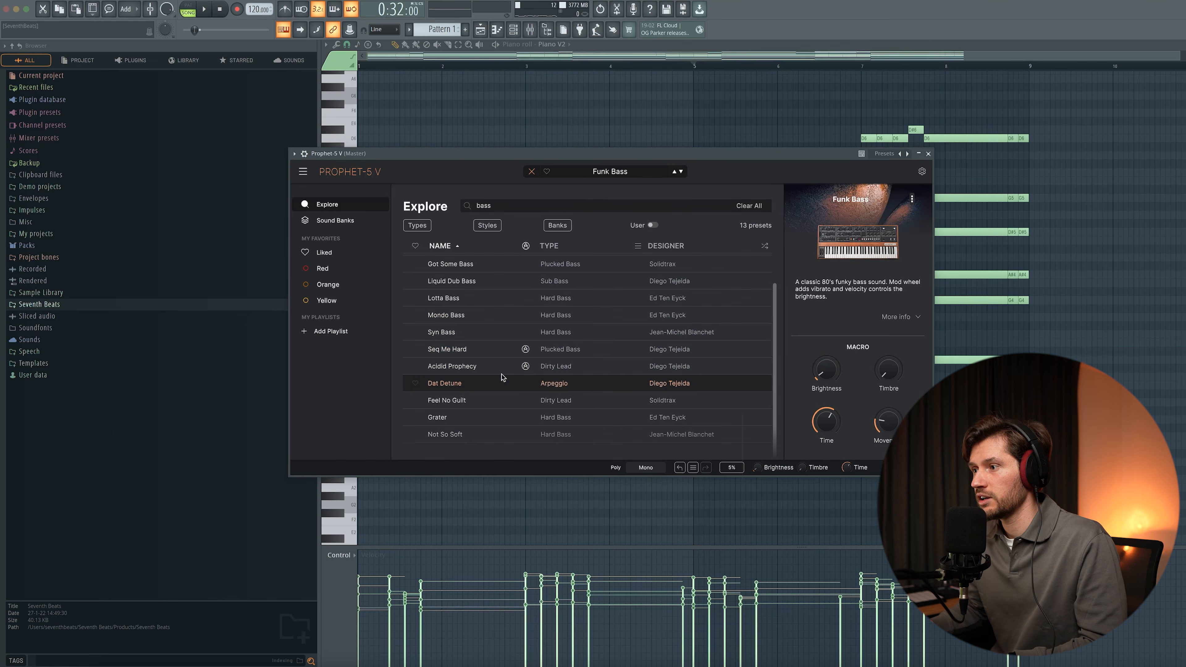
- Load the Oddities preset in Prophet-5 V and lower its Brightness macro to 0.076
key(super+a)
text(odd)
click(499, 260)
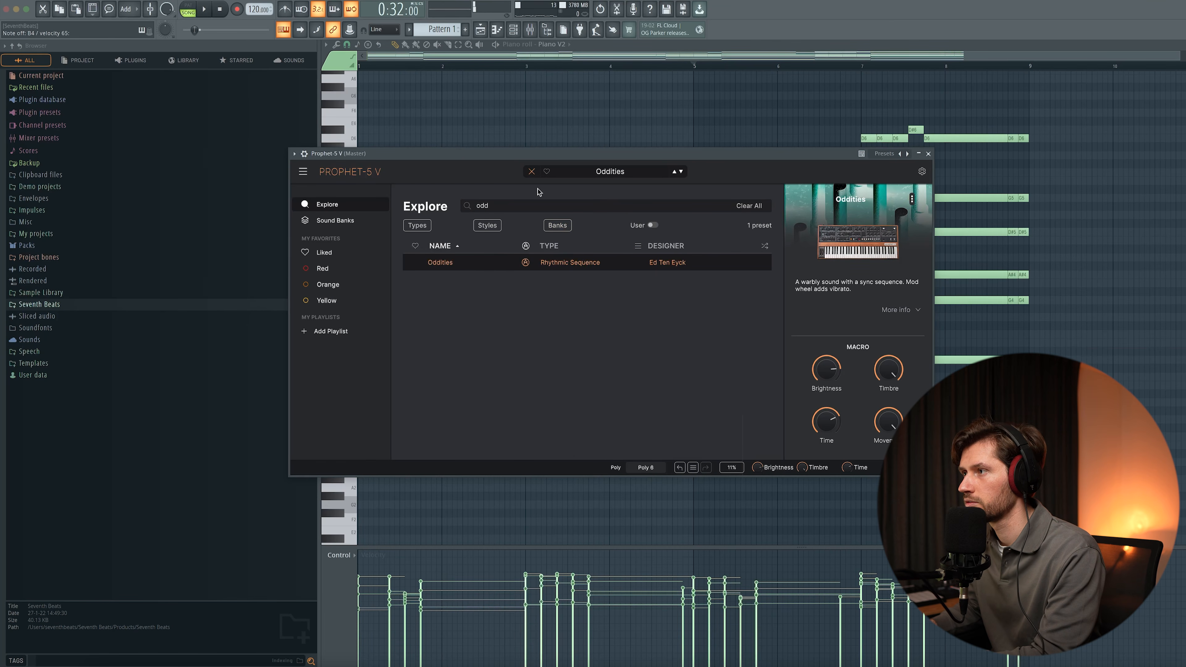
click(531, 171)
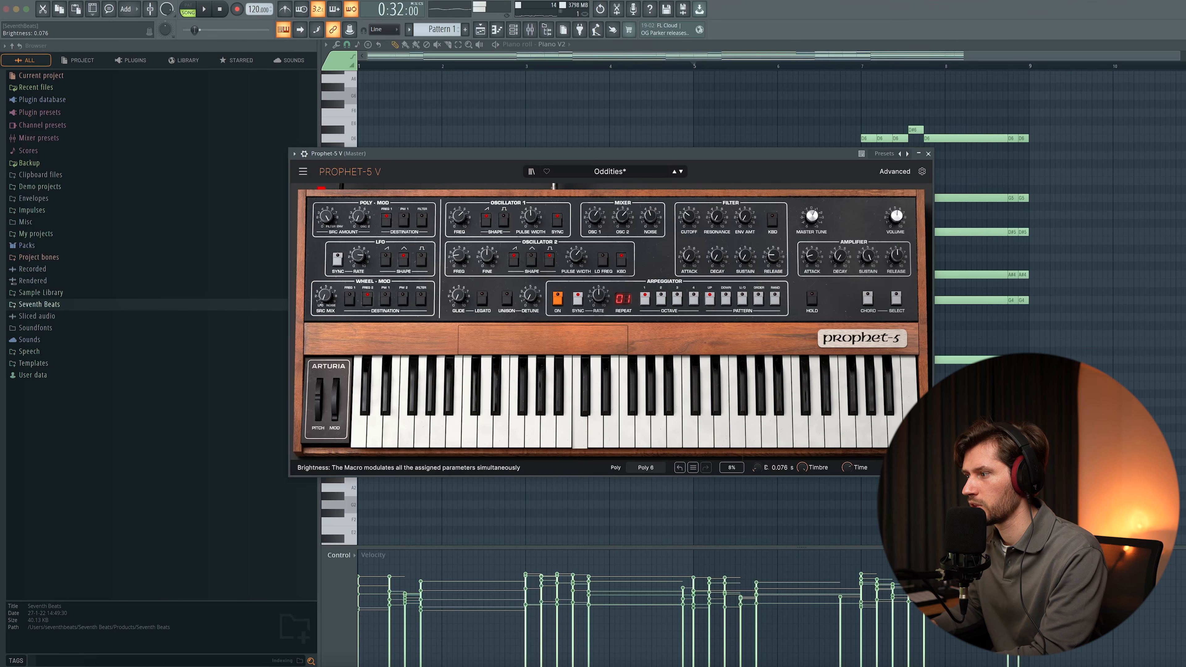
click(928, 154)
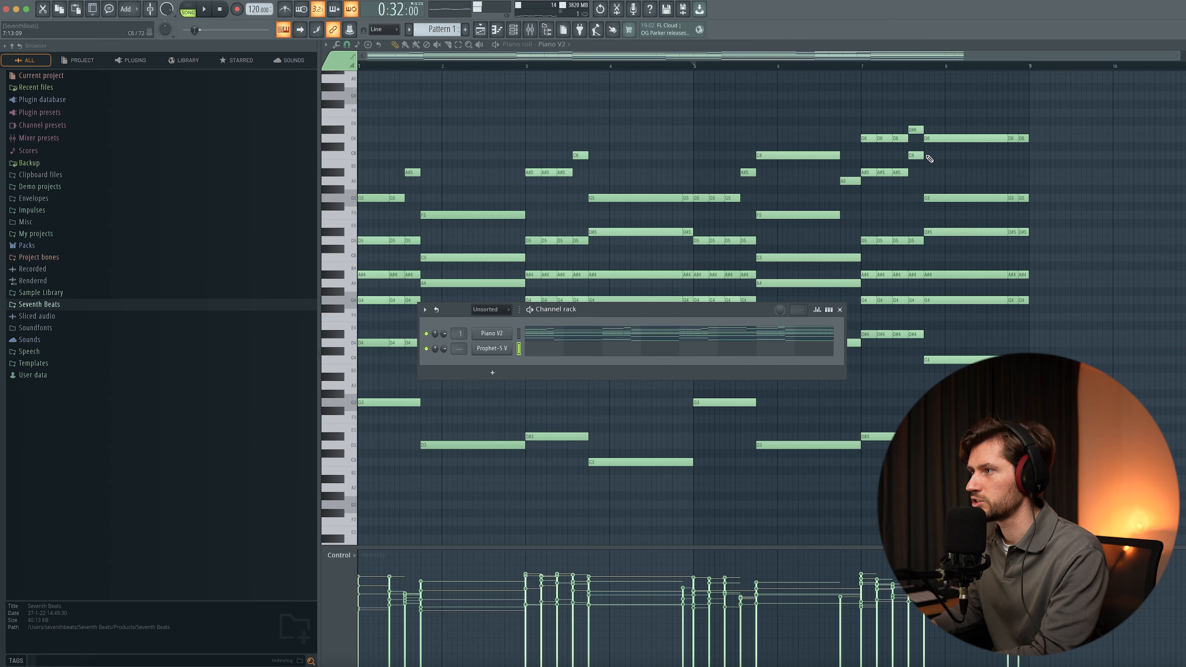
- Draw a G5 note spanning all eight bars for the Prophet-5 V and play it with the piano
click(555, 353)
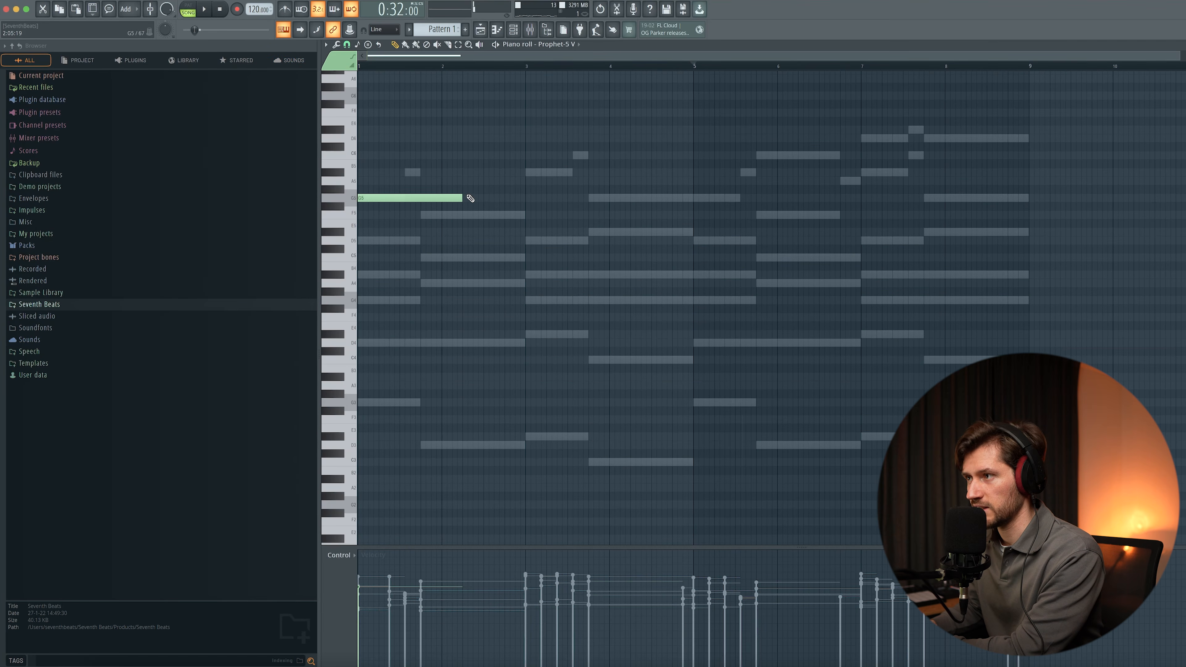
drag(462, 195, 937, 191)
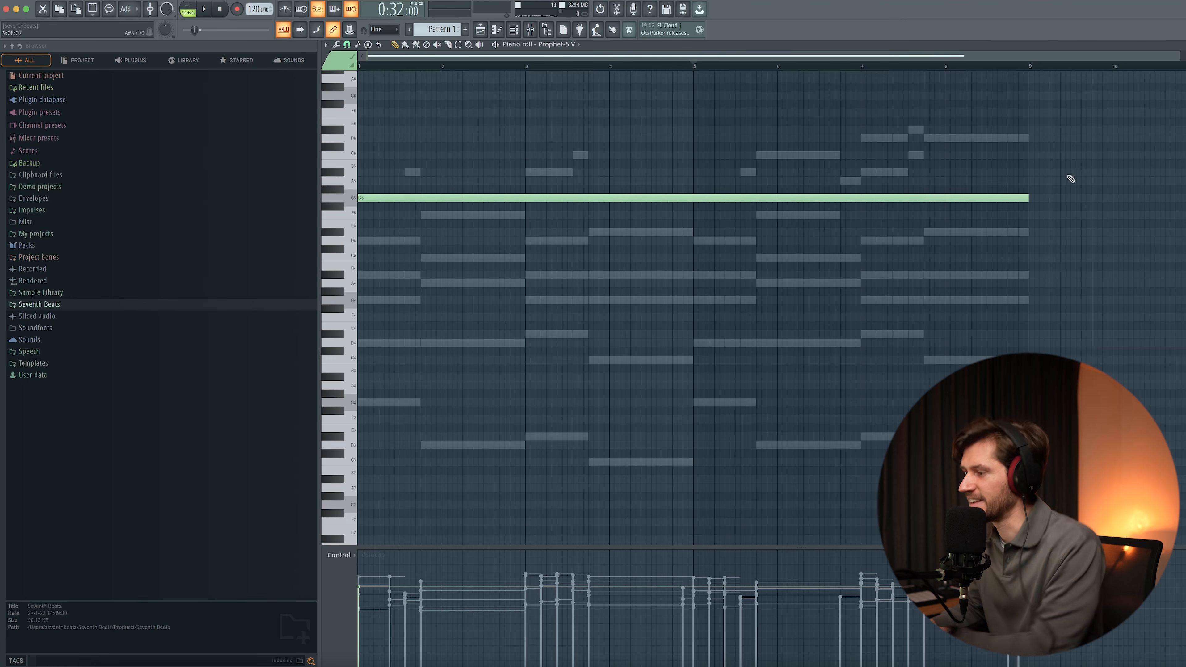
key(space)
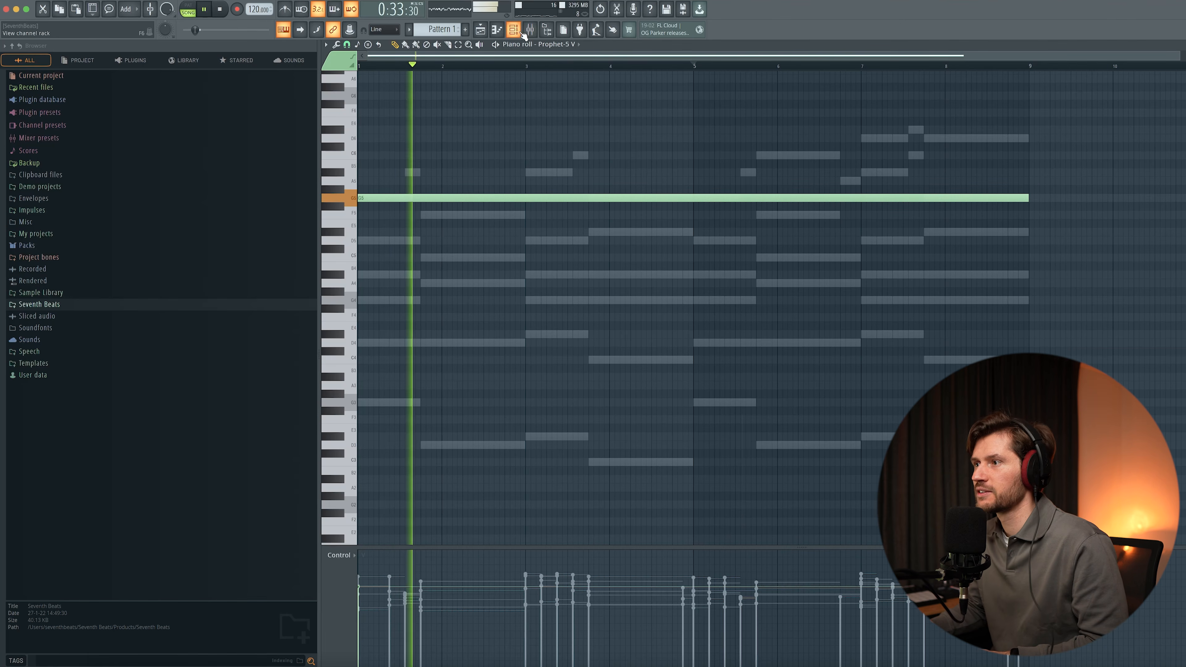
key(F6)
key(space)
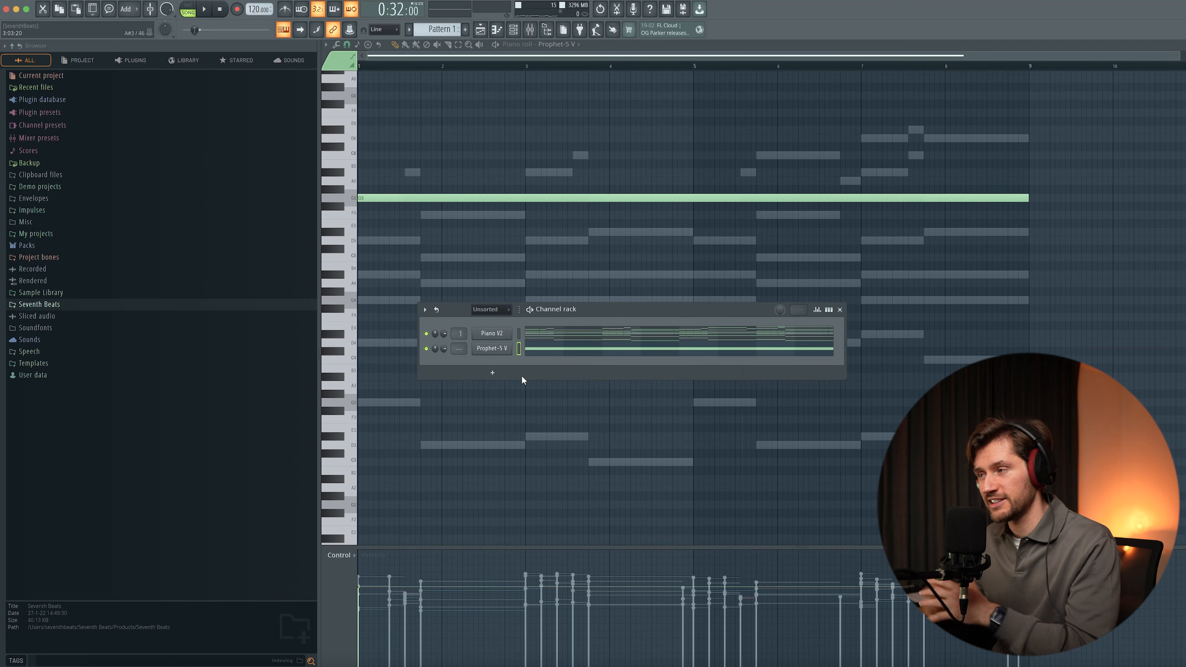
- Add a Prophet V3 instrument, filter its presets by the Bass type and load the sub bass preset Bass Bass
click(492, 372)
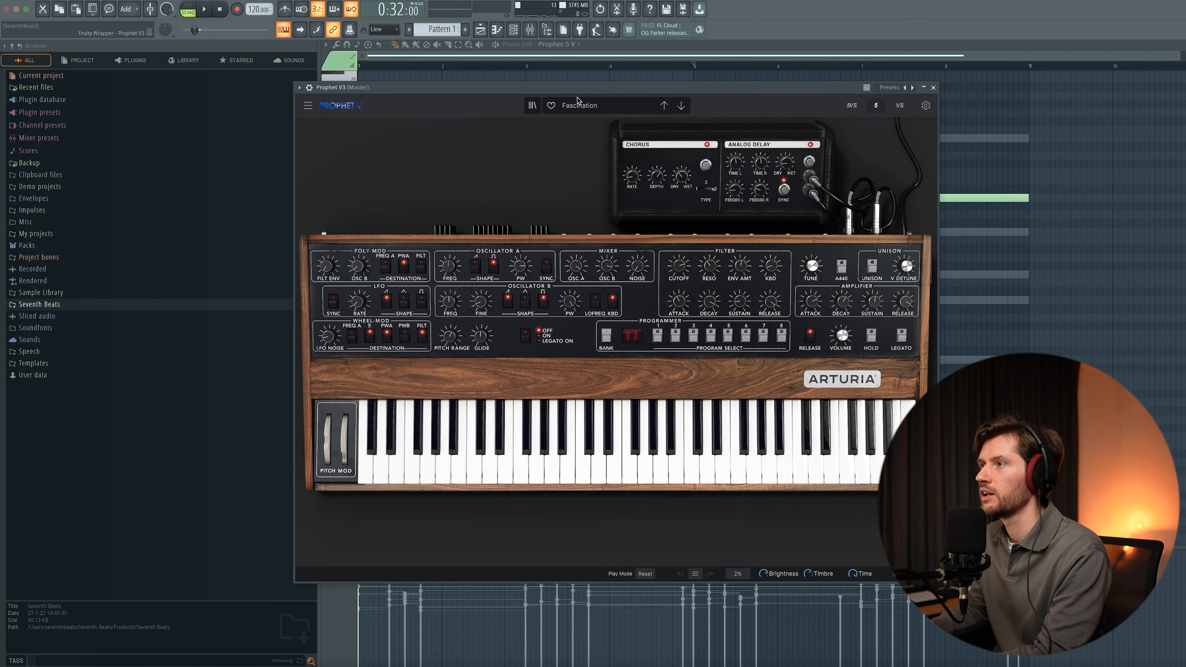
click(533, 106)
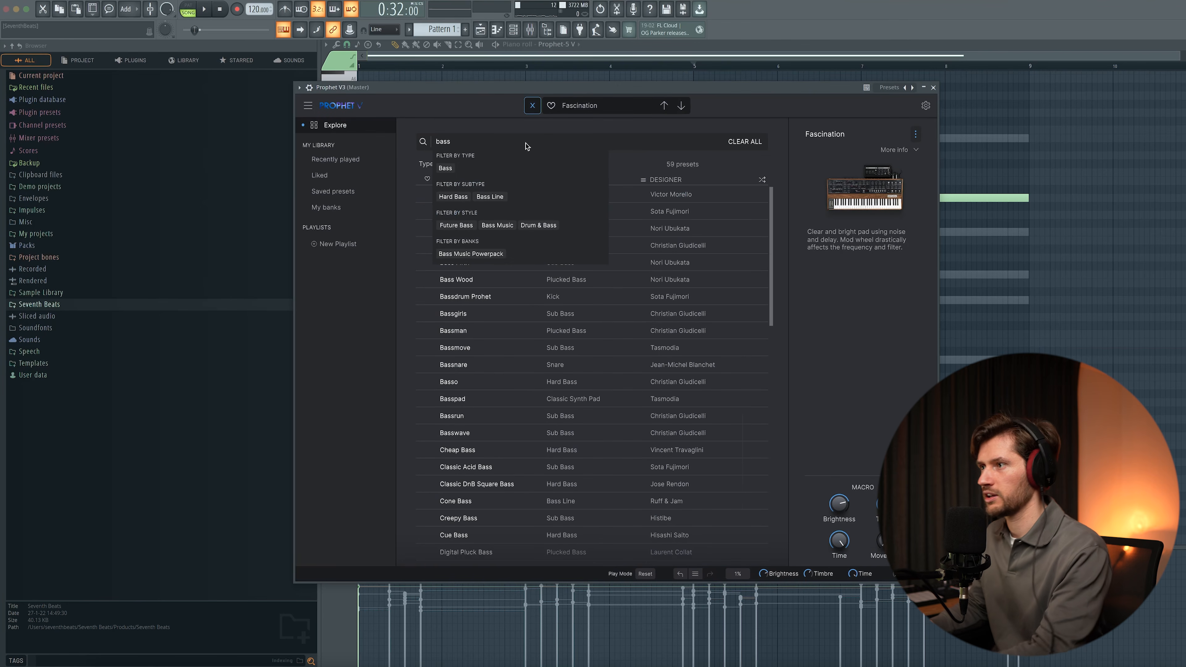
key(Return)
scroll(606, 282, up, 10)
click(776, 464)
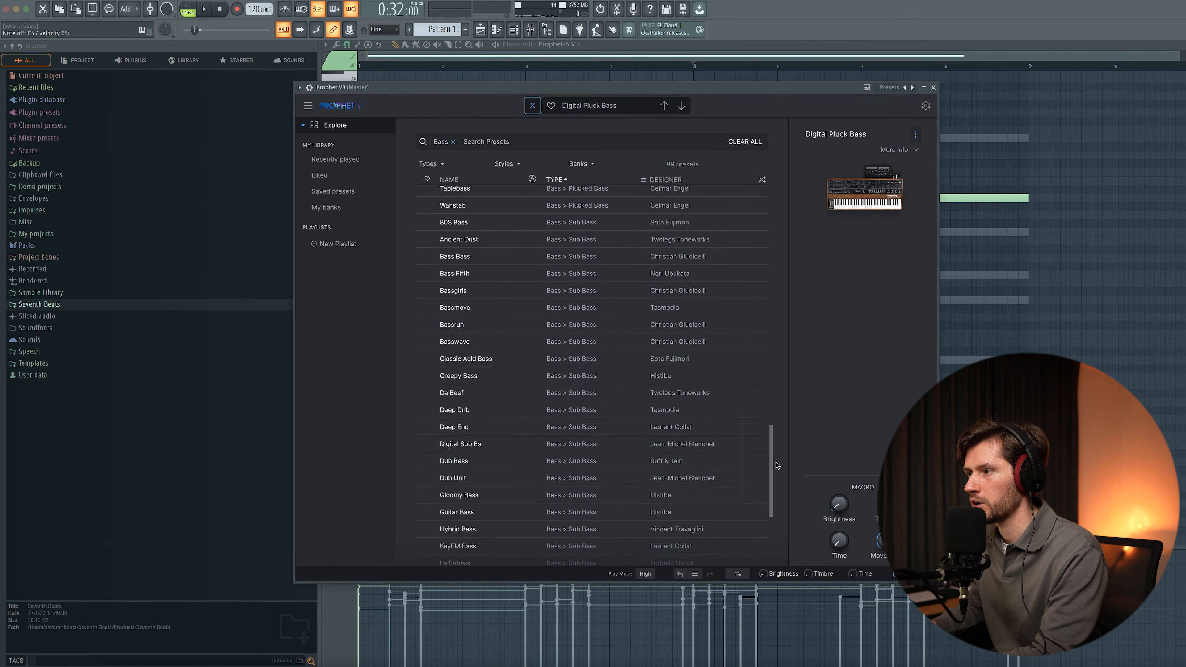
click(487, 256)
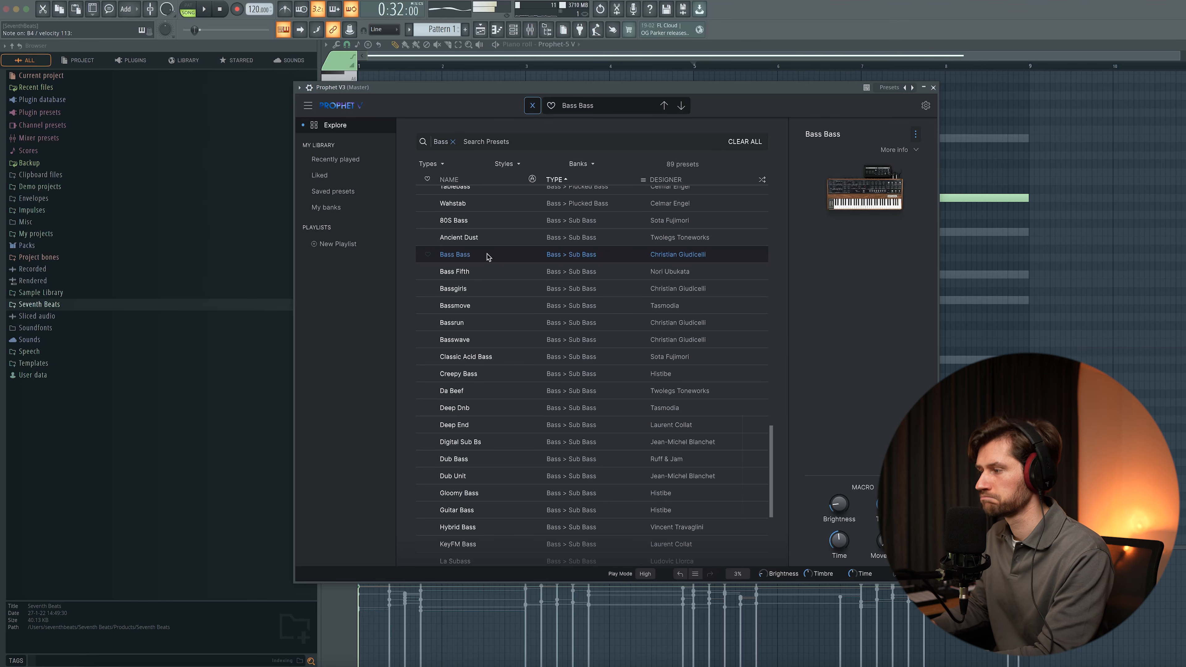
click(531, 106)
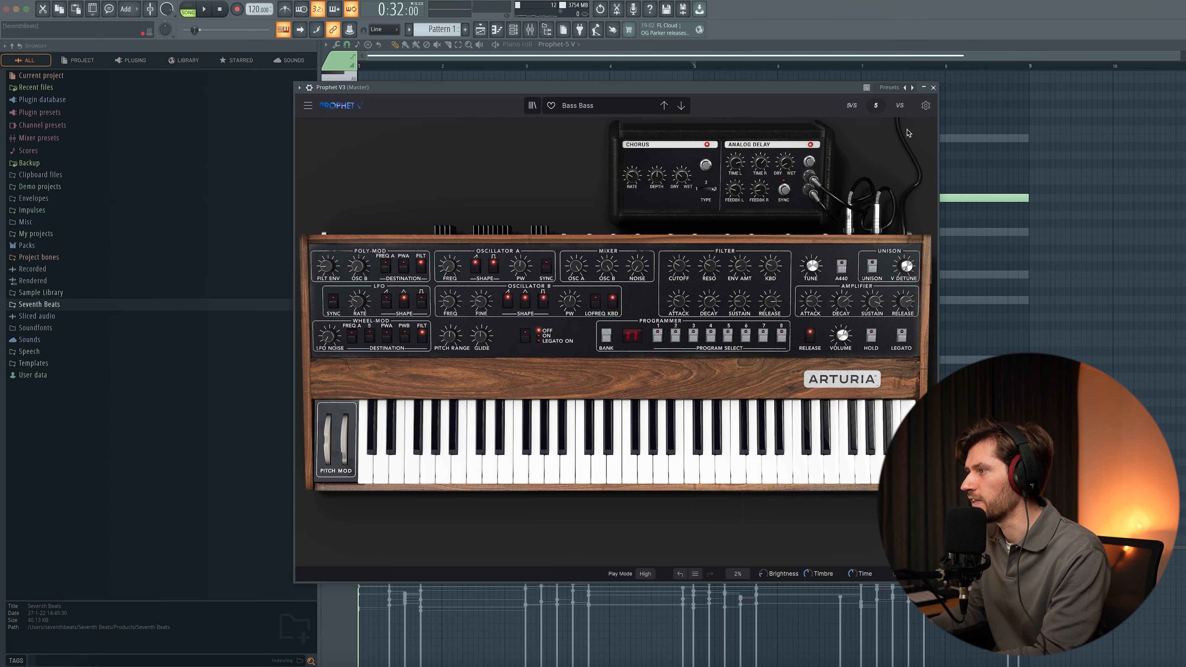
click(933, 88)
- Copy the low bass notes of the piano part into the Prophet V3 piano roll, starting at bar 1 and one octave higher
click(554, 332)
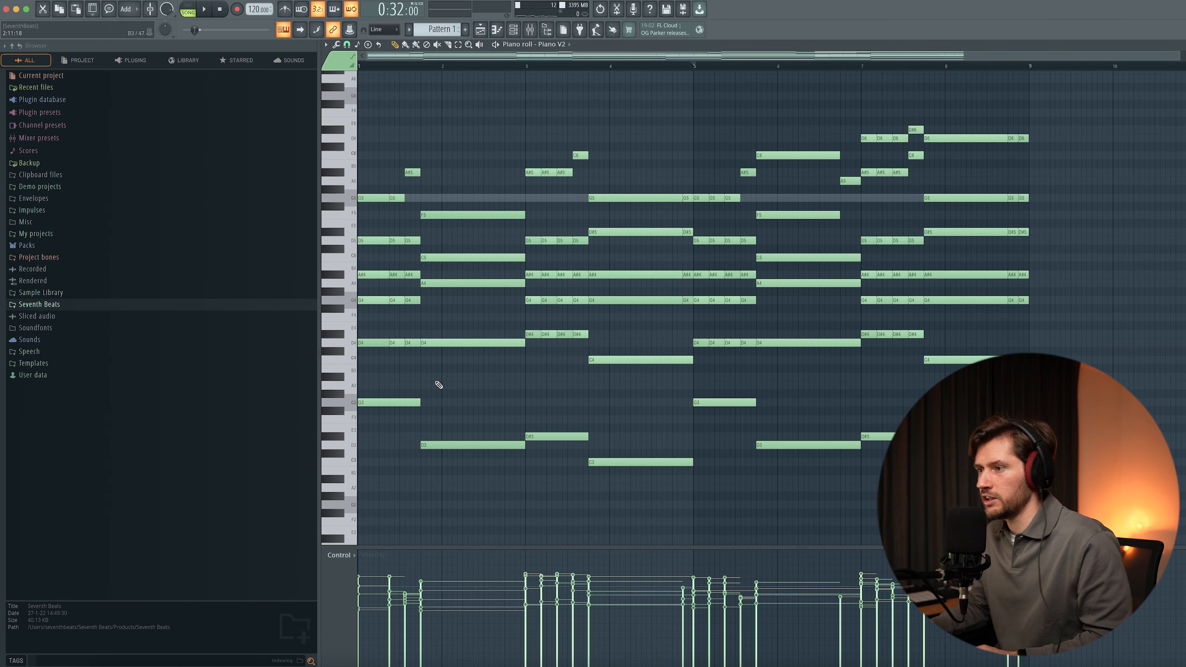
drag(350, 397, 353, 474)
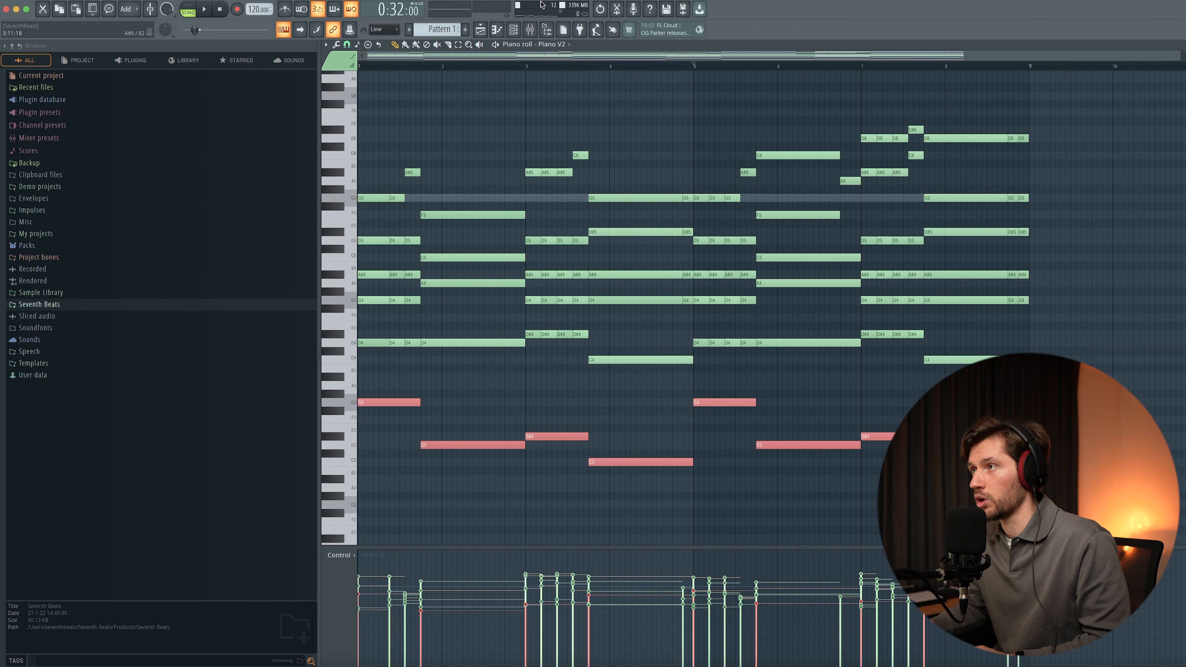
click(513, 29)
click(562, 362)
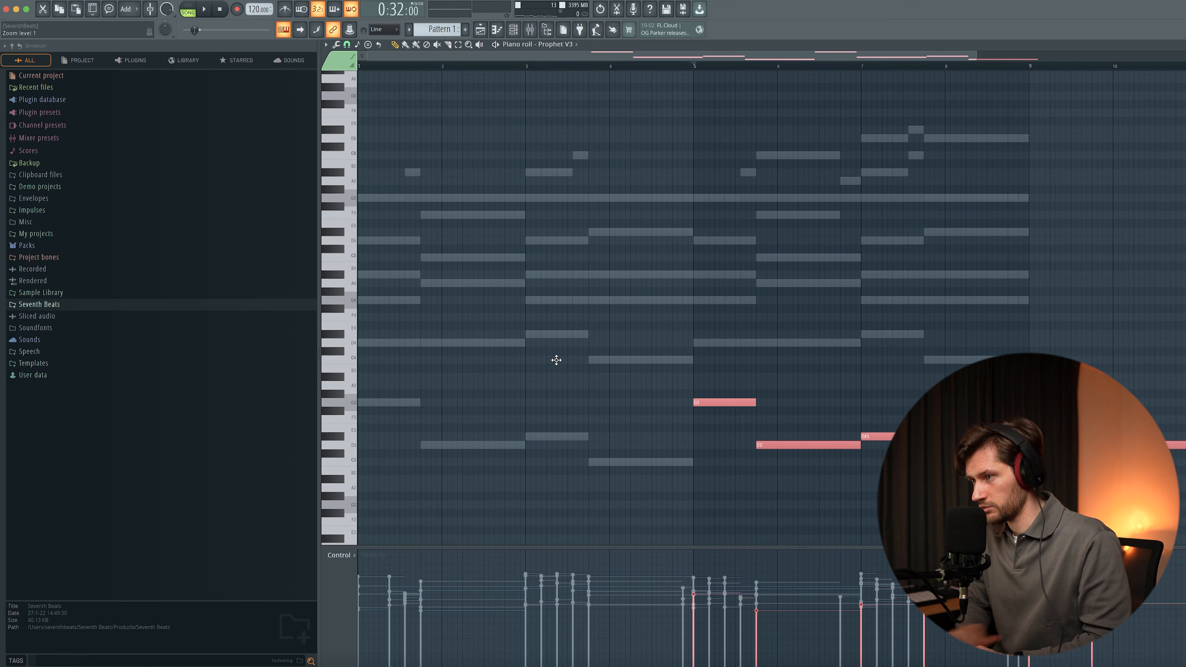
drag(706, 411, 335, 297)
click(342, 404)
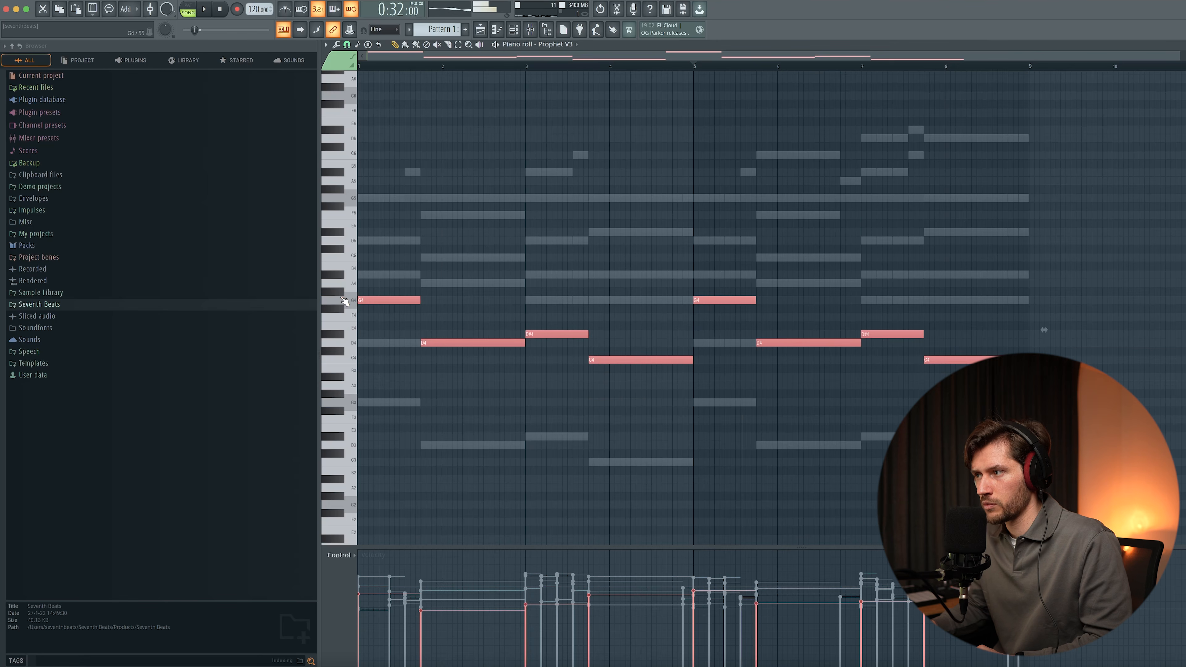
click(534, 294)
- Play the pattern with the new bass line and mute the Prophet-5 V channel
key(space)
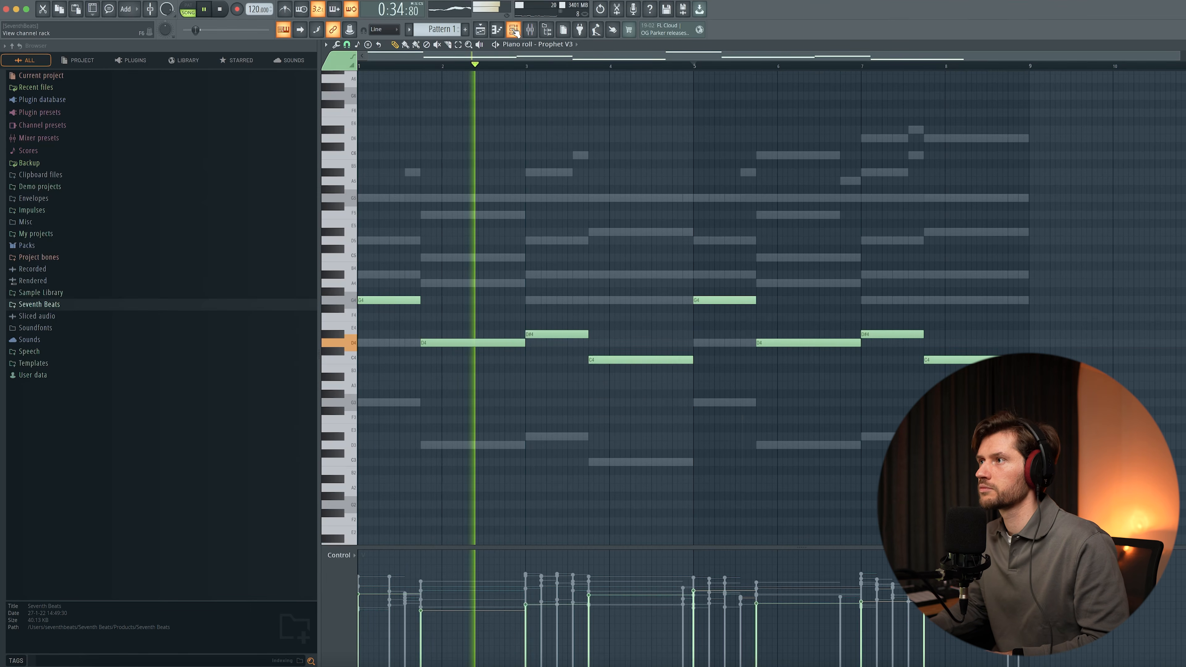
key(F6)
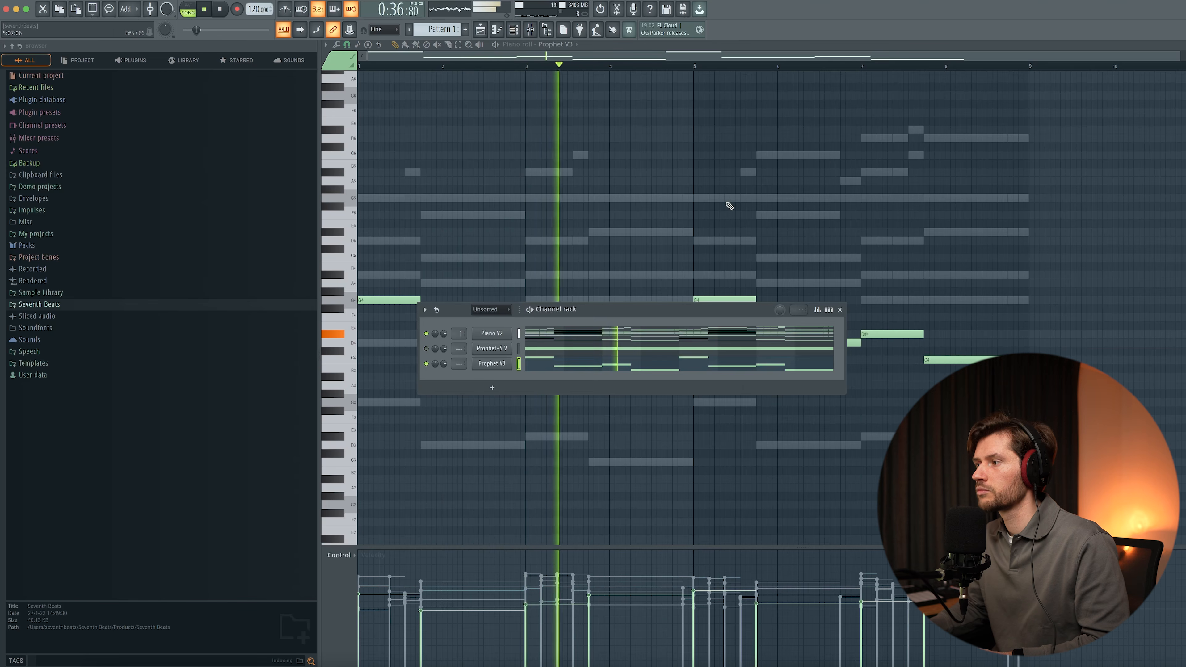
key(F6)
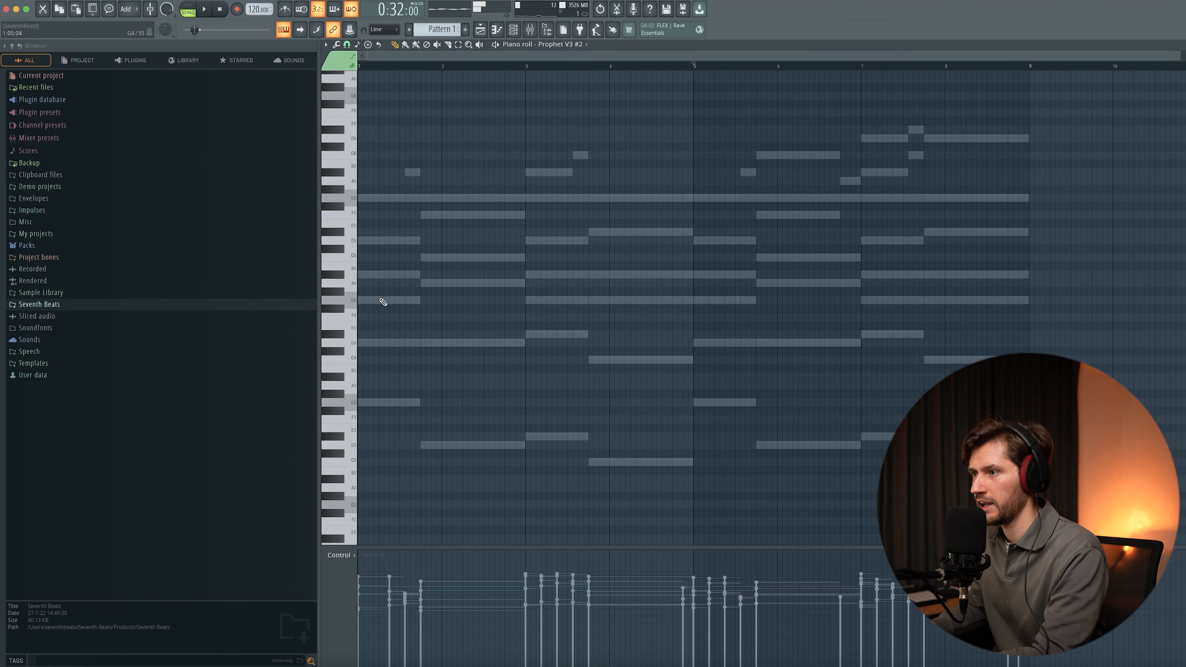
- Draw a G5 note spanning all eight bars for the Prophet V3 #2 channel
click(383, 302)
drag(393, 300, 340, 322)
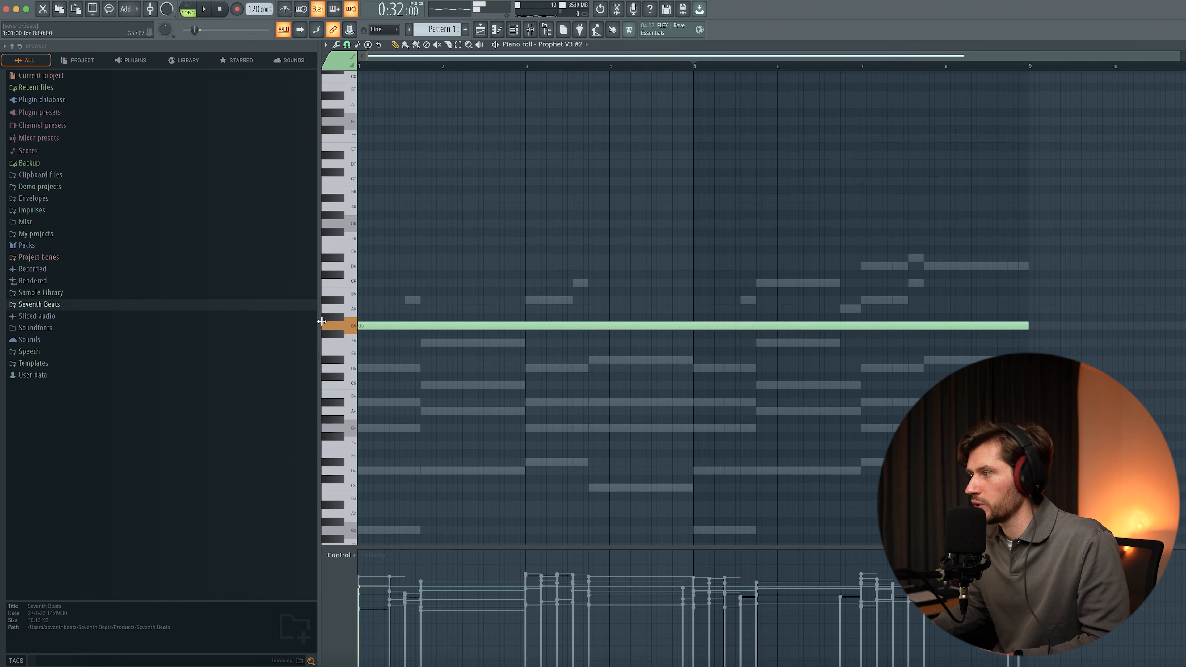
scroll(421, 320, down, 2)
- Play the pattern and adjust the Prophet V3 #2 channel volume to 40% in the channel rack
key(space)
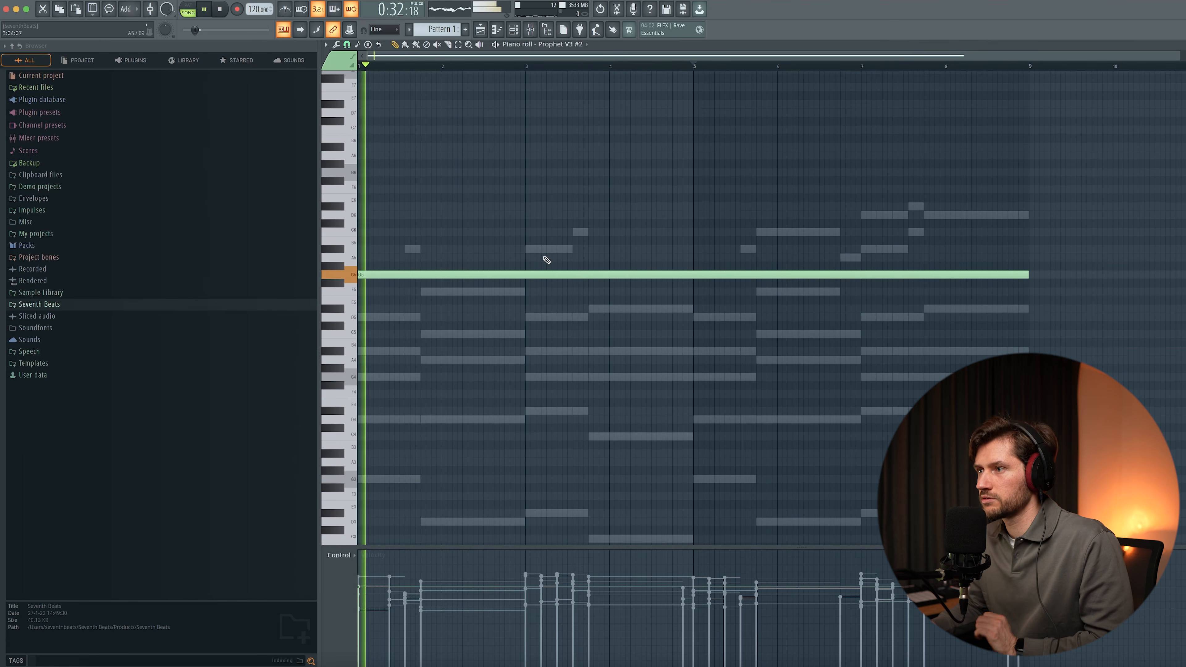
click(514, 29)
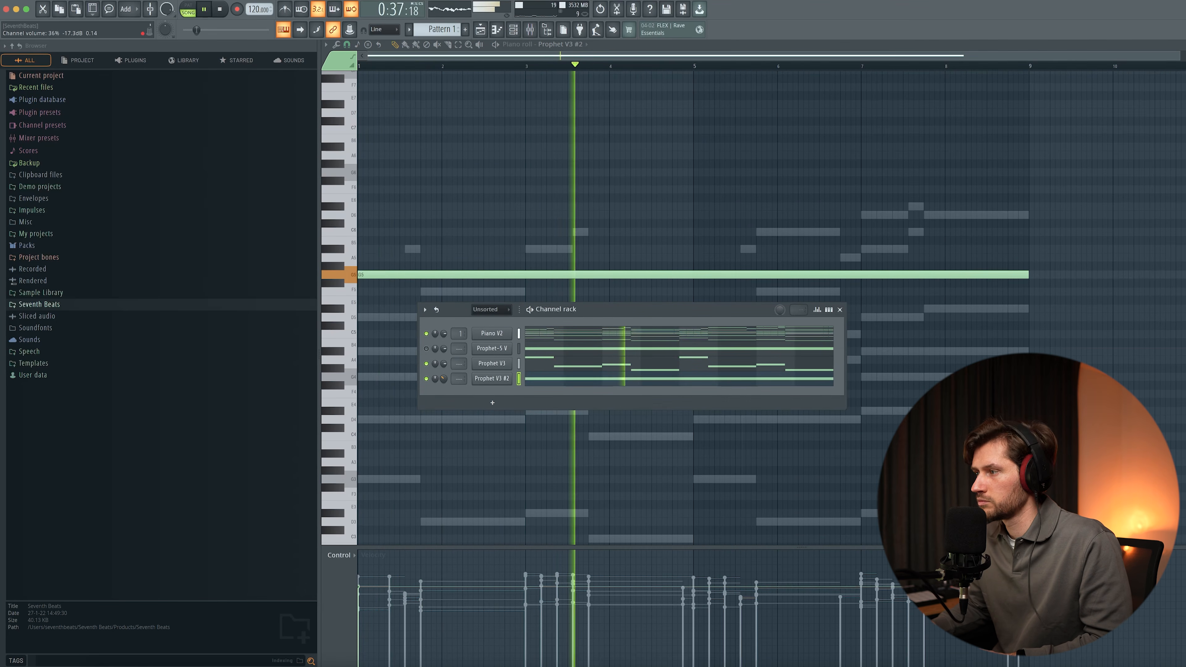
drag(445, 377, 444, 377)
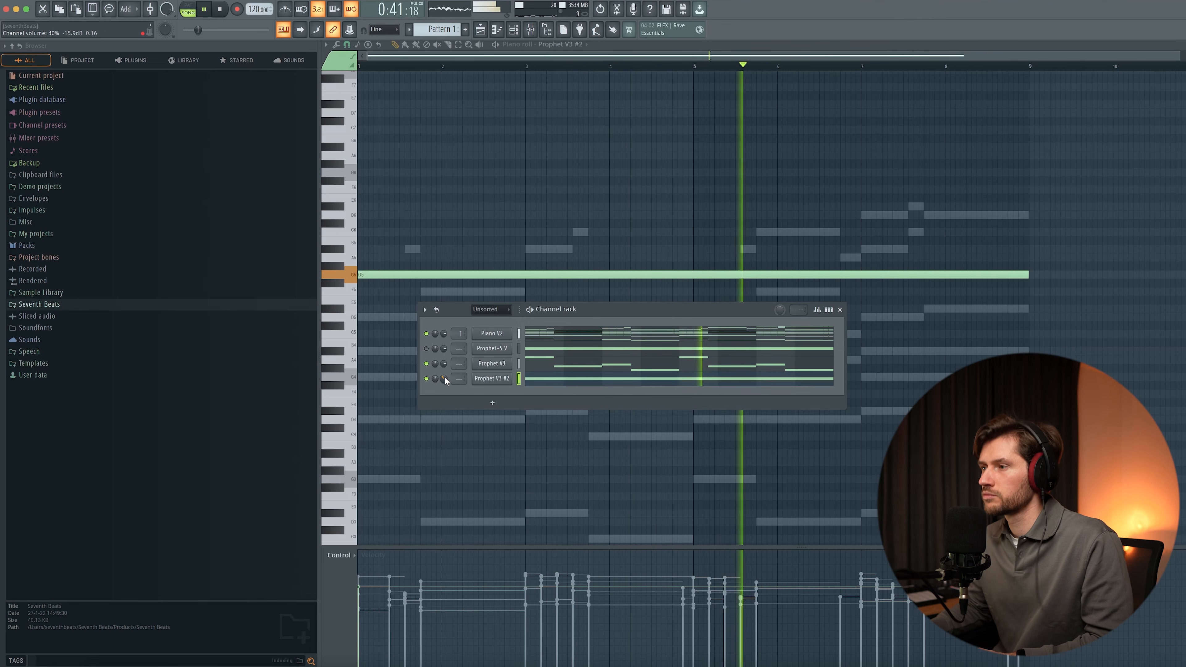
key(space)
- Rename the Prophet V3 channel Bass, Prophet V3 #2 Pad, Prophet-5 V Arp and the piano channel Piano
right_click(506, 360)
click(530, 383)
text(Bass)
key(Return)
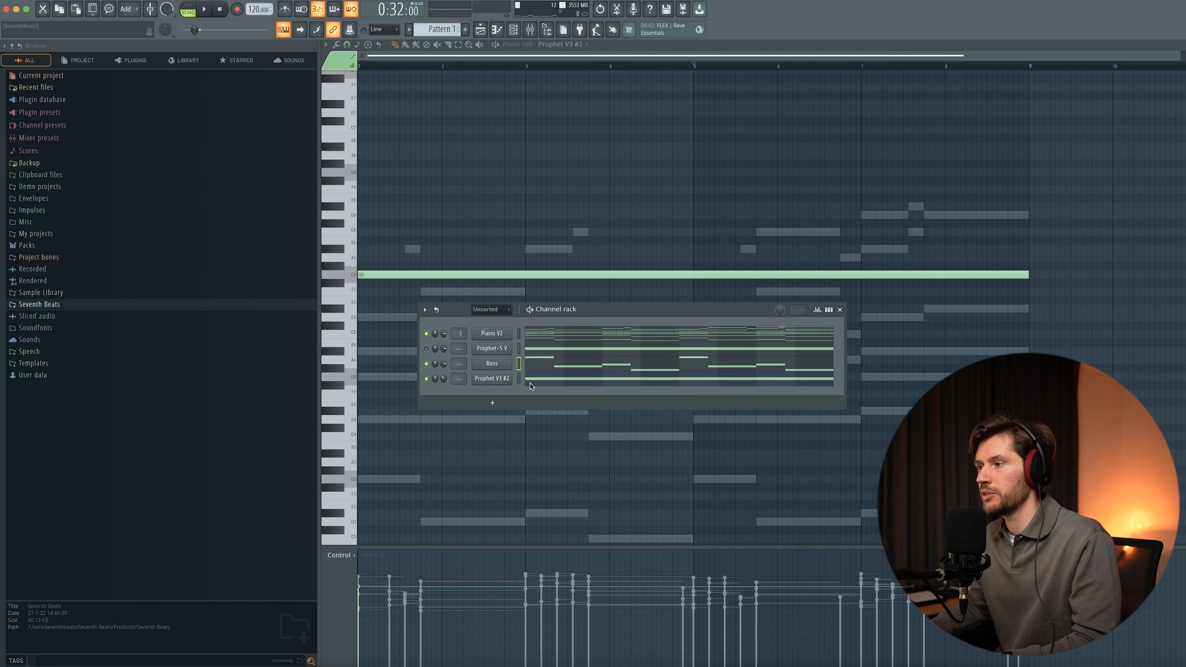
right_click(507, 379)
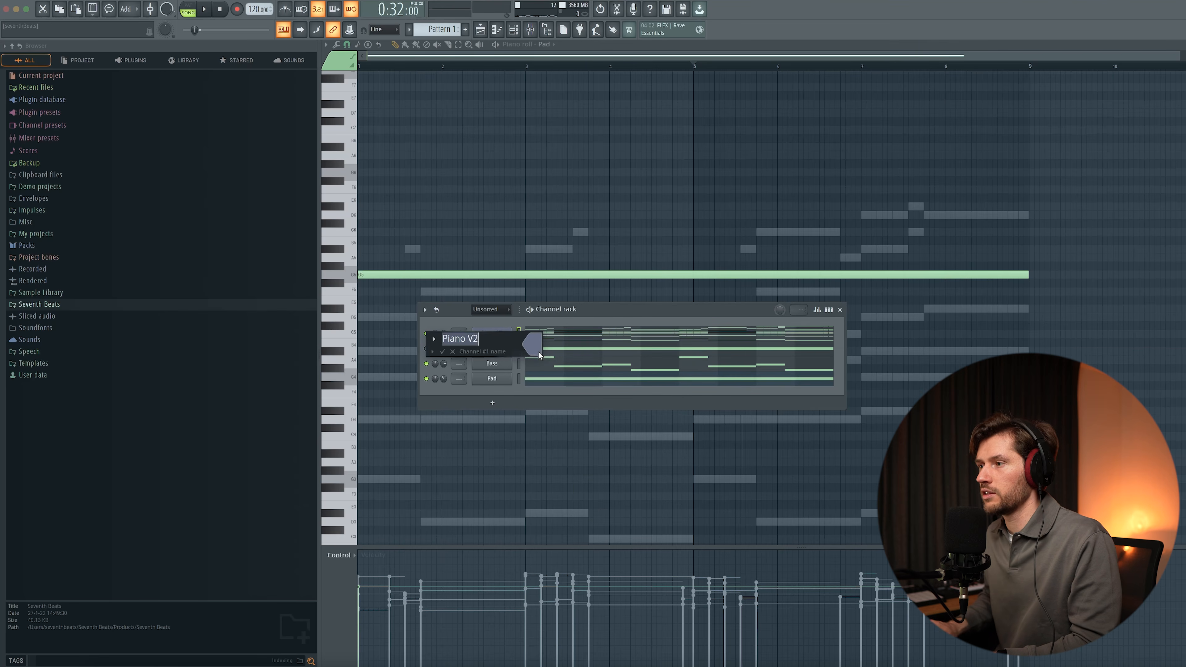
key(Return)
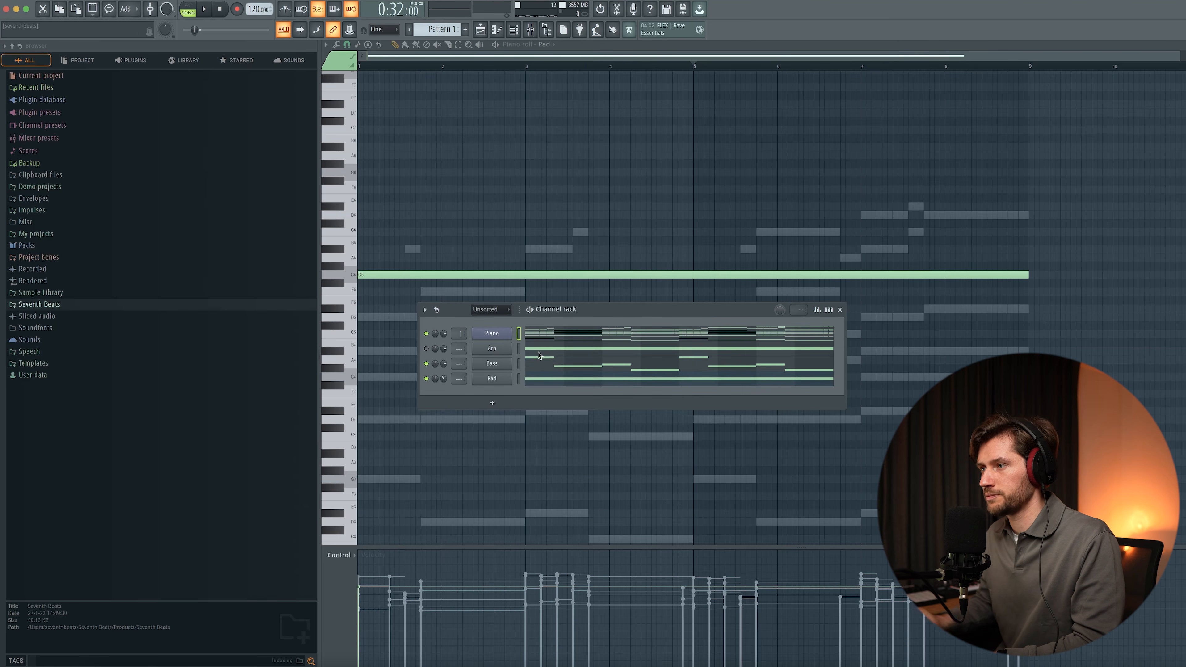
- Route the Piano, Arp, Bass and Pad channels to mixer tracks 20 to 23
click(530, 29)
click(584, 158)
right_click(585, 158)
click(607, 216)
- Play the pattern and lower the Bass and Pad mixer track volumes, setting Pad lower than Bass
key(space)
click(604, 160)
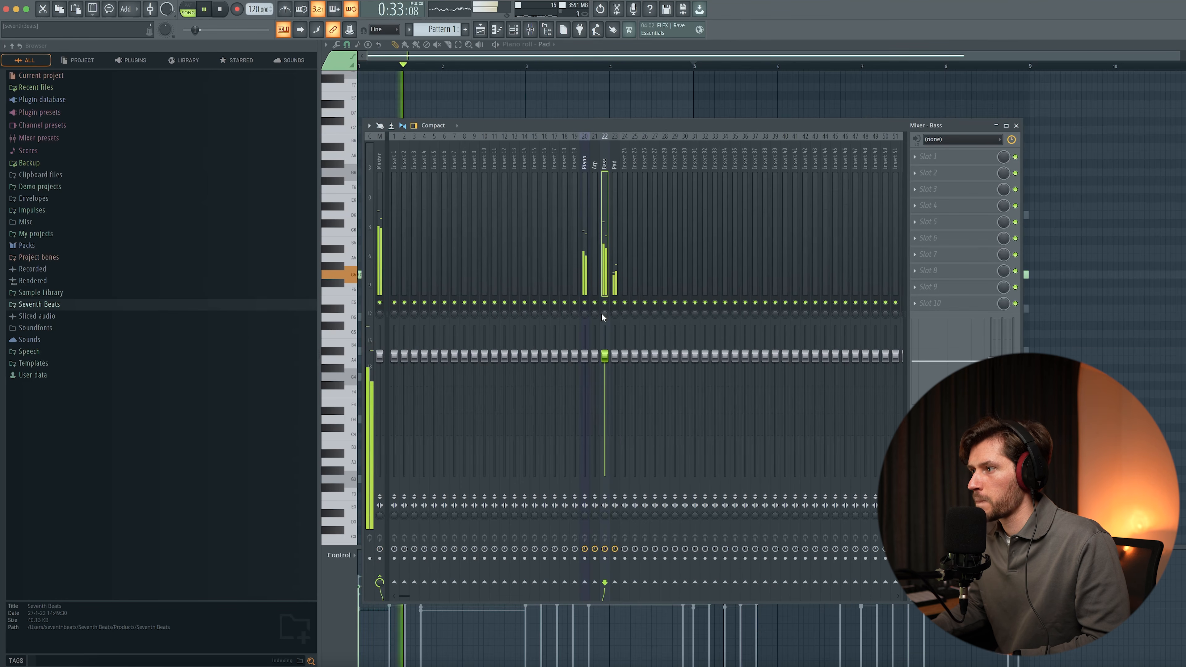
drag(605, 356, 615, 382)
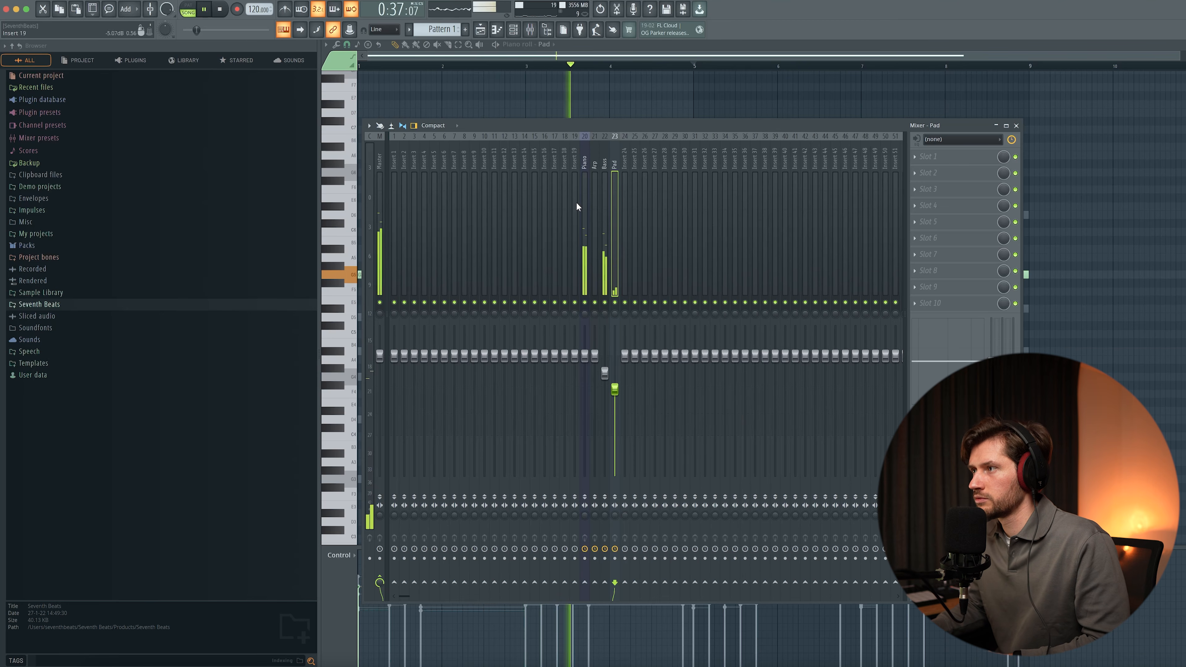
click(595, 355)
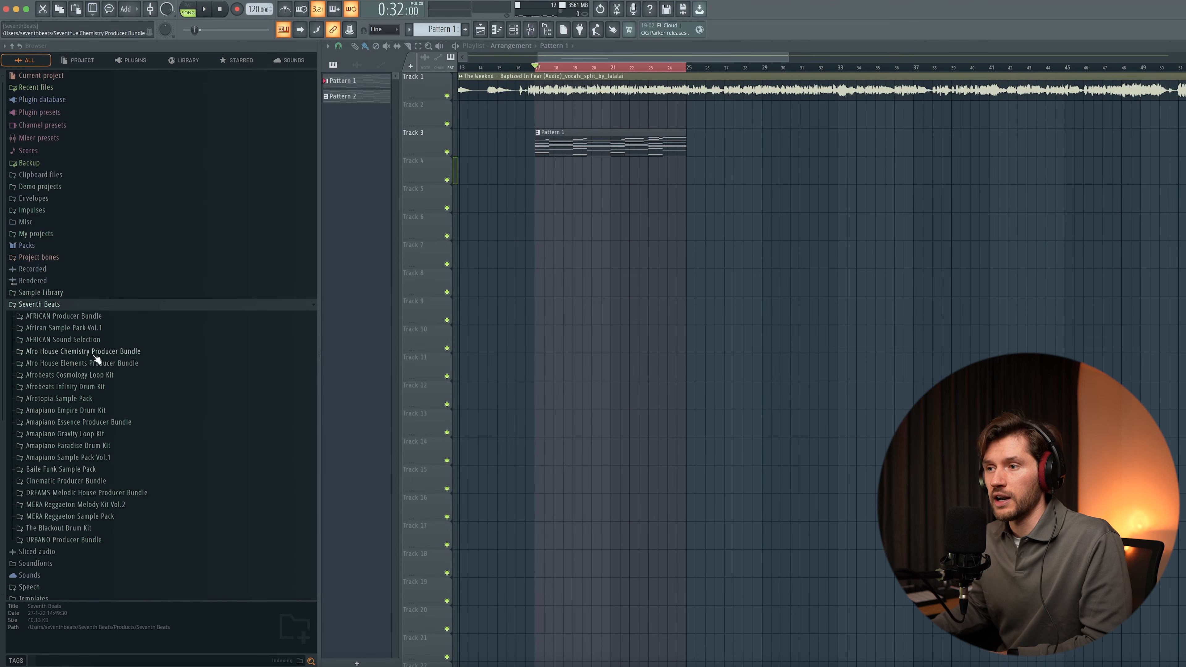
- Load Kick 19 from the Afro House Elements Producer Bundle one-shots as a new channel and open its piano roll
click(97, 367)
click(68, 439)
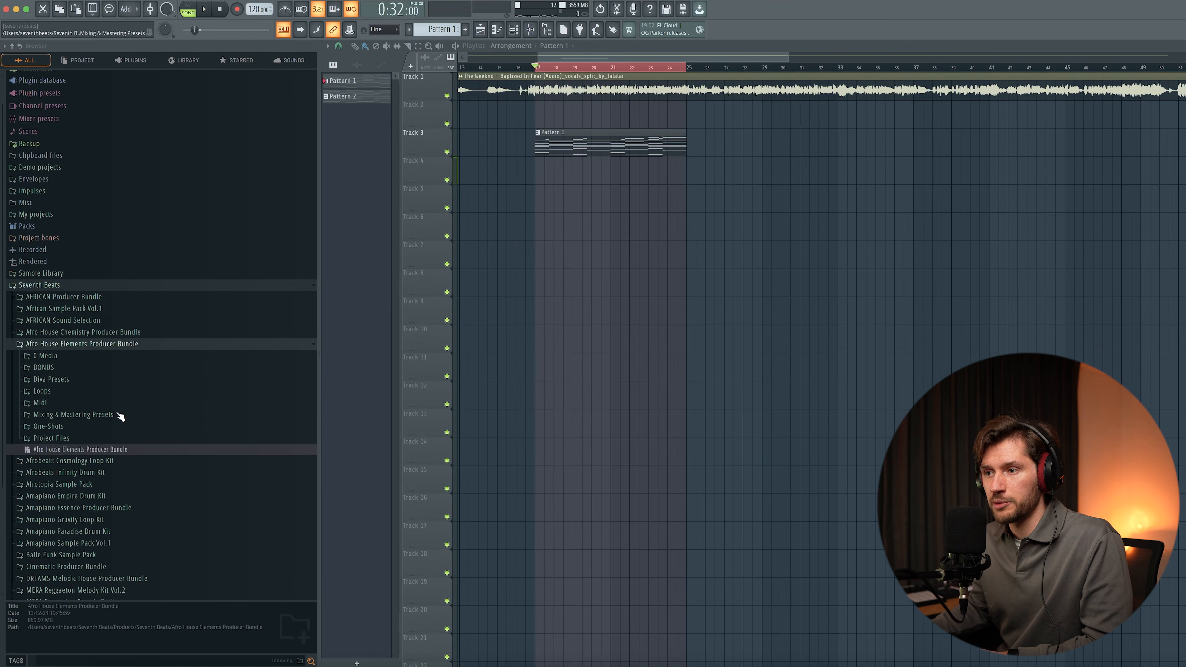
click(49, 423)
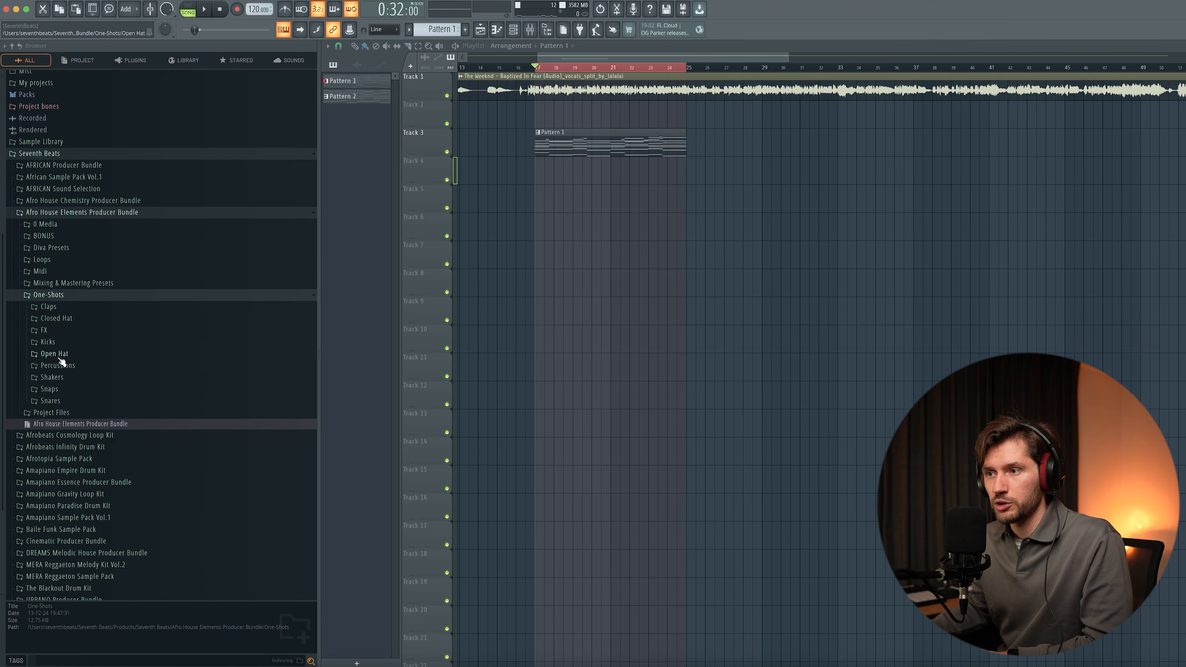
click(60, 343)
click(513, 32)
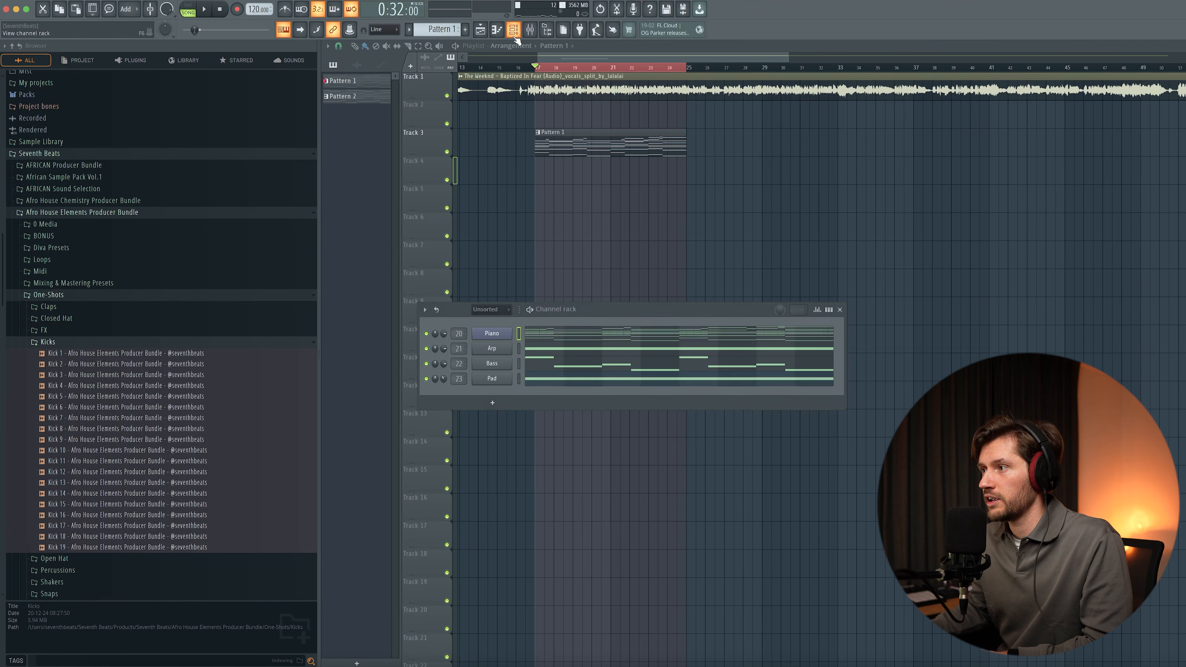
drag(132, 525, 106, 551)
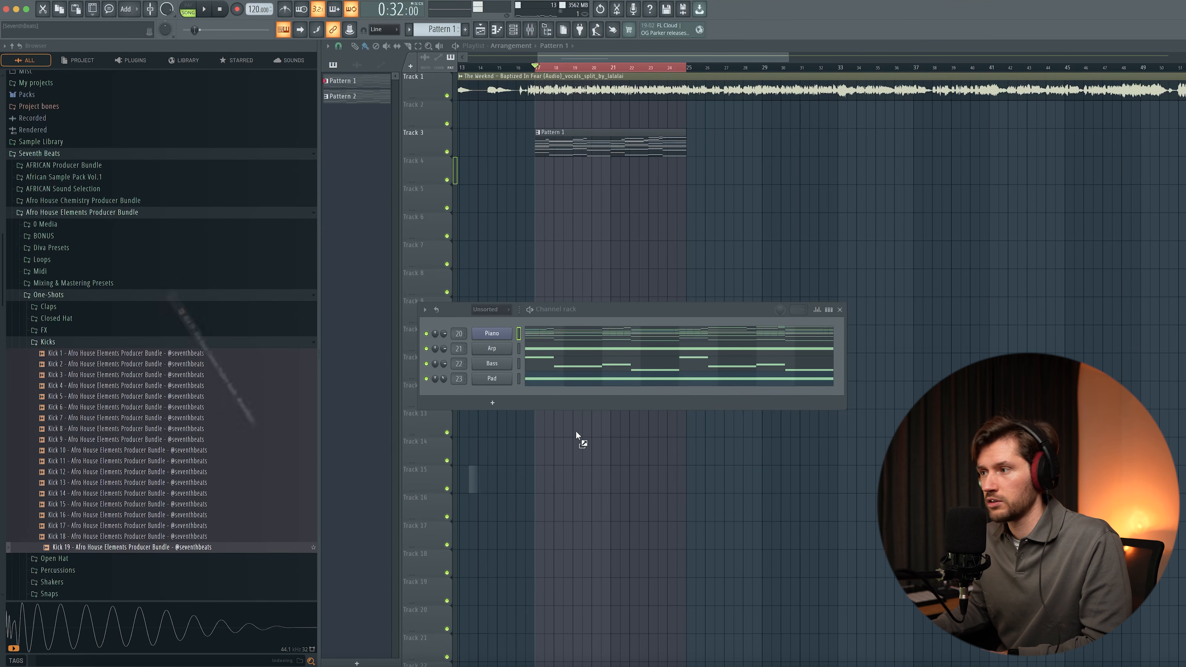
drag(499, 407, 542, 397)
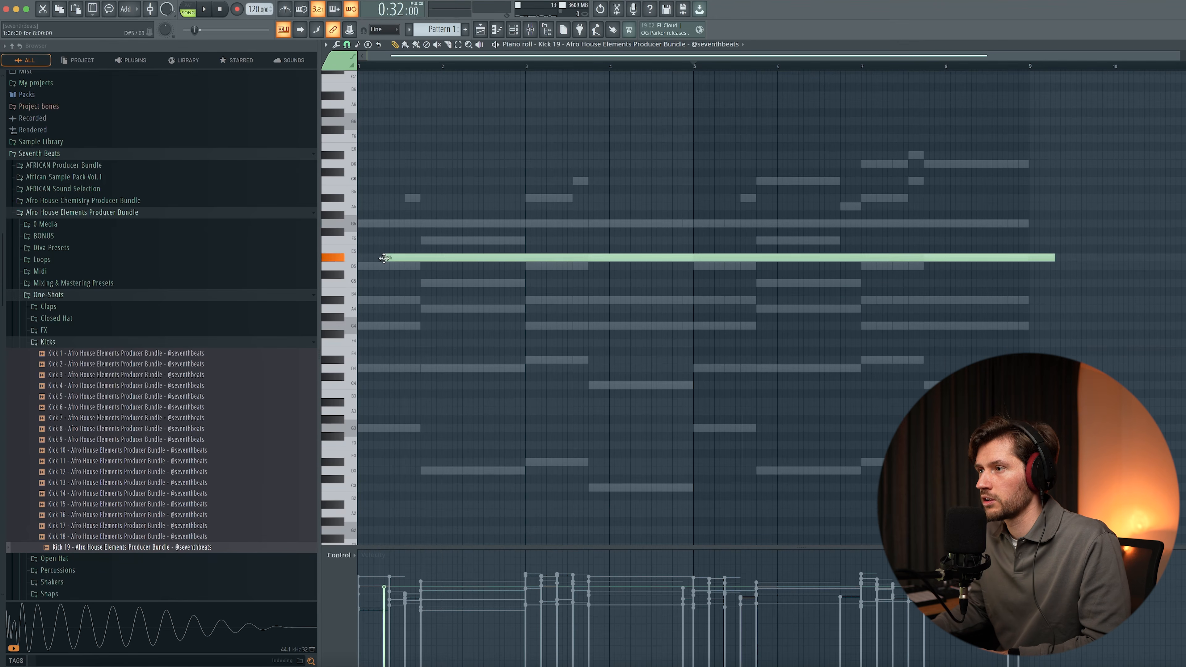
- Place a half-beat C5 kick note at the start of bar 1 and duplicate it on every beat across eight bars
mouse_move(317, 281)
mouse_down()
mouse_move(314, 298)
mouse_move(312, 280)
mouse_up()
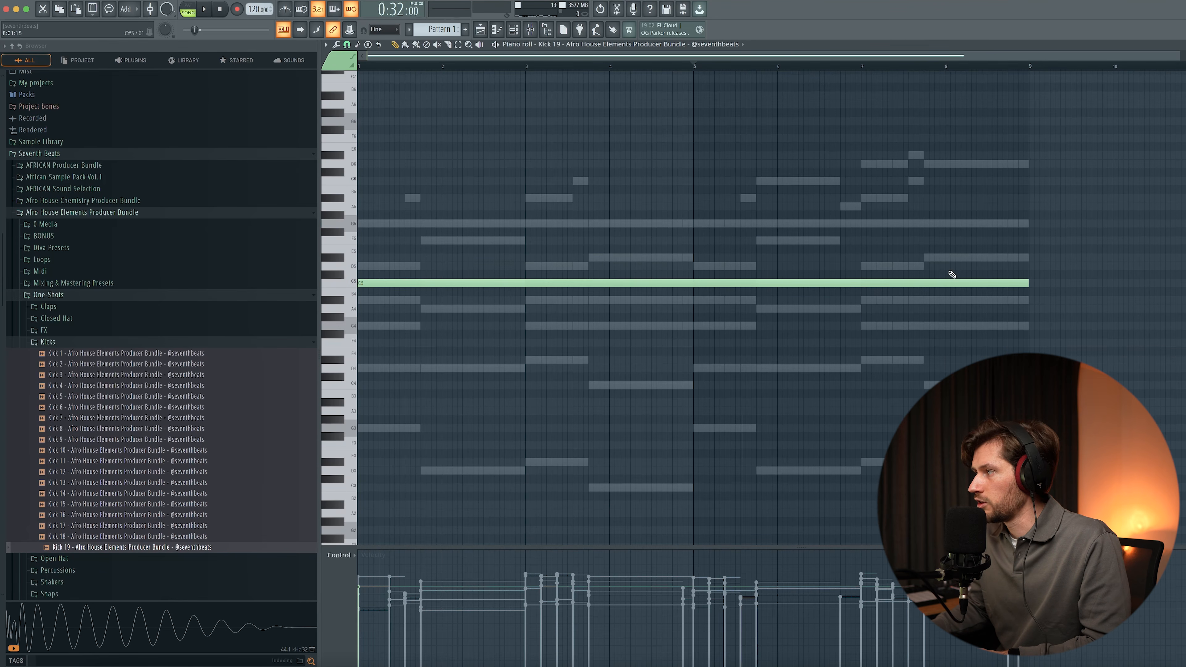
drag(1026, 282, 454, 295)
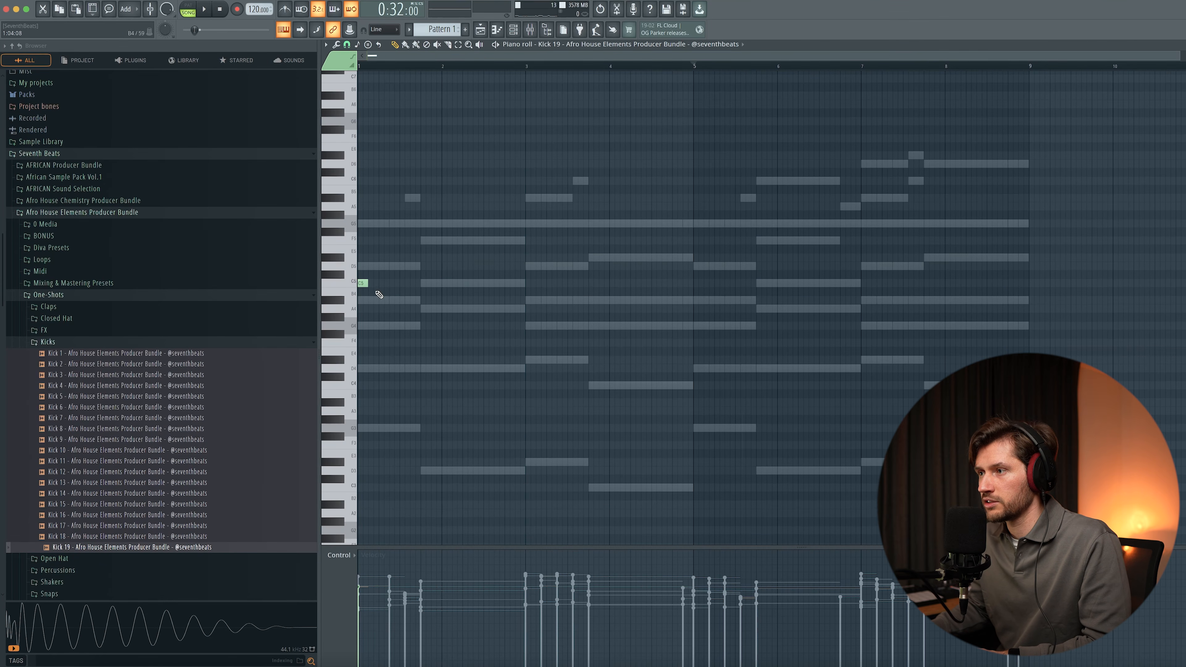
key(ctrl+b)
key(ctrl+b)
key(ctrl+b)
key(ctrl+b)
key(ctrl+b)
key(ctrl+b)
key(ctrl+b)
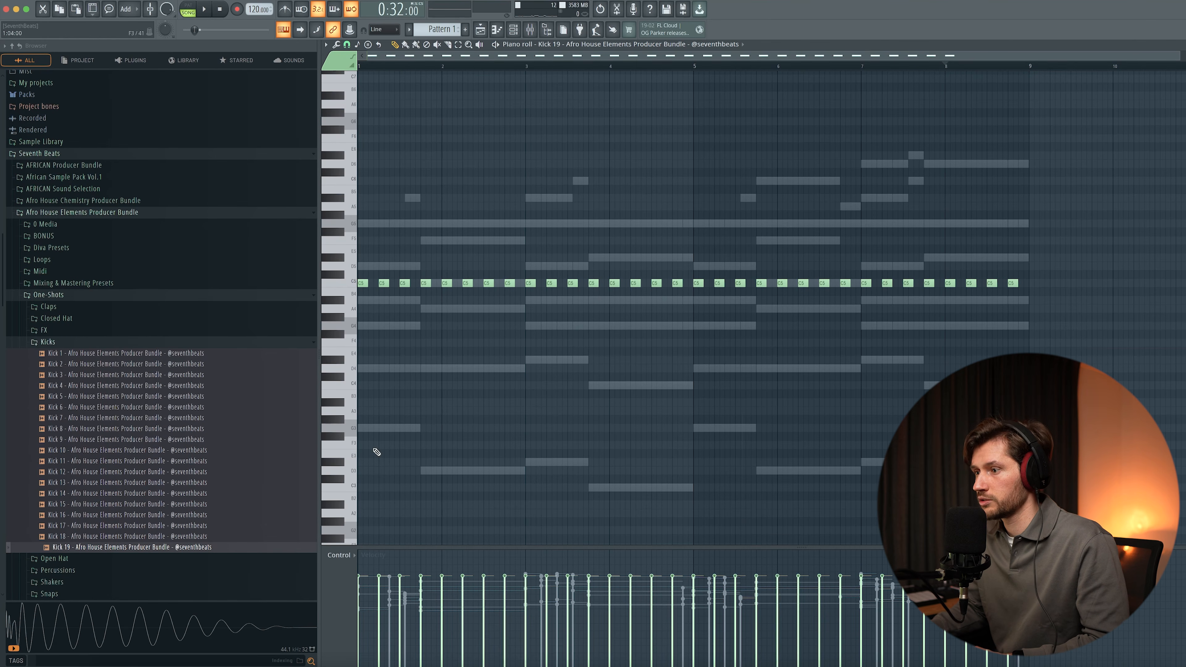
- Play the pattern with the kick and add Closed Hat 14 from the same bundle's one-shots as a new channel
key(space)
click(513, 30)
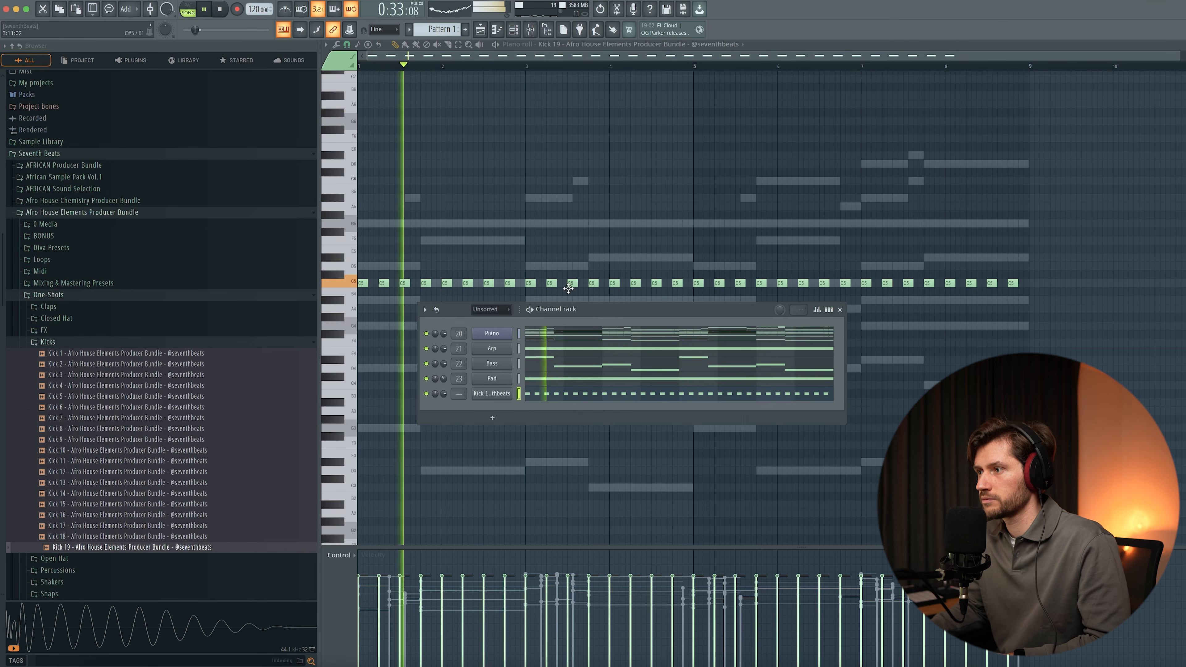
click(48, 341)
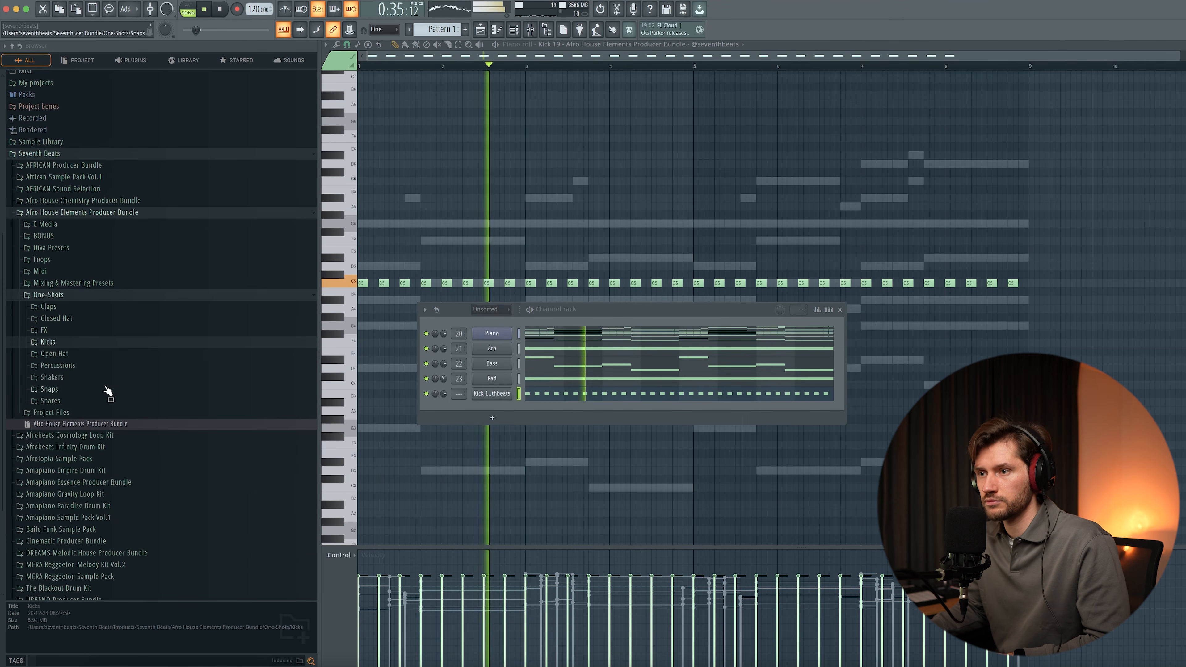
click(61, 318)
drag(93, 470, 507, 412)
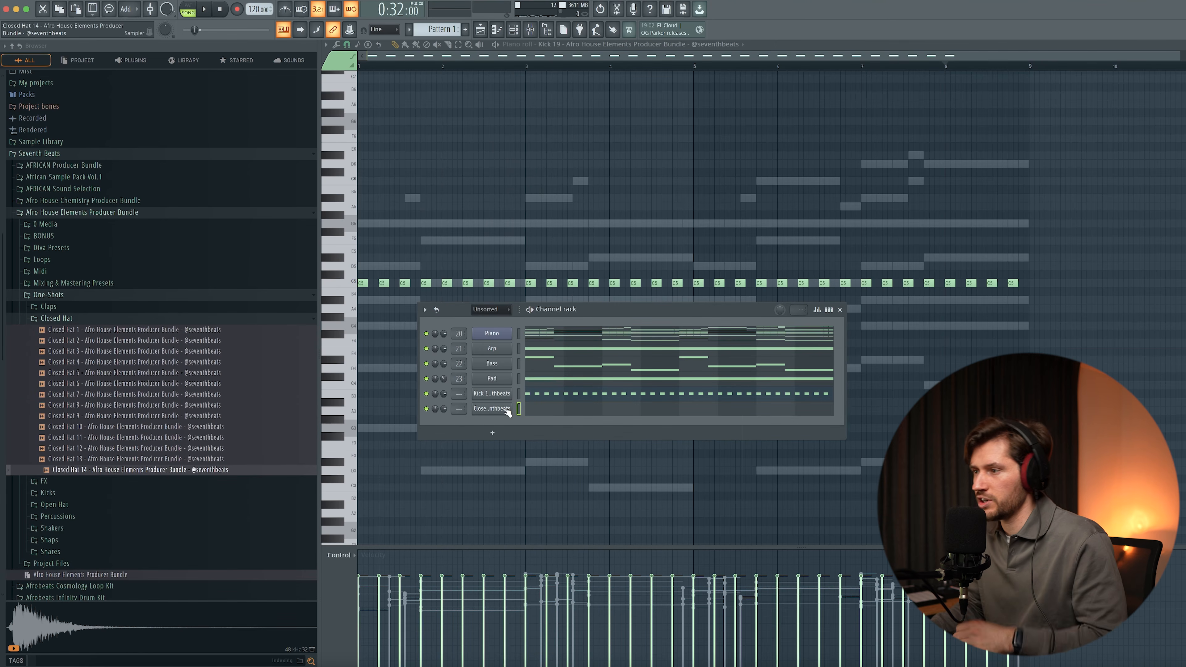
- Enter four sixteenth C5 closed hat notes with alternating velocities in the first beat and duplicate them to fill bar 1
key(F6)
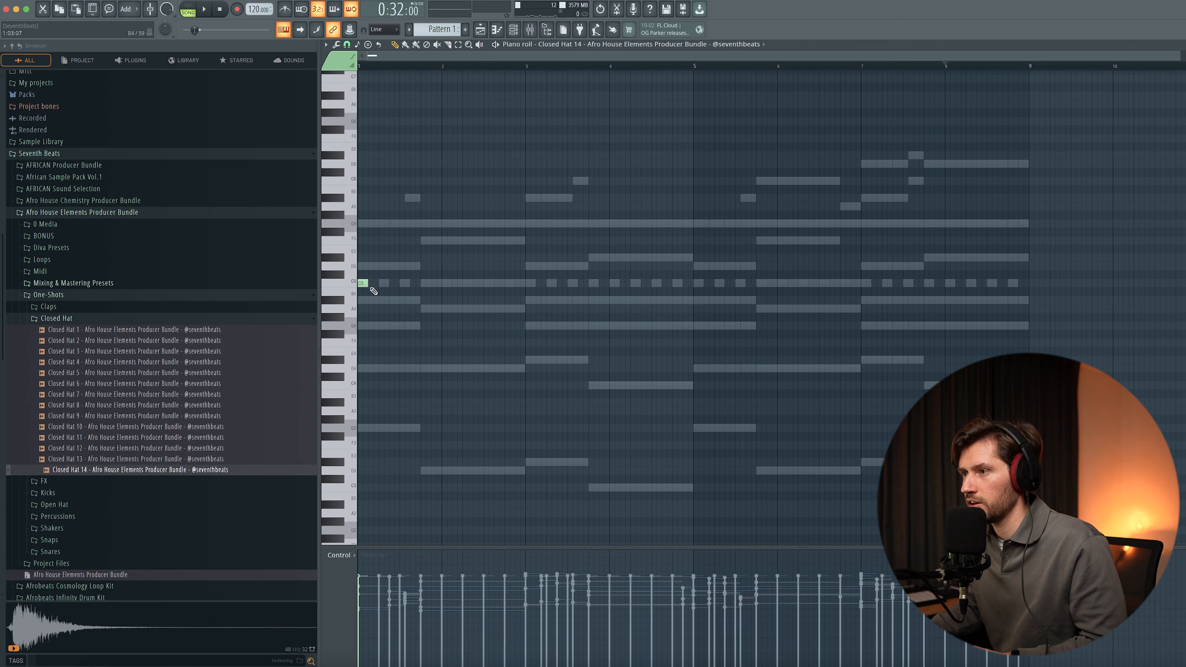
scroll(357, 280, up, 4)
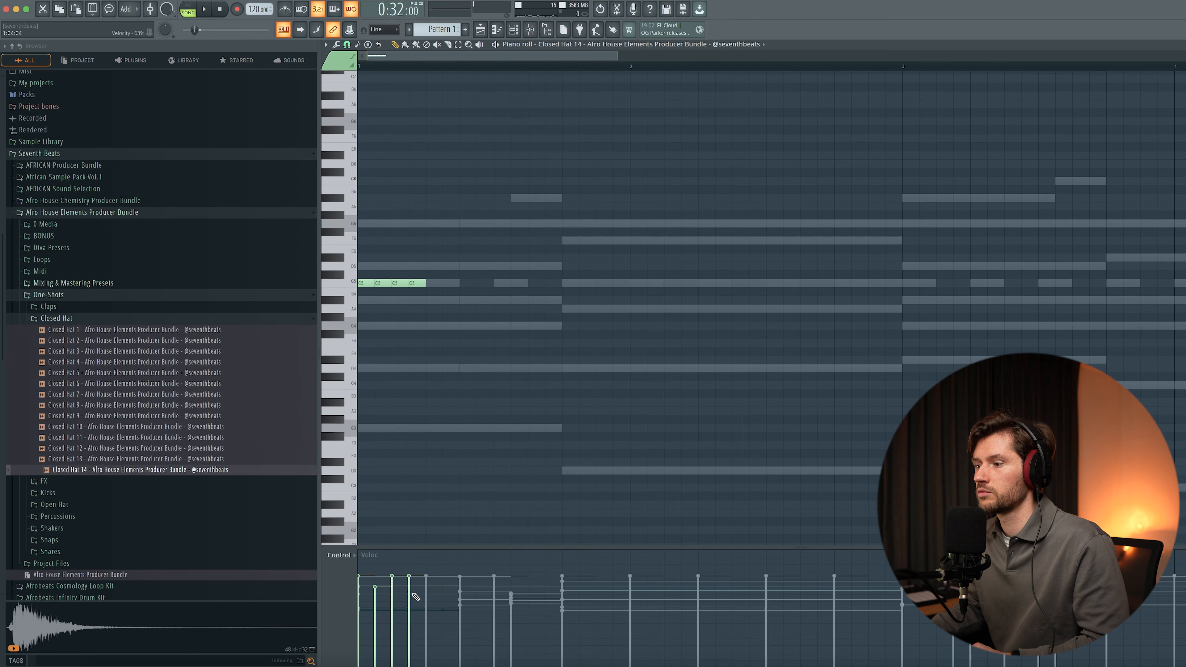
drag(425, 66, 358, 66)
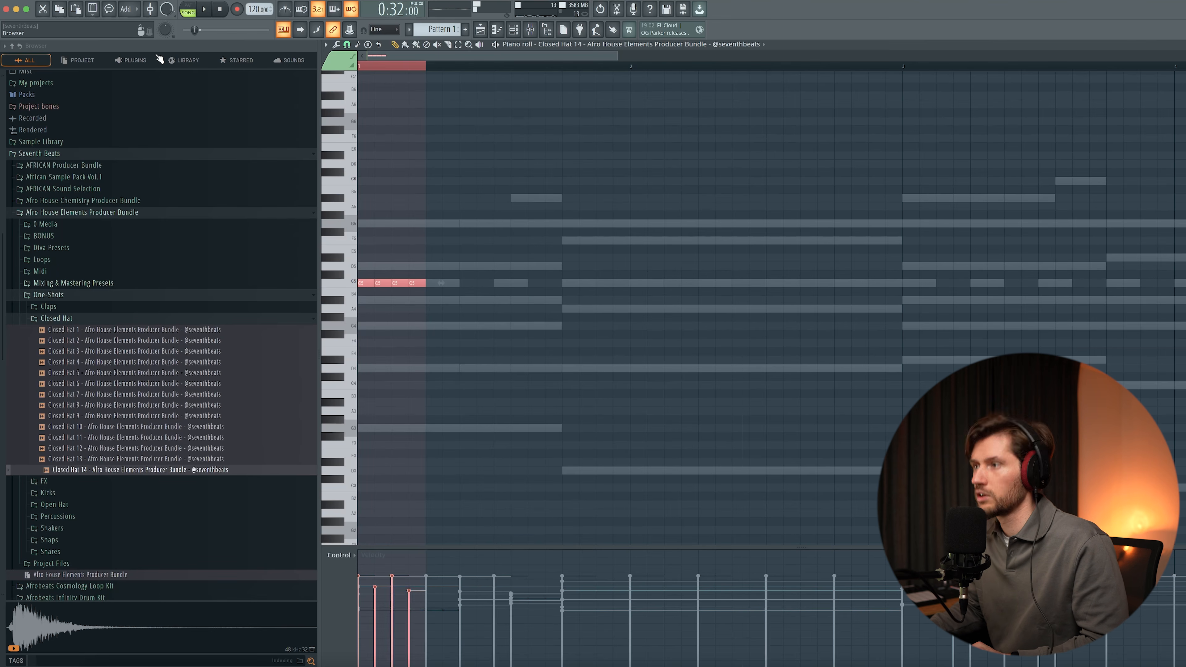
key(ctrl+b)
key(ctrl+b)
key(ctrl+b)
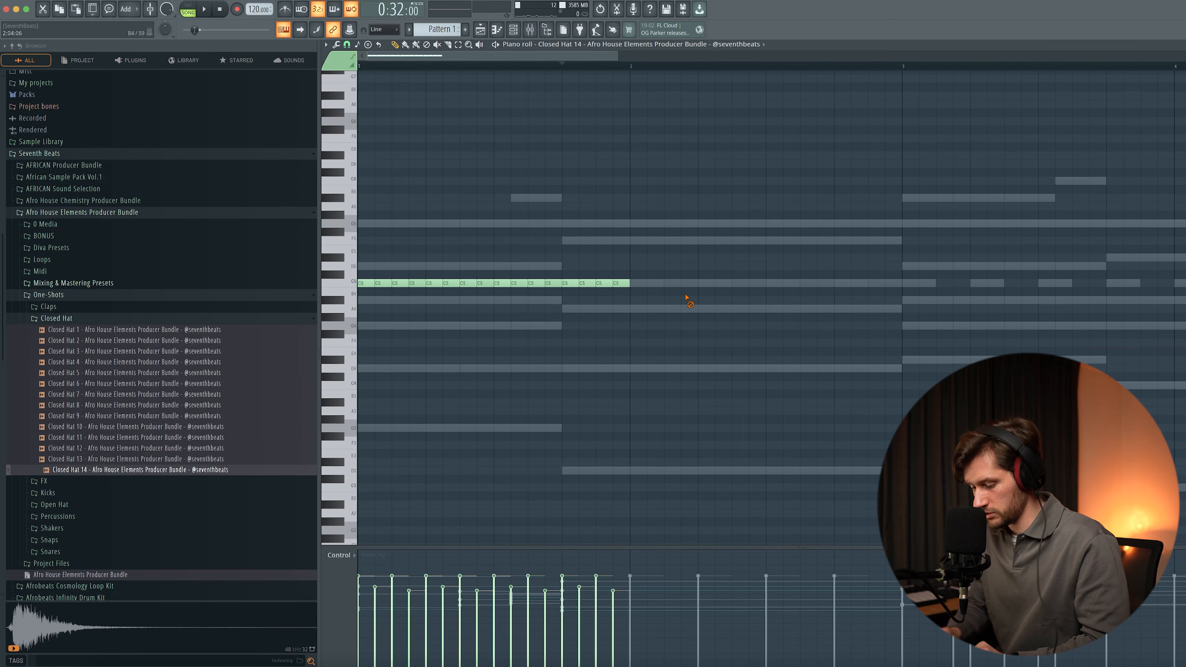
- Randomize the velocities of the closed hat notes in bar 1 with a level of -20%
key(alt+r)
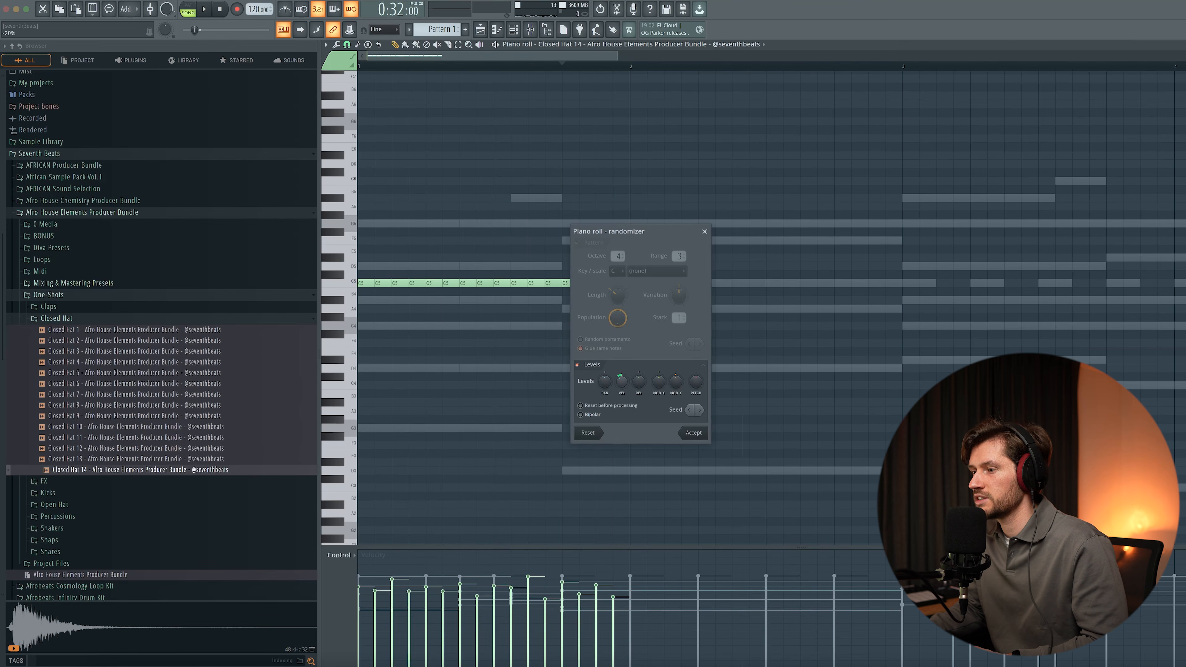
key(space)
click(694, 432)
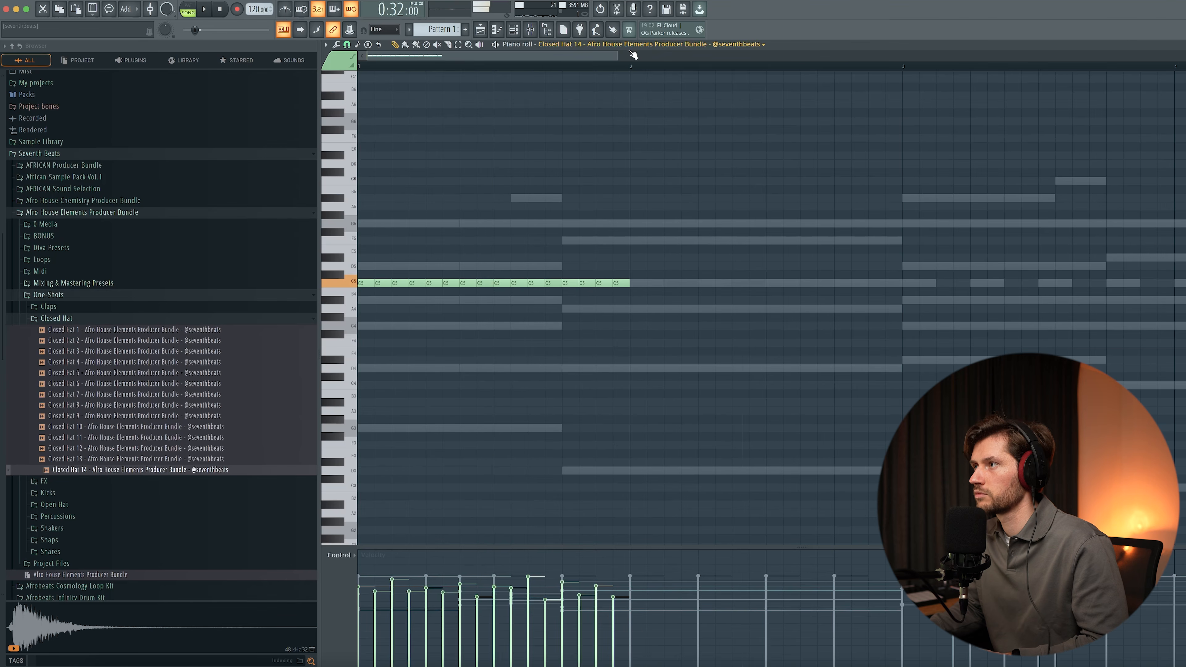
- Duplicate the first bar of closed hat notes to fill all eight bars, removing any excess
drag(618, 56, 1072, 56)
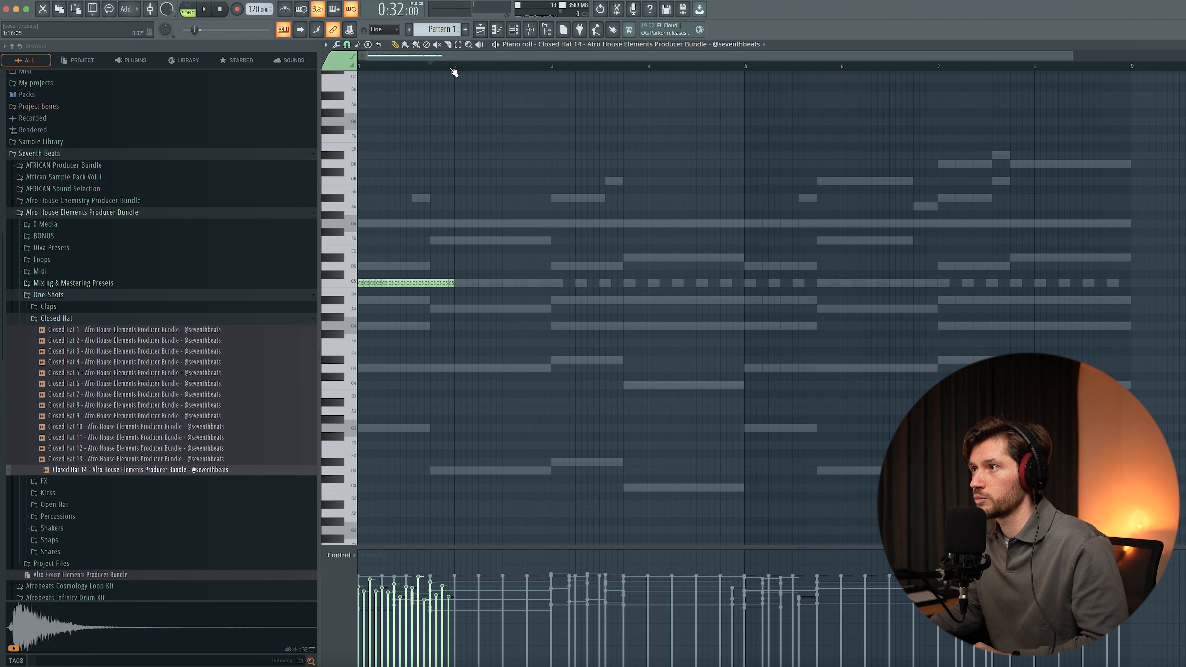
drag(454, 71, 2, 32)
key(ctrl+b)
key(ctrl+b)
key(ctrl+b)
key(ctrl+b)
key(ctrl+b)
key(ctrl+b)
key(ctrl+b)
key(ctrl+b)
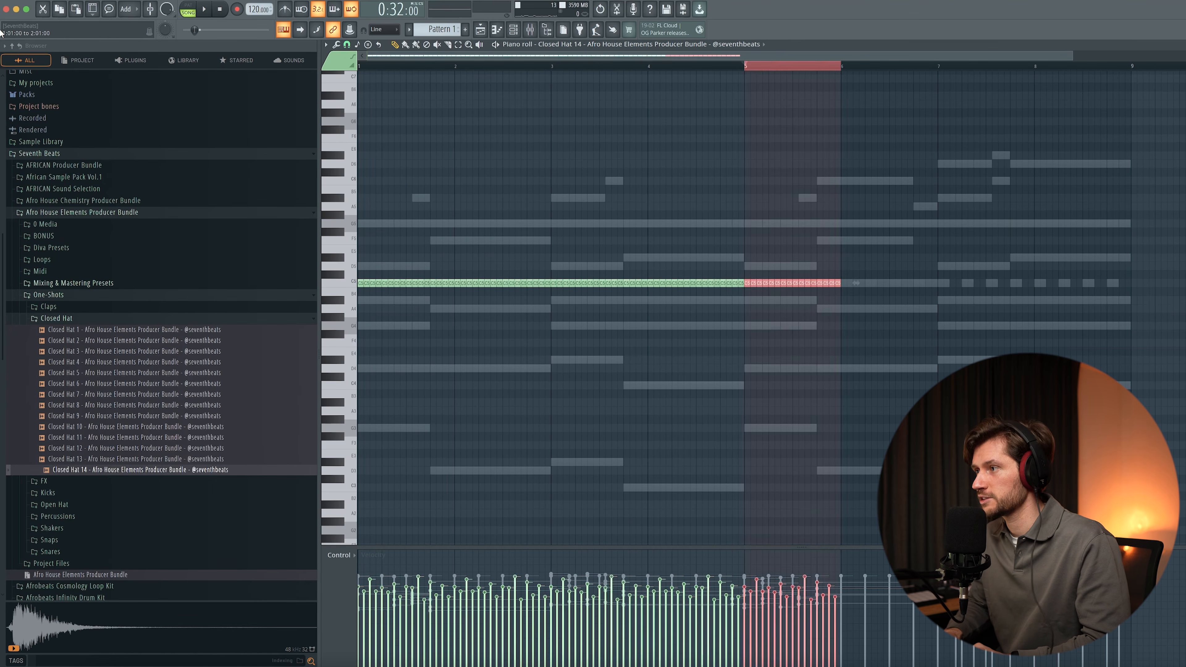
key(Delete)
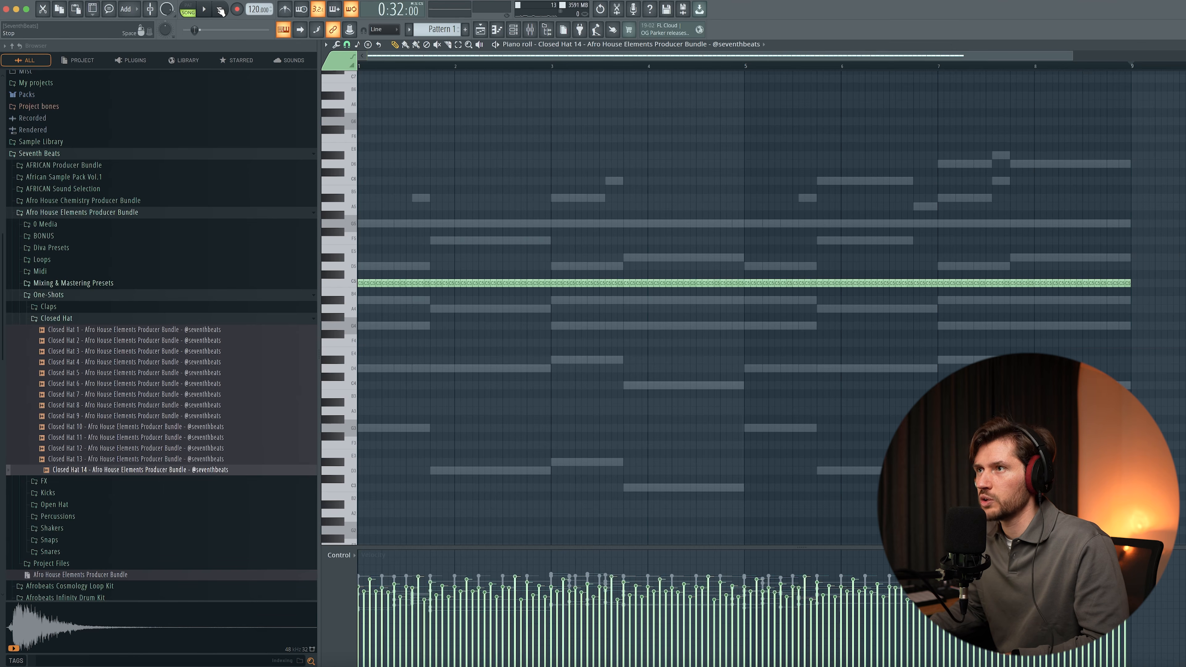
- Lower the velocities of all closed hat notes slightly and play the pattern
click(512, 30)
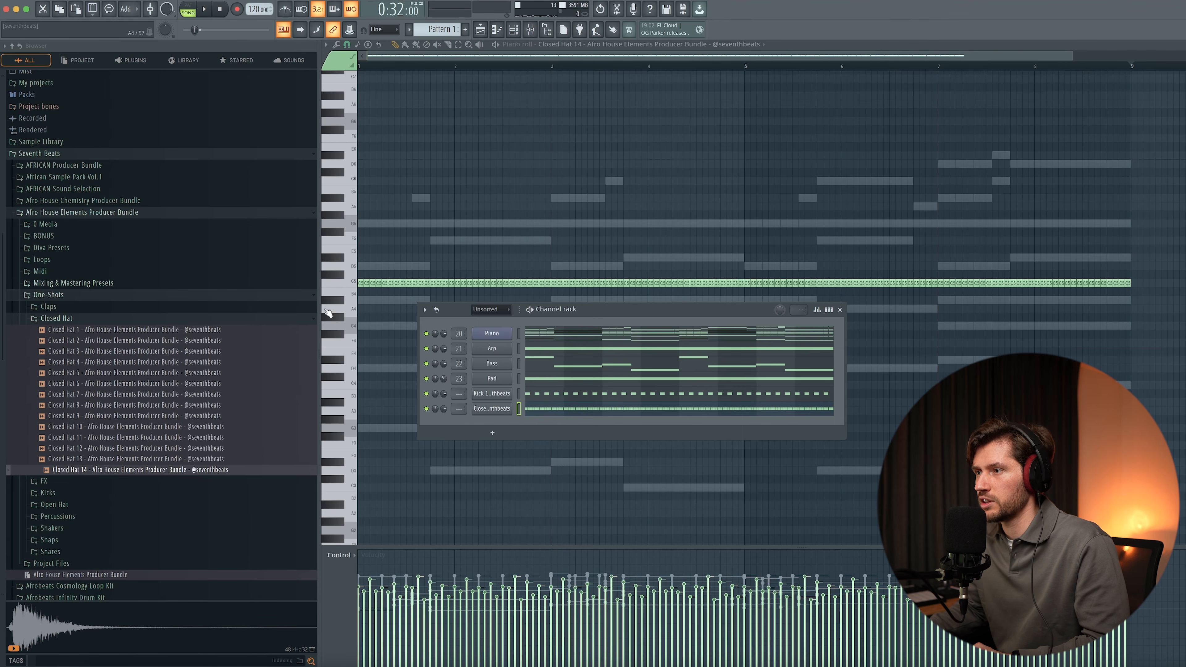
click(345, 298)
key(ctrl+a)
key(space)
key(ctrl+d)
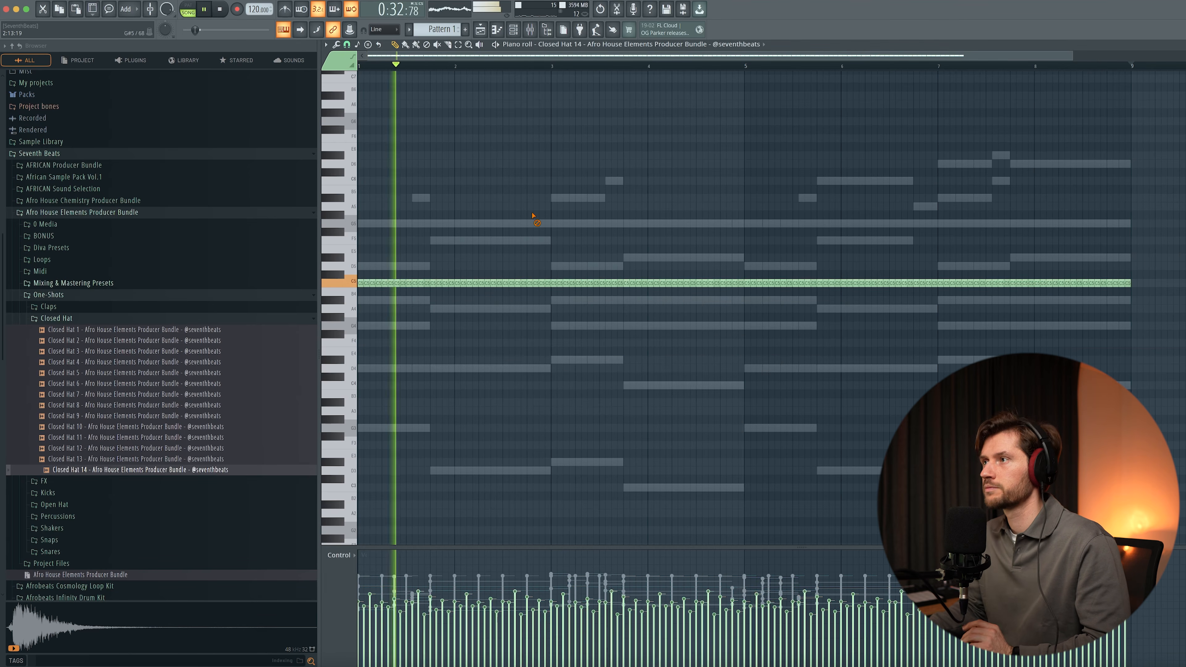
click(513, 31)
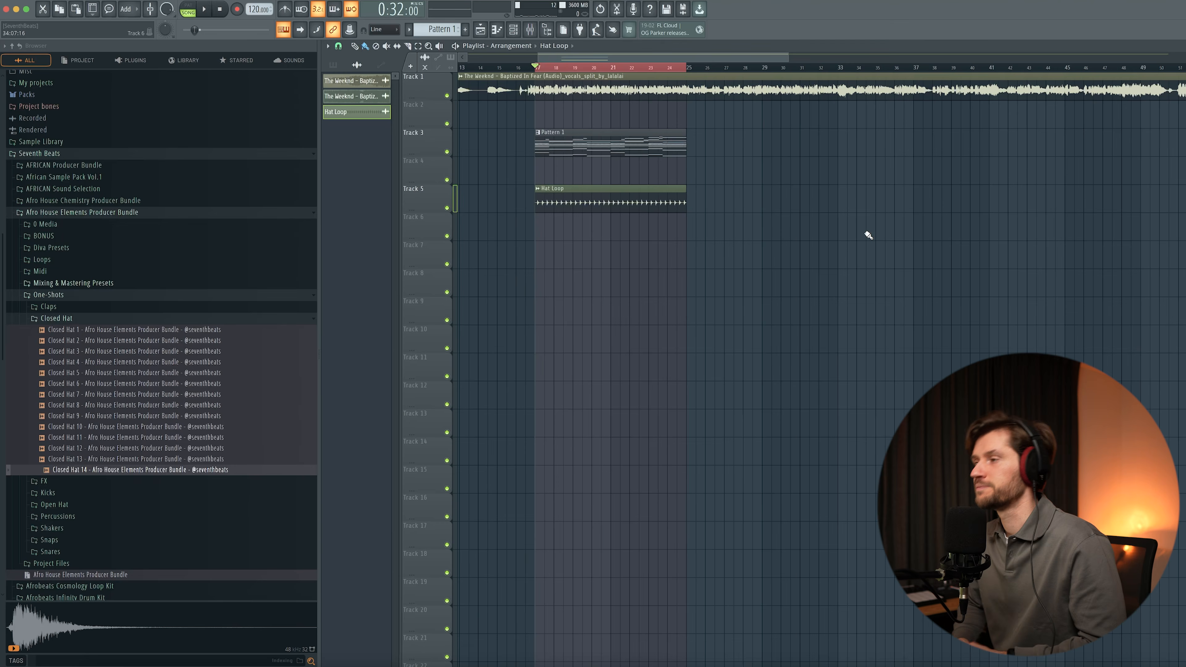
- Play the arrangement with the Hat Loop clip on Track 5 and show the Unsorted channels in the channel rack
key(space)
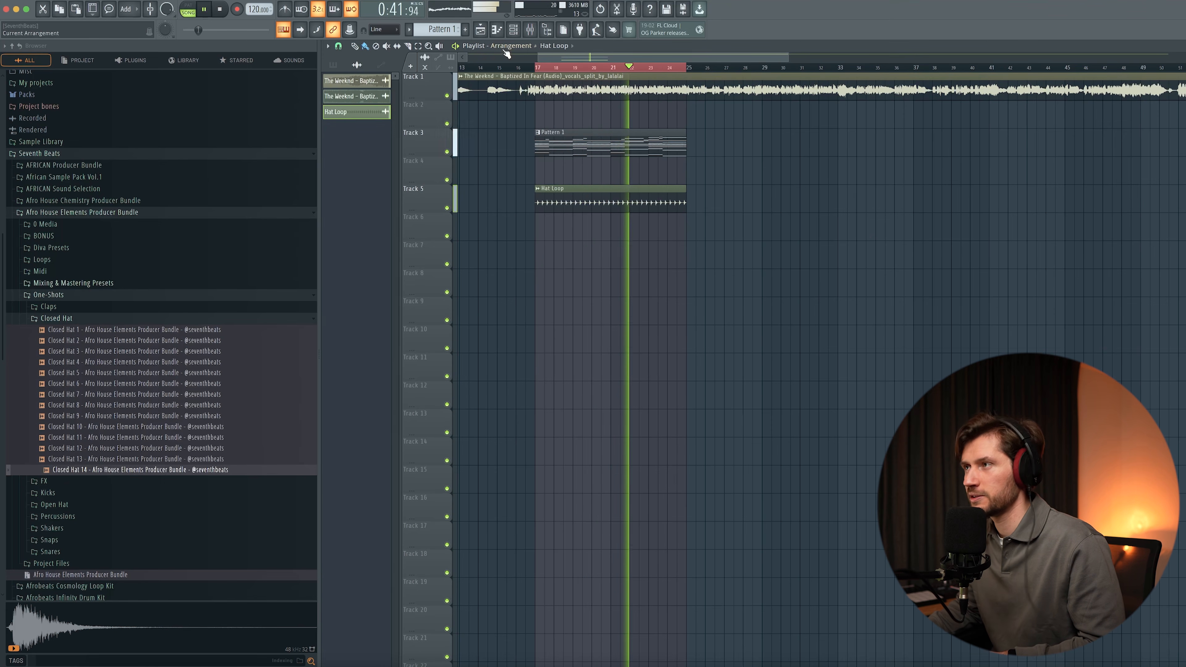
click(513, 34)
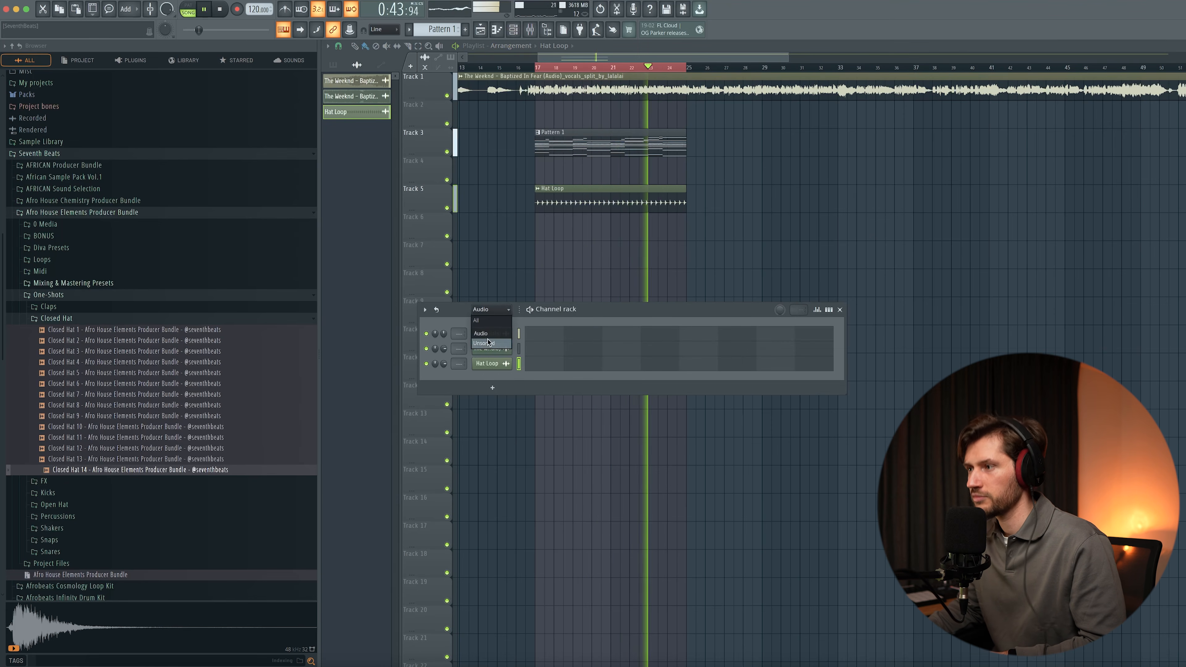
click(488, 343)
drag(586, 310, 629, 349)
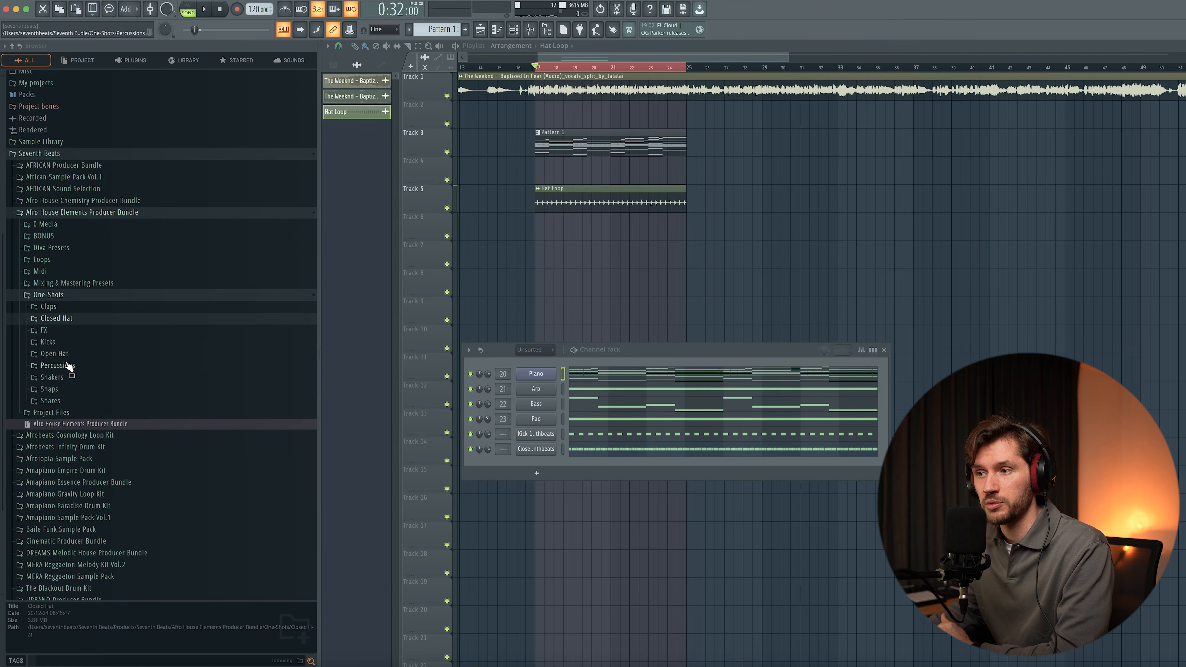
- Add the Percussion 30 one-shot from the Afro House Elements Producer Bundle's Percussions folder as a new channel
click(56, 365)
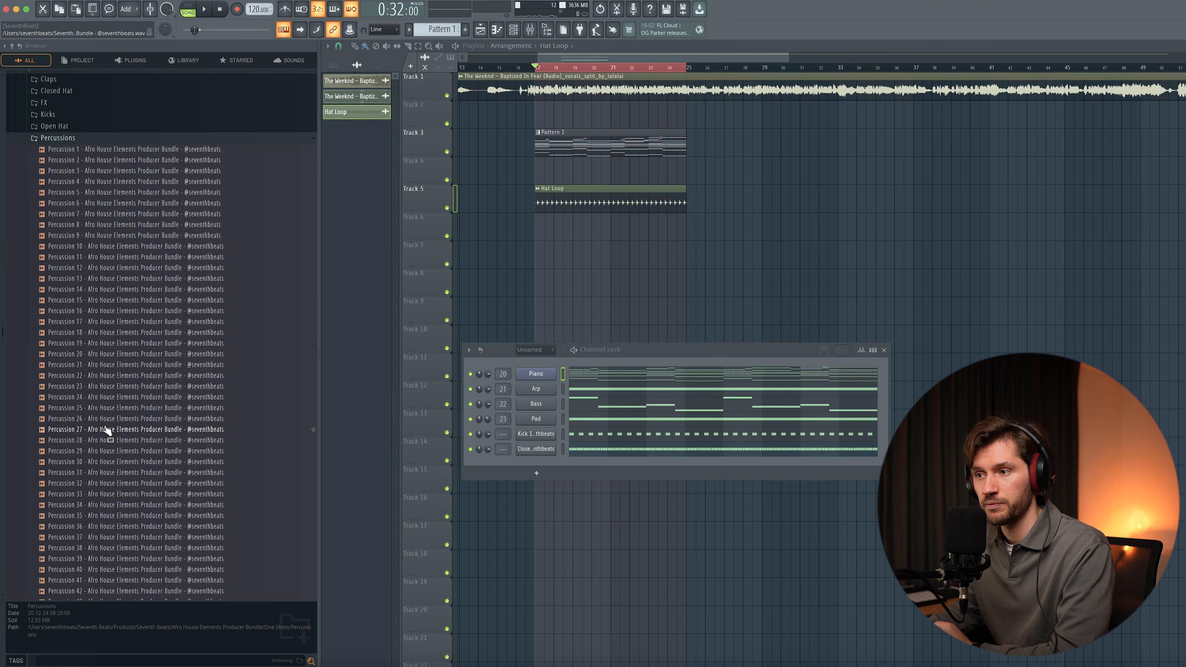
scroll(106, 433, down, 2)
click(102, 420)
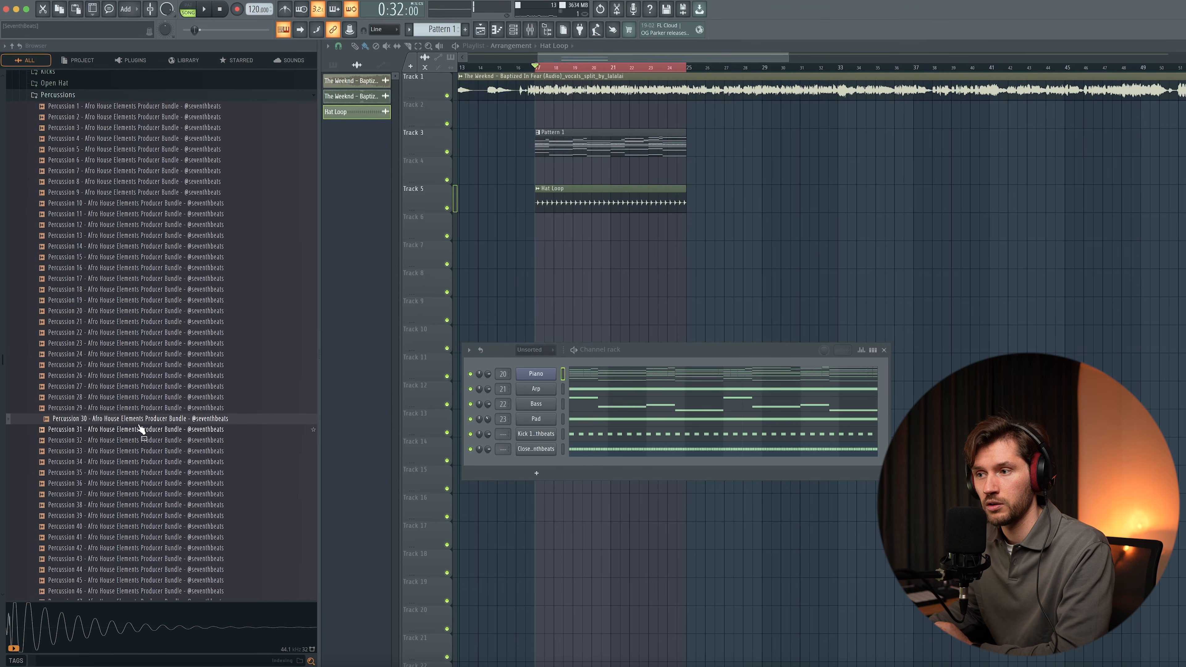
drag(547, 461, 549, 463)
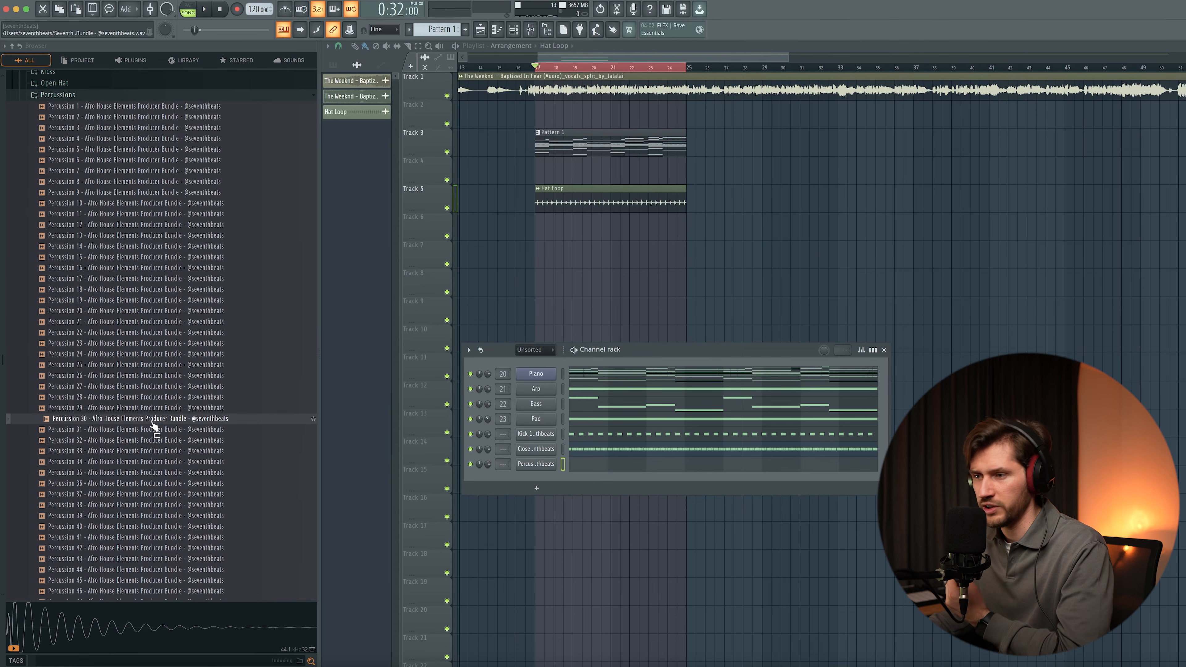
- Add the Percussion 35 and Percussion 50 one-shots as new channels below Percussion 30
scroll(128, 423, down, 5)
click(105, 366)
drag(518, 421, 520, 424)
scroll(210, 434, down, 1)
drag(115, 472, 560, 489)
click(114, 495)
click(107, 506)
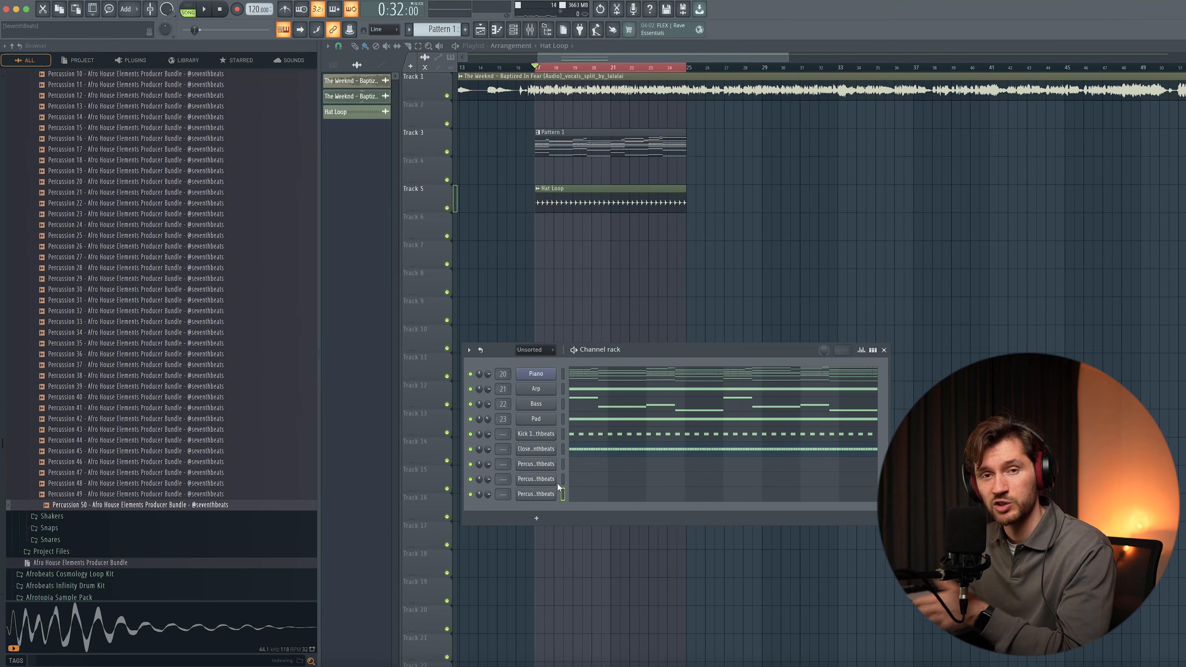
- Draw two C5 notes per bar for Percussion 30 across bars 1 to 4 and duplicate them to bars 5 to 8
click(615, 471)
key(space)
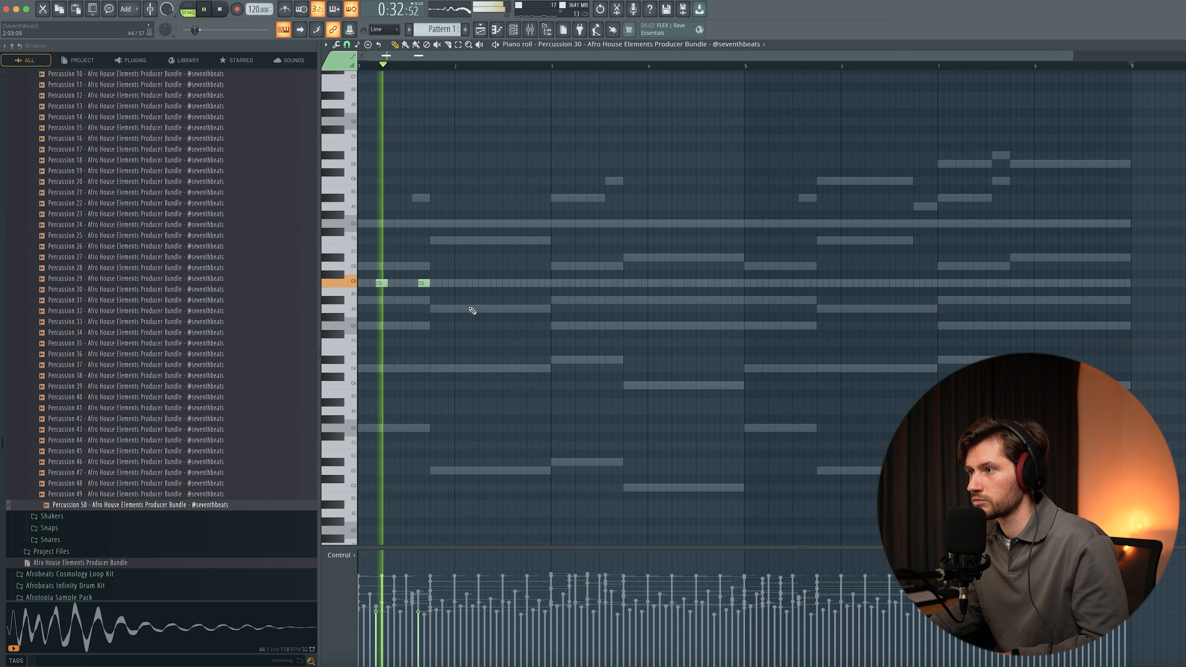
click(519, 283)
click(575, 283)
click(615, 284)
click(670, 283)
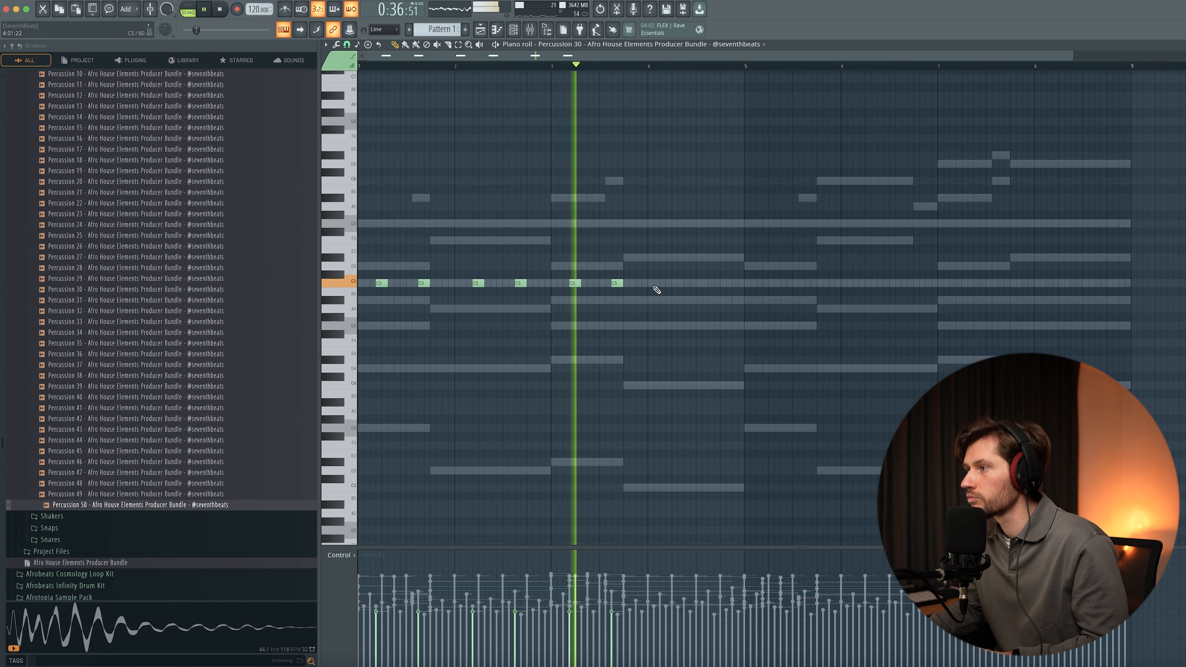
click(713, 283)
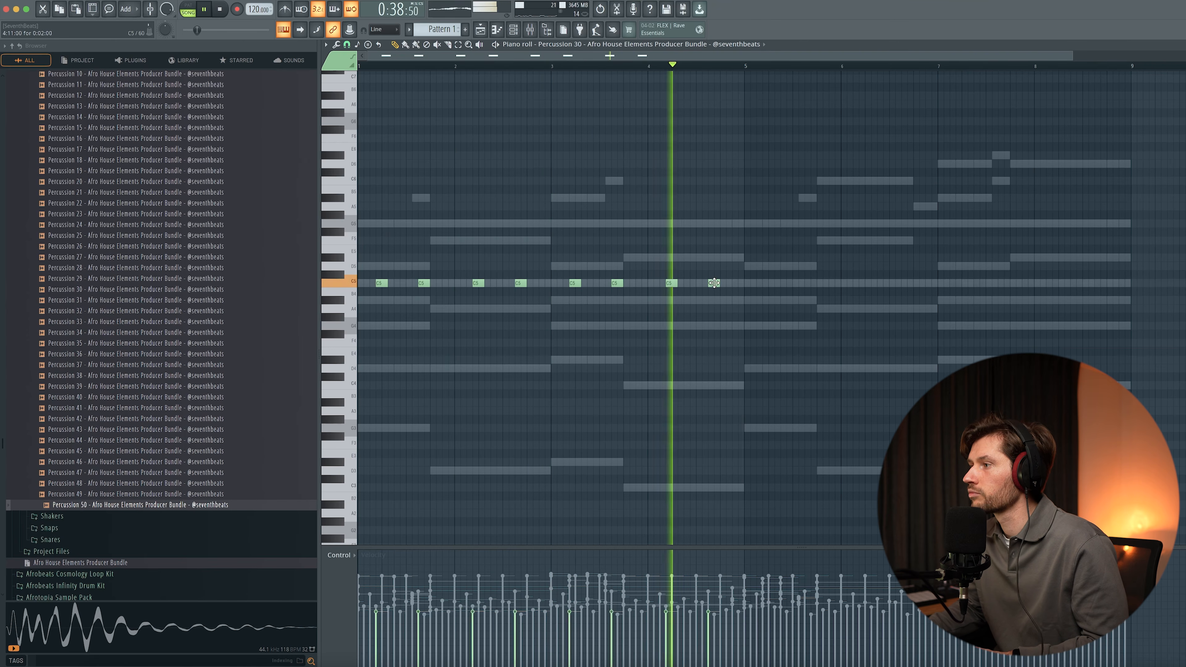
key(space)
key(ctrl+b)
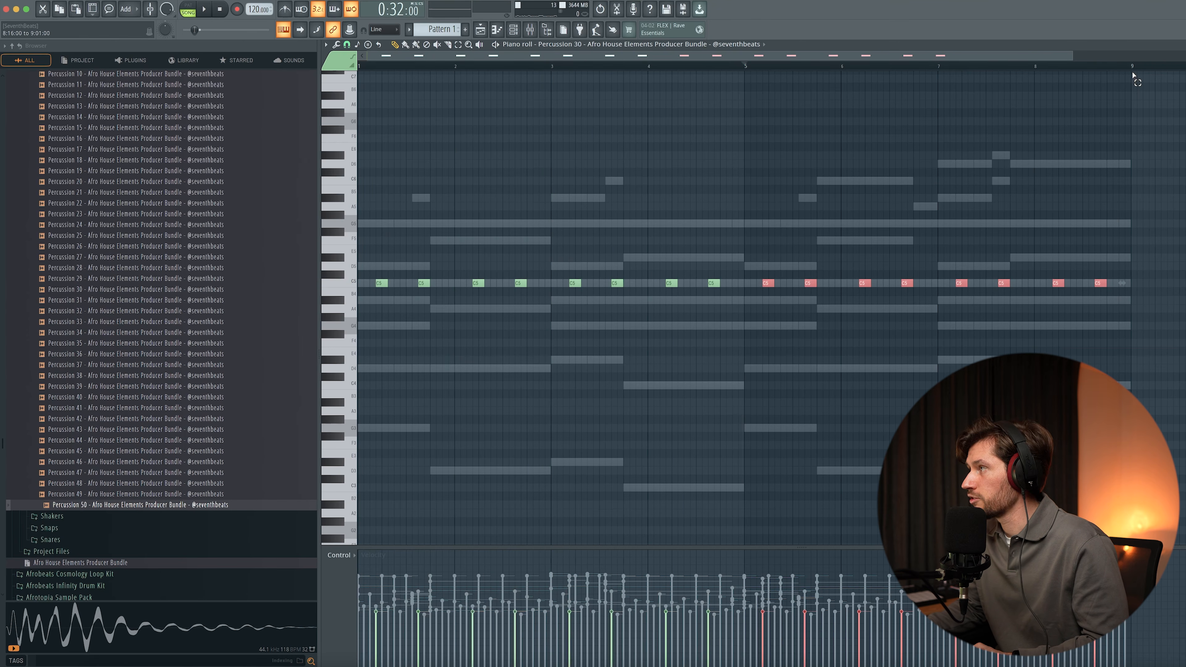
- Randomize the velocities of all Percussion 30 notes slightly
key(ctrl+a)
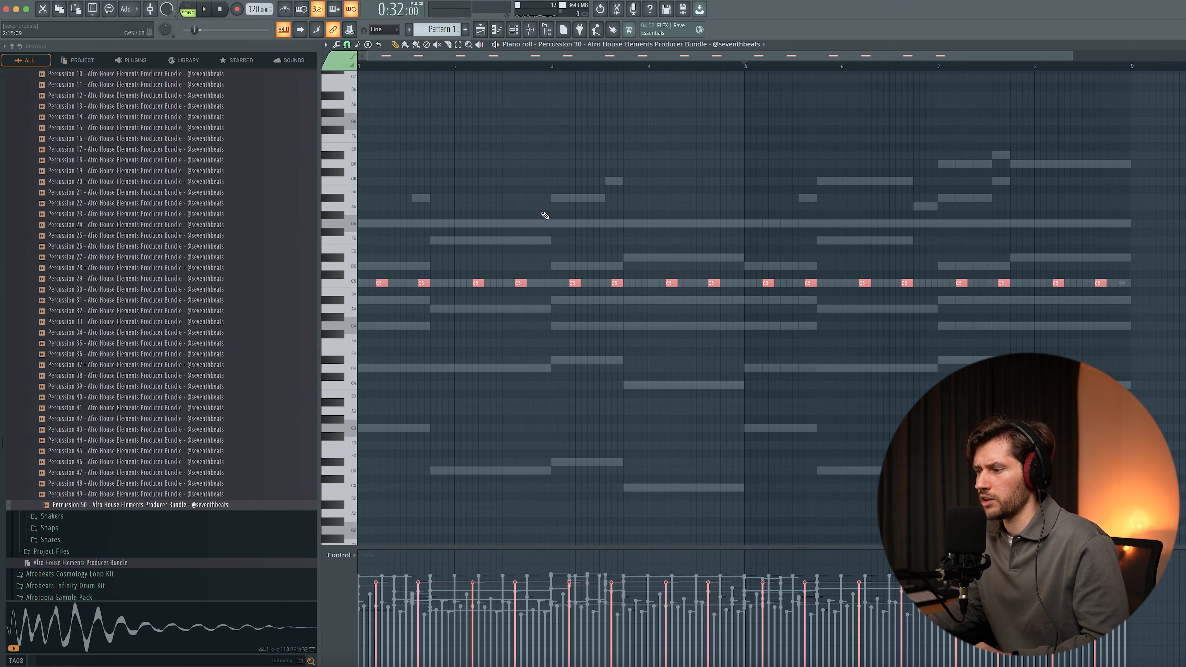
key(ctrl+d)
key(alt+r)
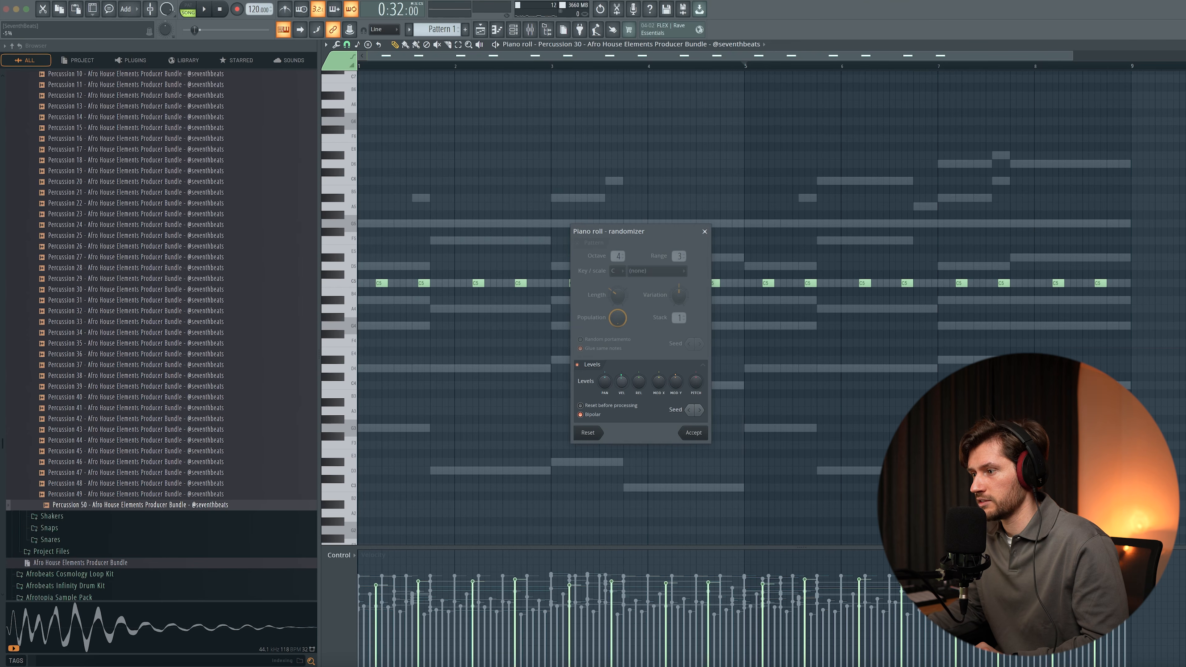
click(693, 434)
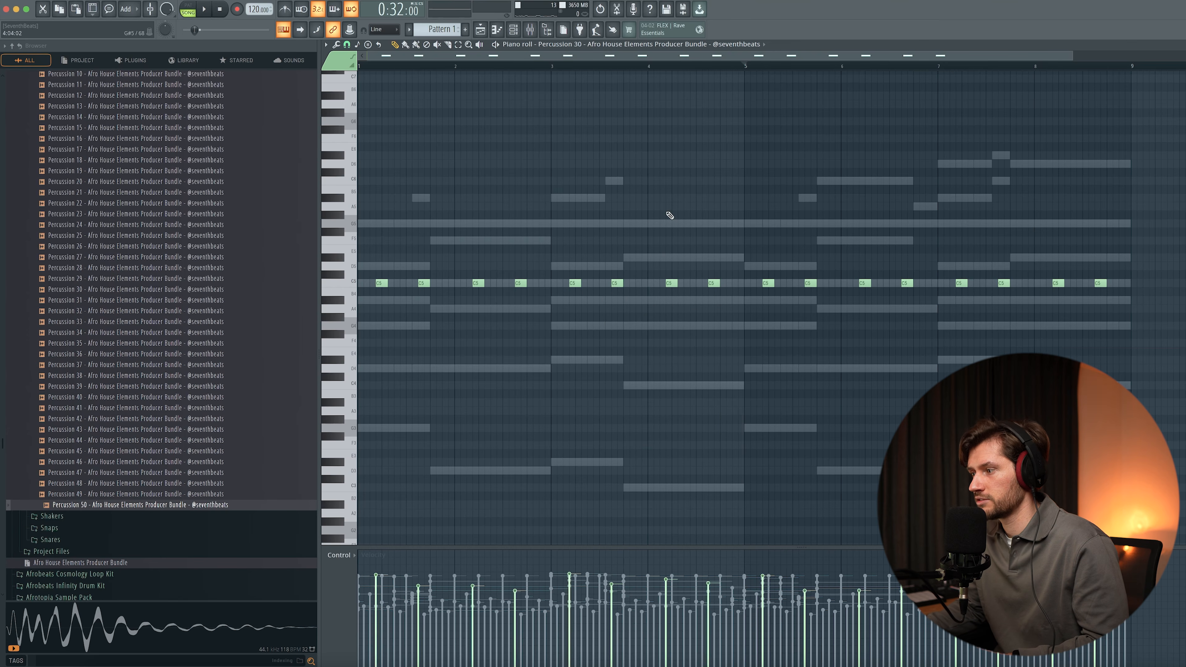
- Fill Percussion 35 with a sparse two-bar C5 rhythm repeated over eight bars, with varied velocities, and play it
click(519, 30)
click(604, 484)
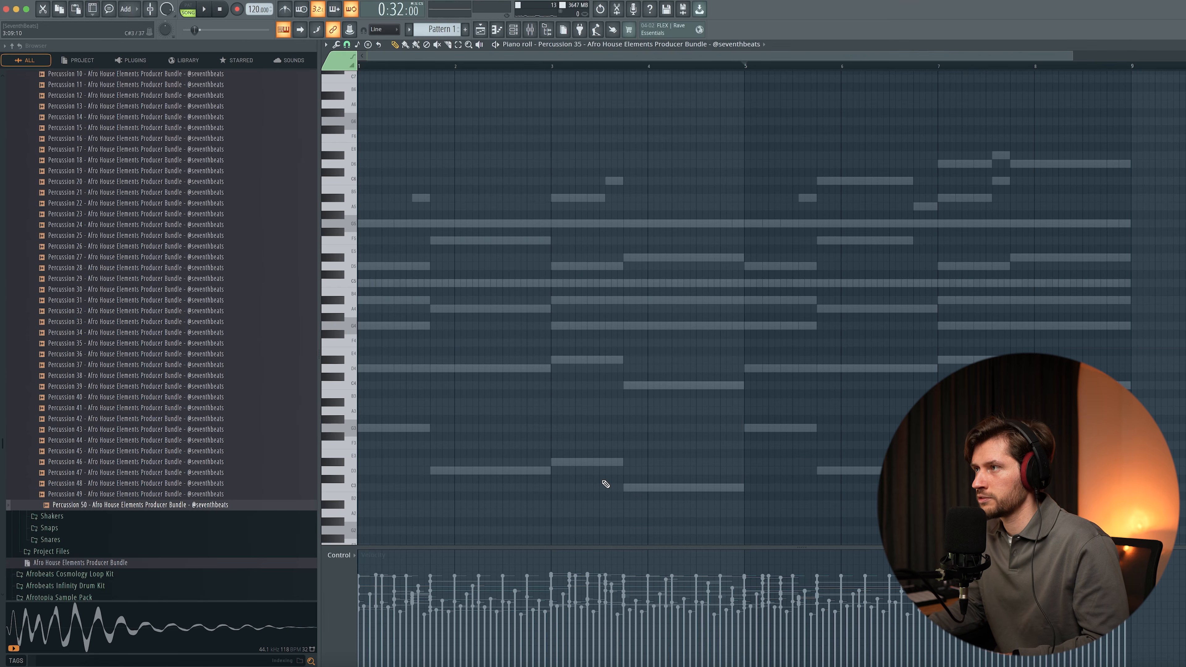
key(space)
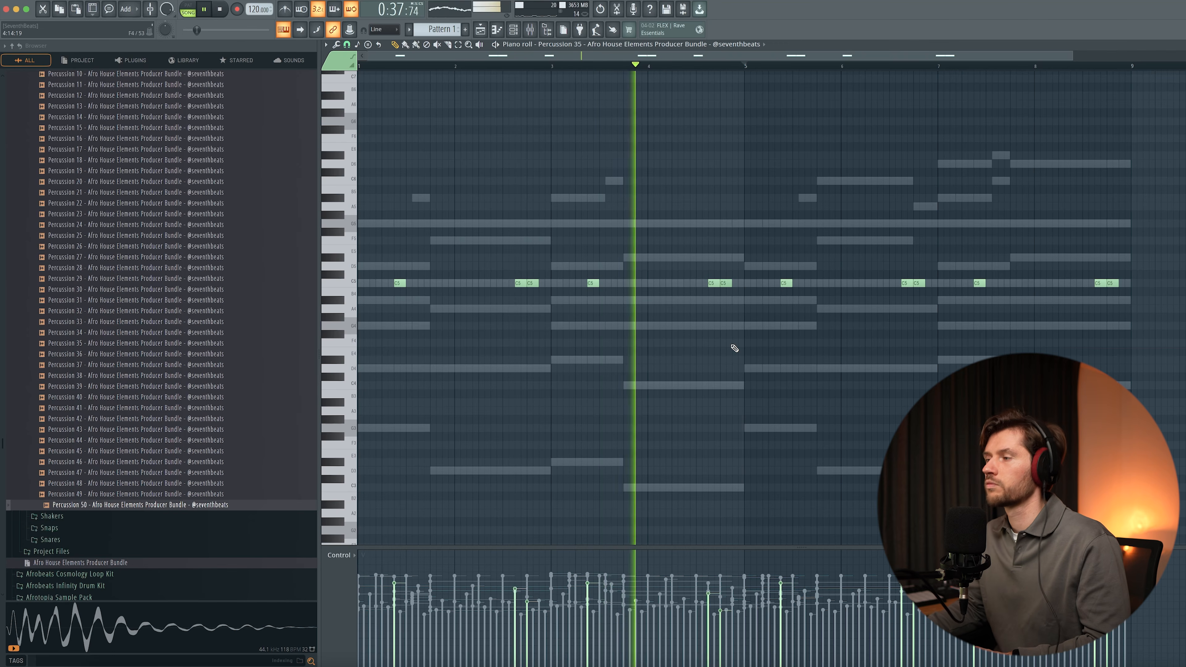
key(space)
- Fill Percussion 50 with a two-bar C5 rhythm of short note pairs and single hits repeated over eight bars, and play it
click(530, 30)
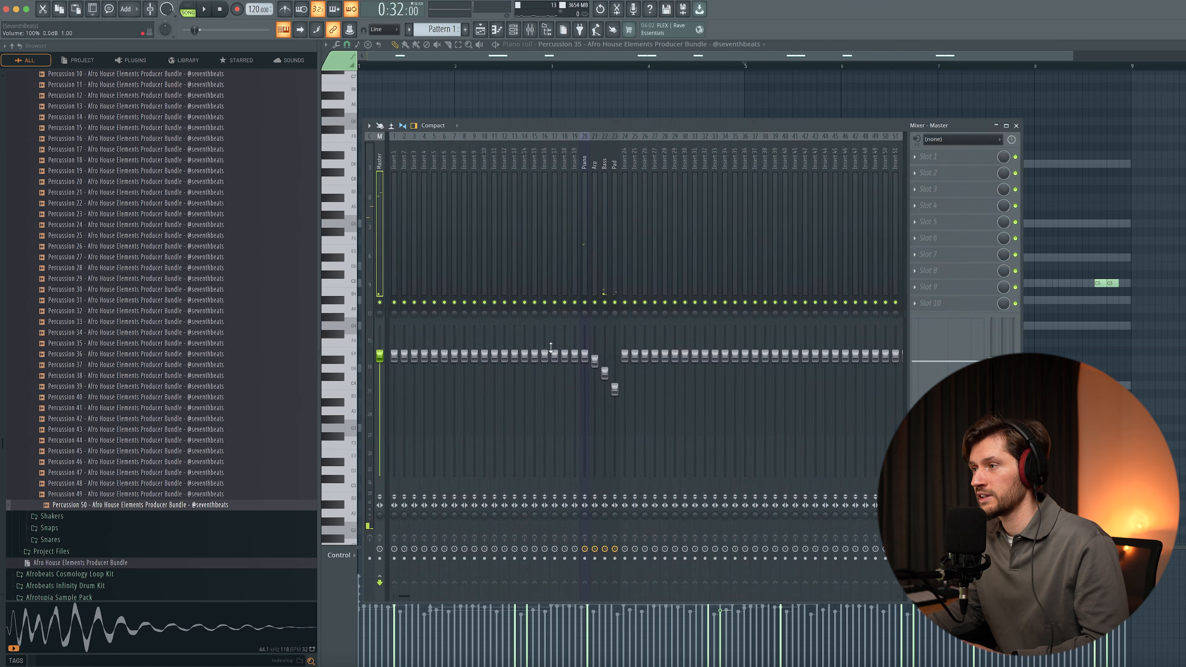
key(F6)
click(605, 495)
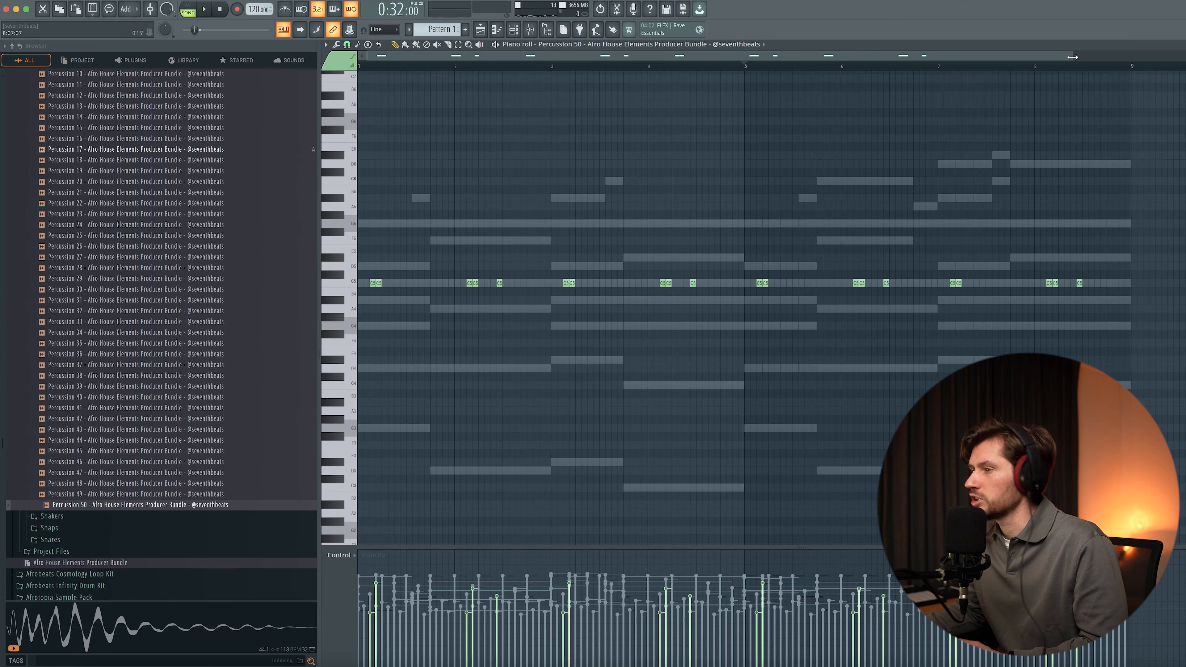
scroll(928, 68, up, 2)
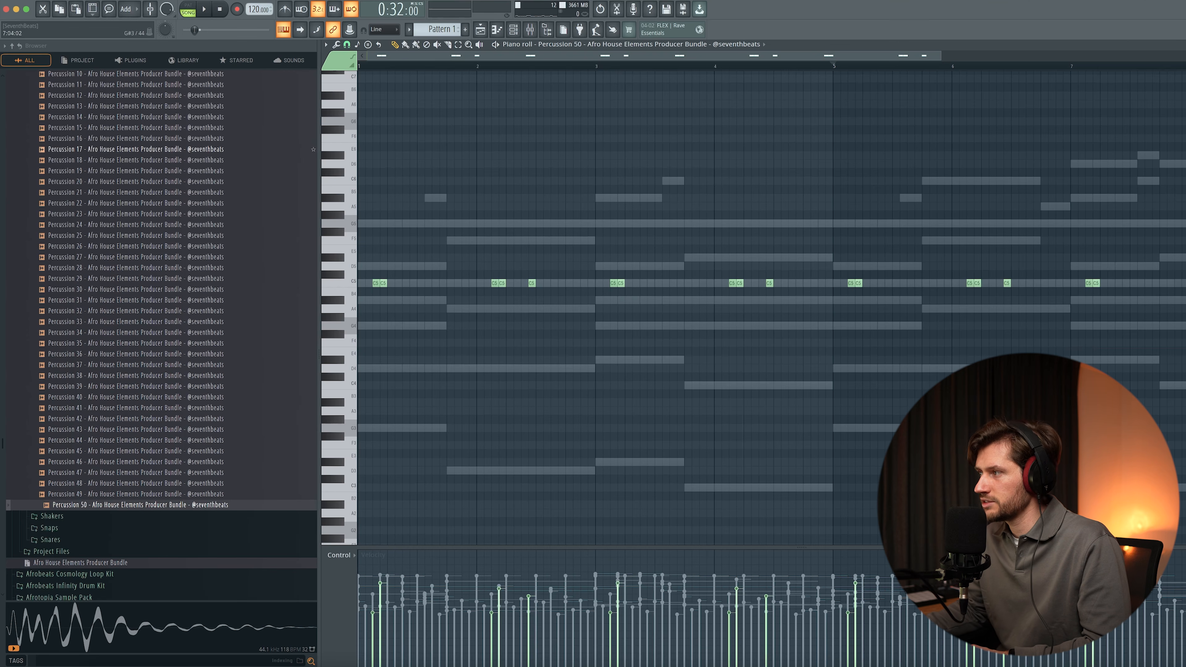
key(space)
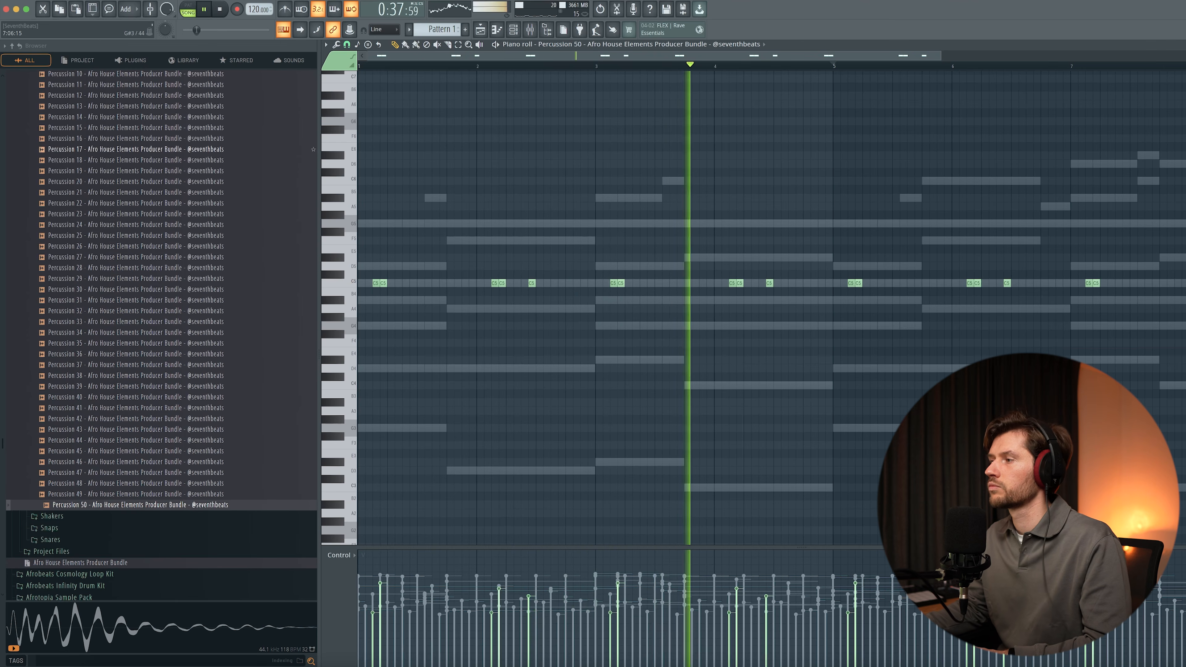
key(space)
drag(939, 54, 1028, 69)
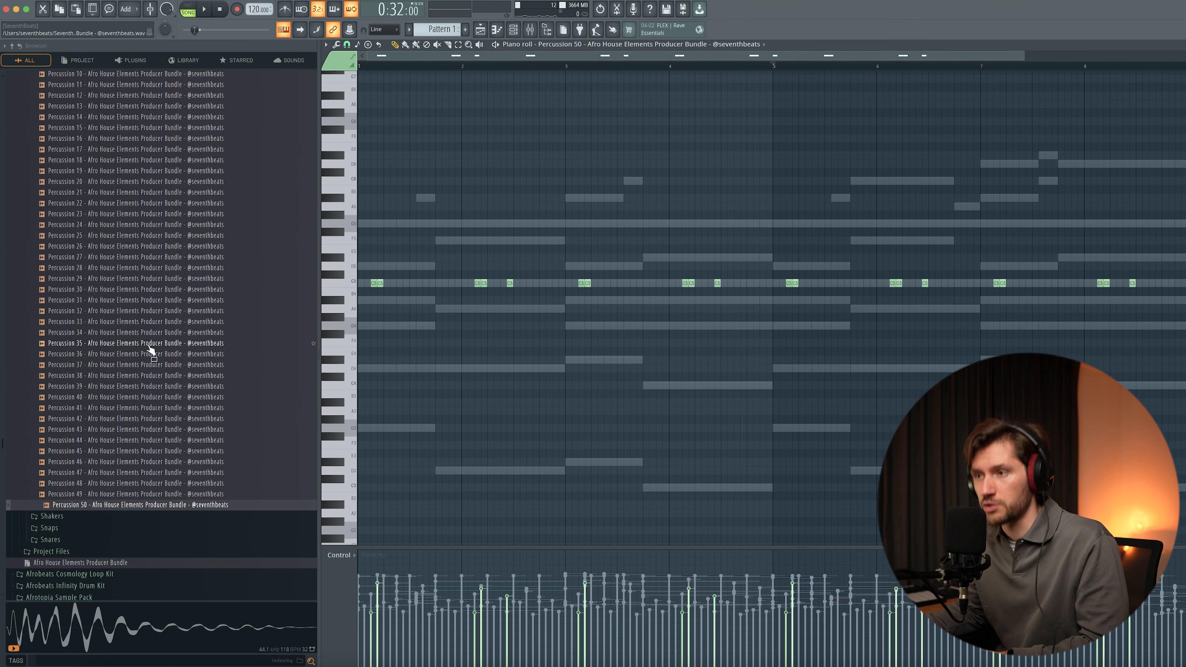
- Route the kick, closed hat and three percussion channels to mixer inserts 1 to 5 and lower the closed hat's level
scroll(187, 385, up, 10)
click(57, 288)
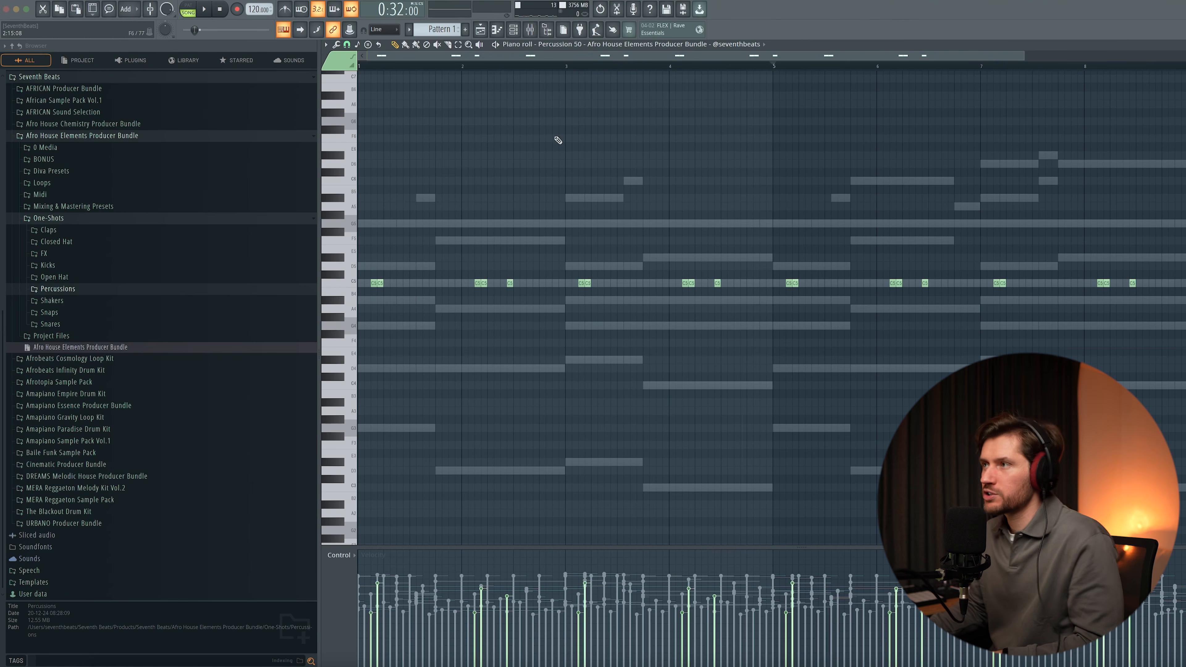
click(519, 34)
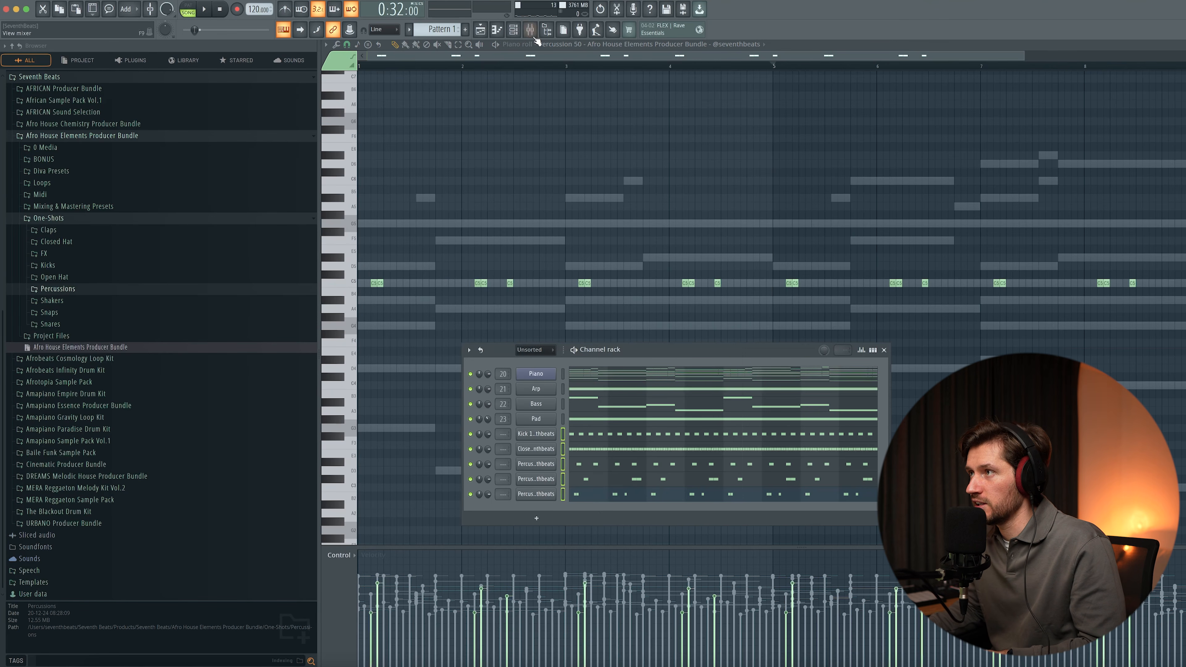
click(532, 32)
right_click(397, 160)
mouse_move(448, 261)
click(510, 268)
key(space)
drag(404, 368, 404, 383)
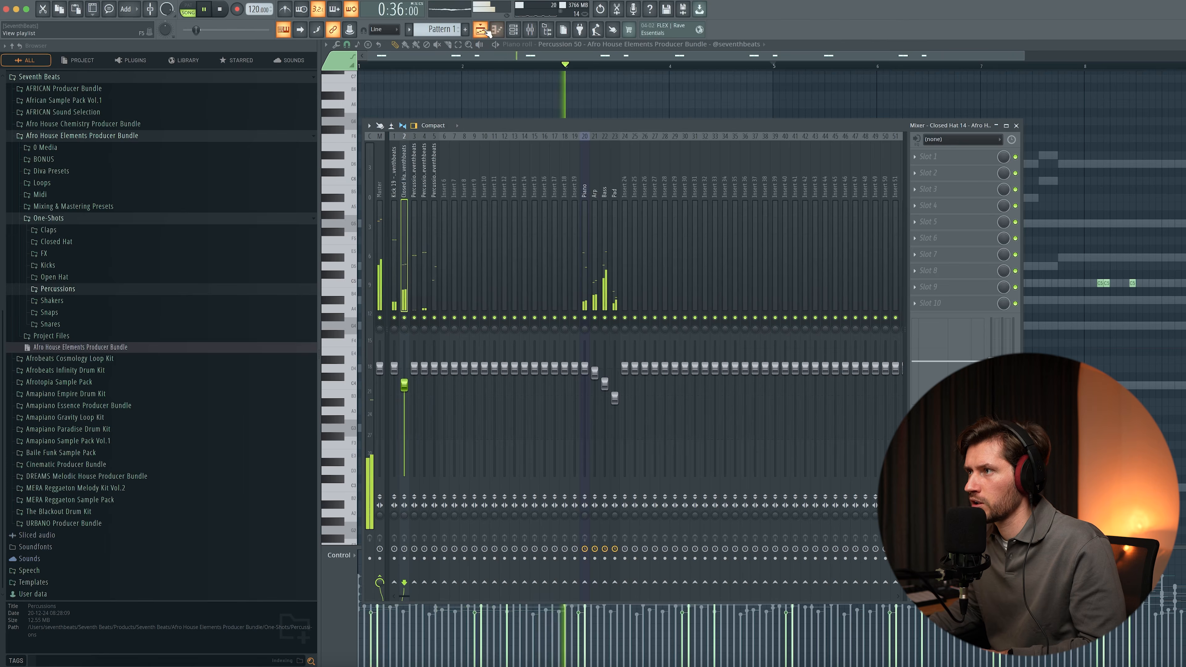
- Route the Hat Loop to mixer insert 6 and lower the levels of the Hat Loop and Percussion 35 tracks
click(531, 29)
click(531, 29)
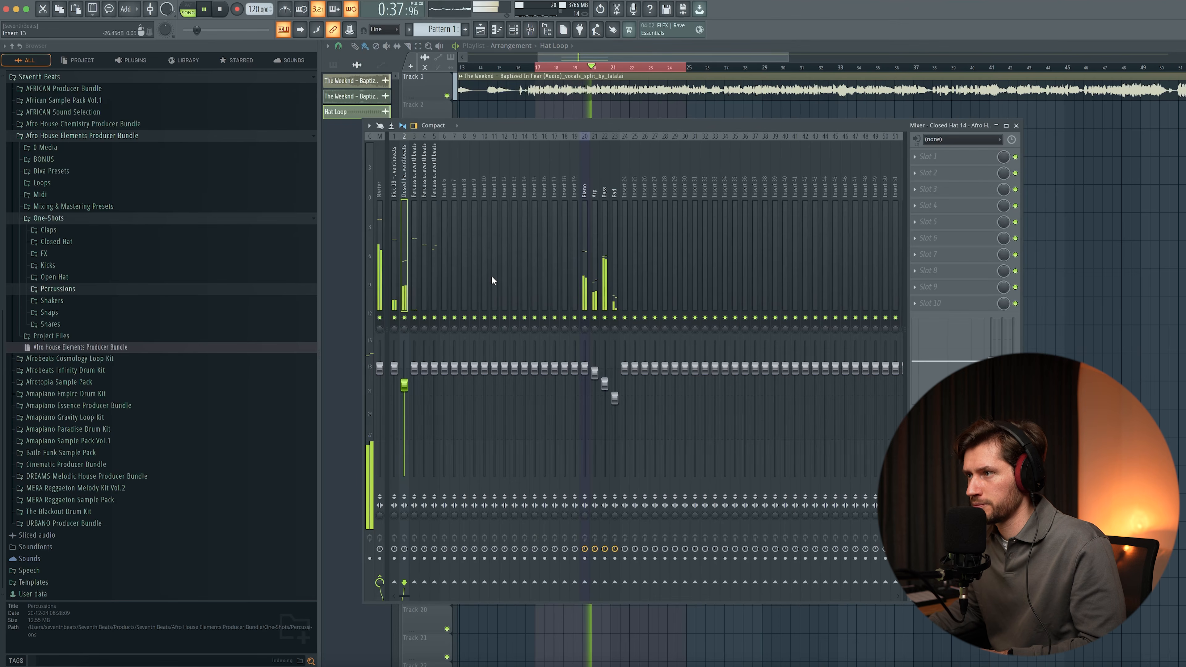
right_click(446, 183)
mouse_move(495, 257)
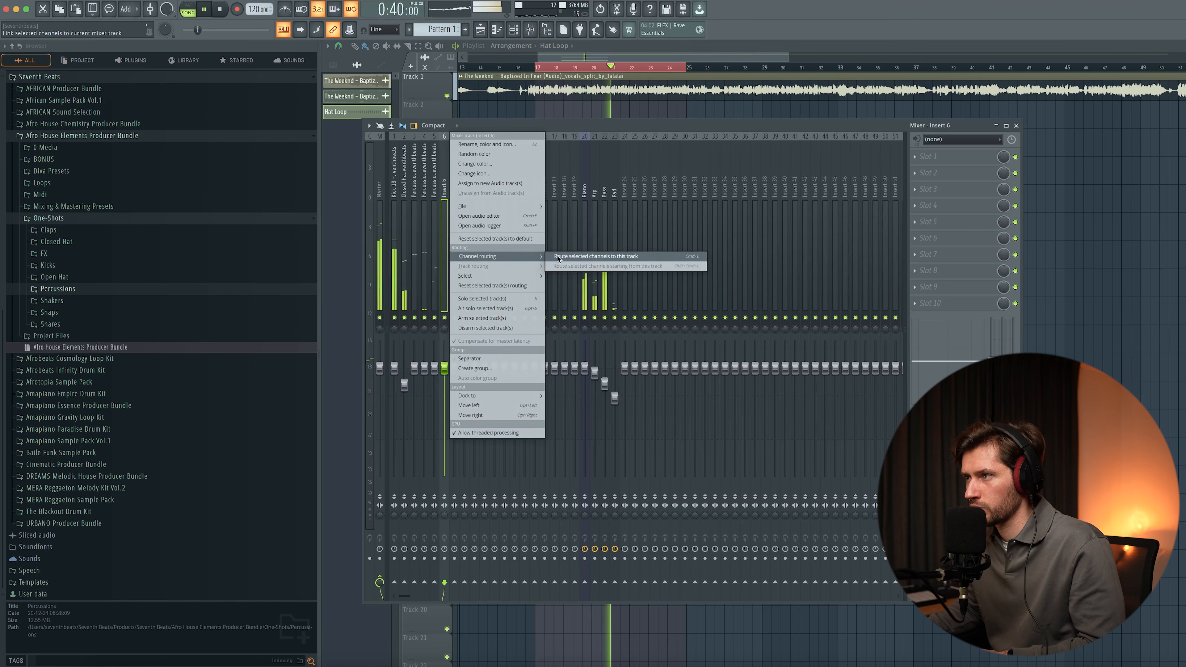
click(584, 257)
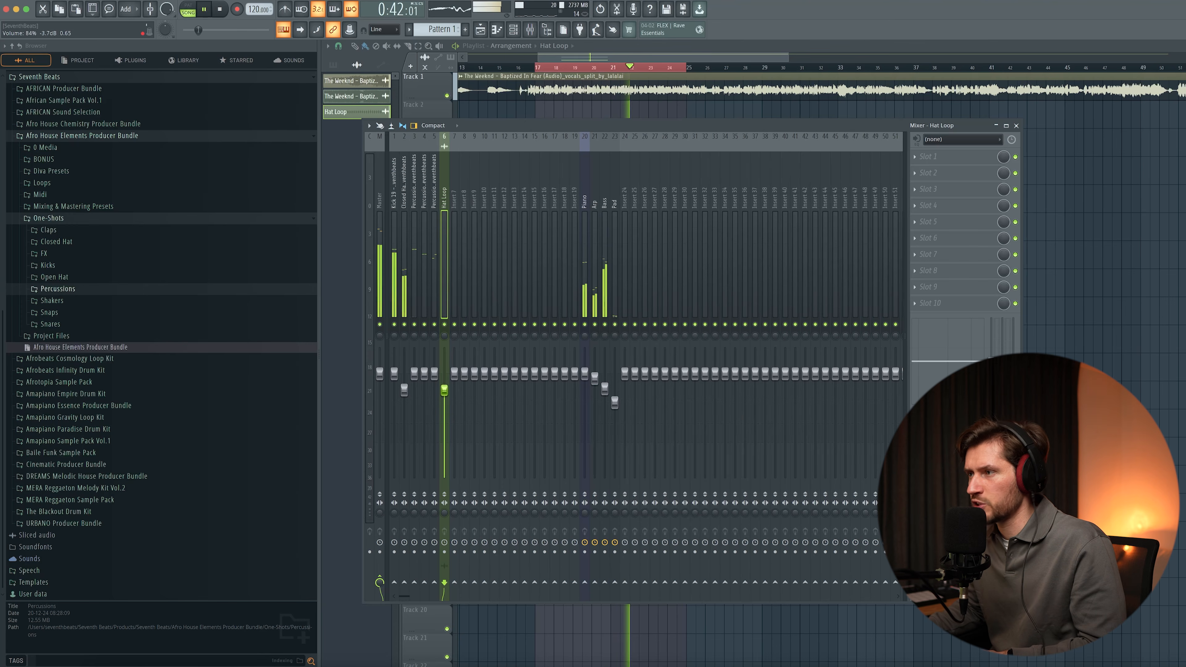
drag(435, 374, 424, 390)
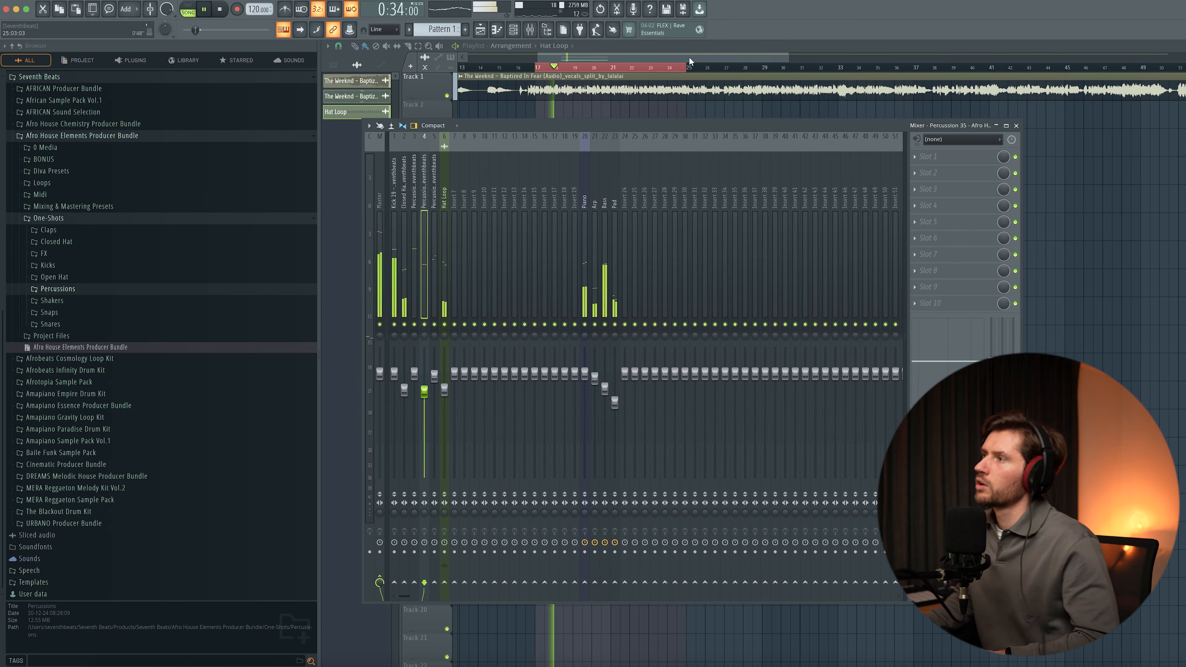
- Extend the playlist's time selection to bar 33 and split Pattern 1 by channel
key(F9)
drag(696, 68, 845, 84)
click(598, 152)
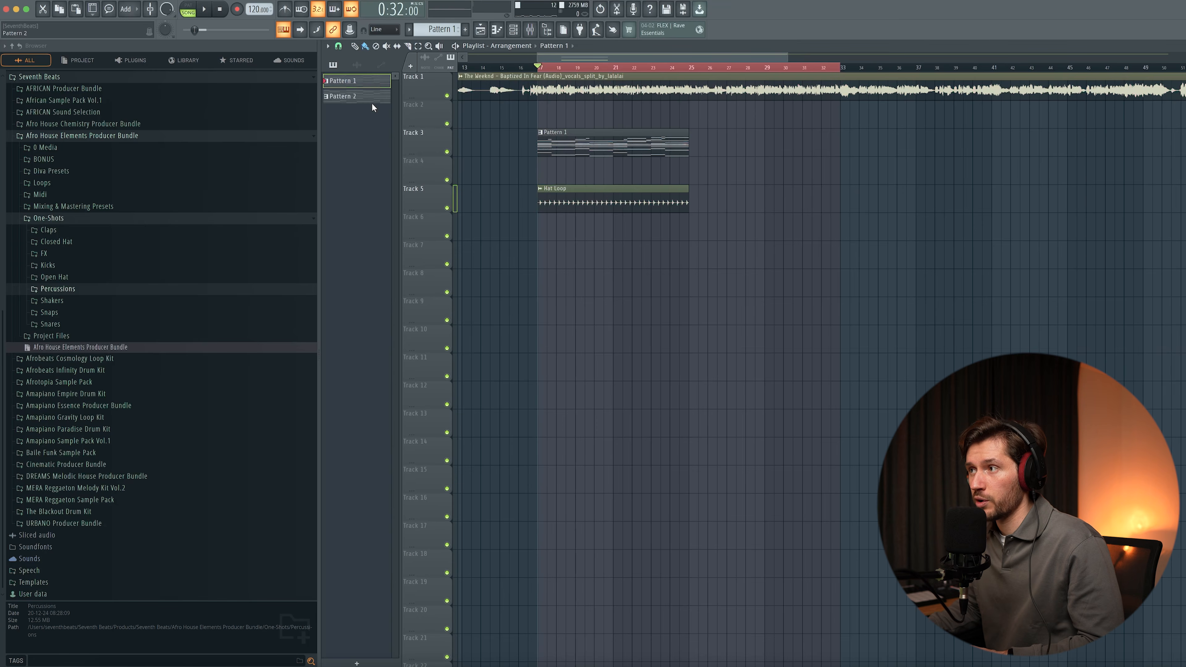
right_click(364, 80)
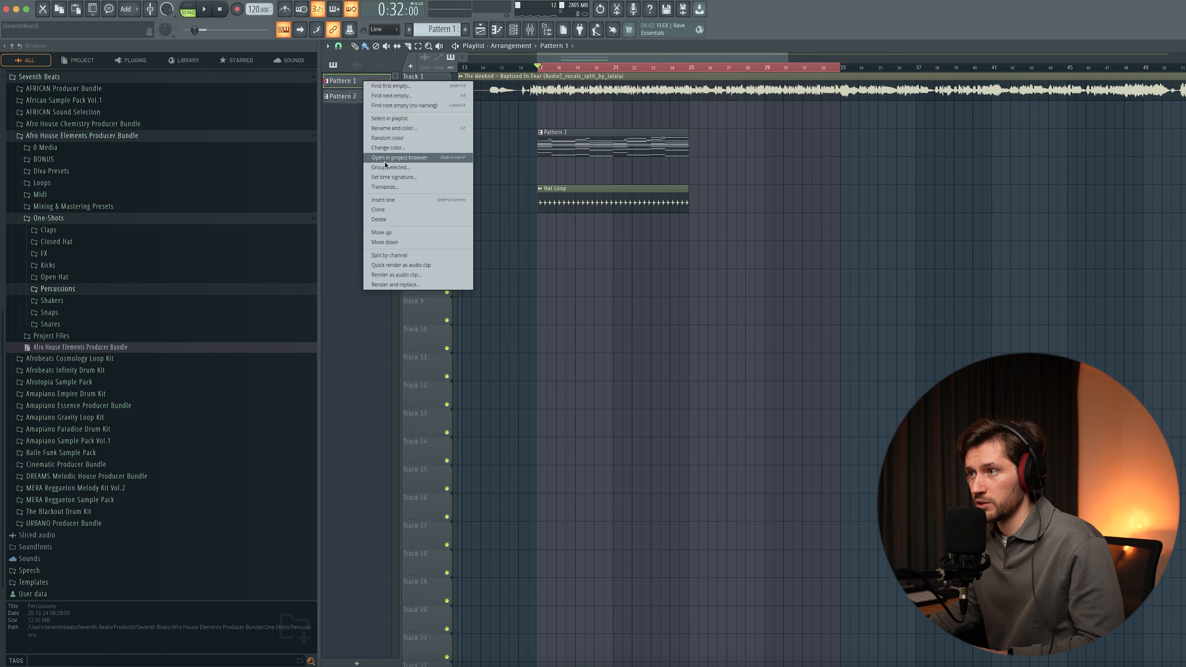
click(390, 255)
- Move the Hat Loop clip to Track 11 and place the split patterns from Piano to Percussion 50 on Tracks 2 to 10 at bar 17
drag(607, 207, 604, 377)
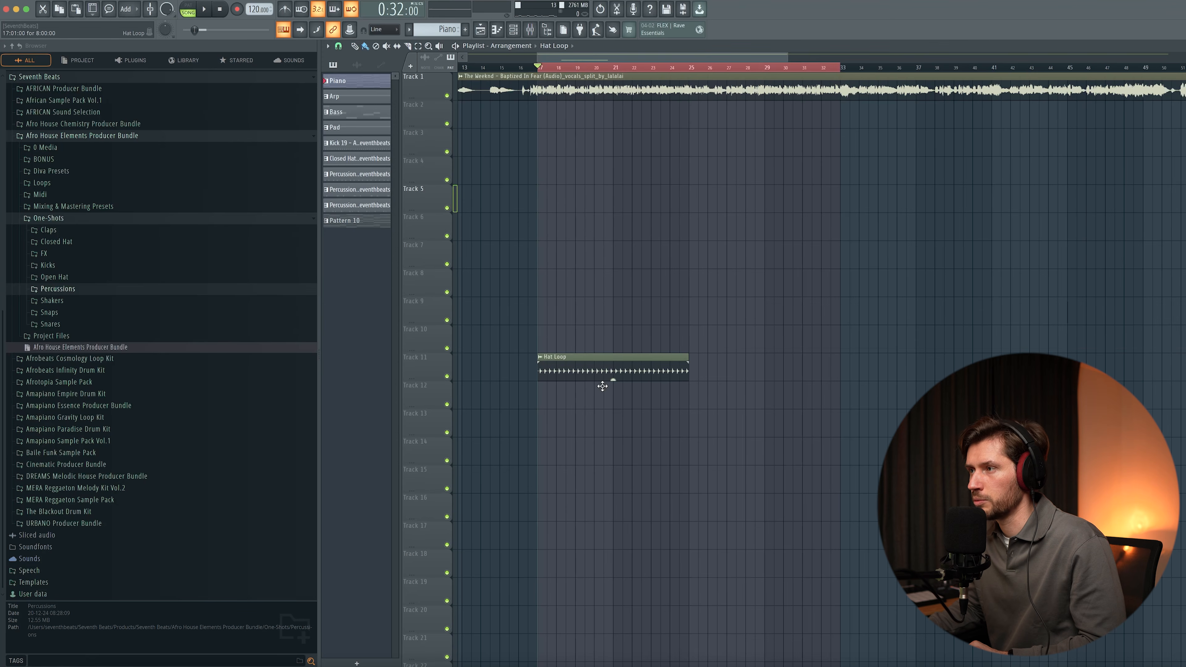
click(334, 66)
click(348, 83)
shift+click(360, 204)
drag(375, 84, 536, 115)
- Duplicate all instrument and drum clips to bars 25 to 32 and play the arrangement from bar 25
key(ctrl+b)
click(694, 65)
key(space)
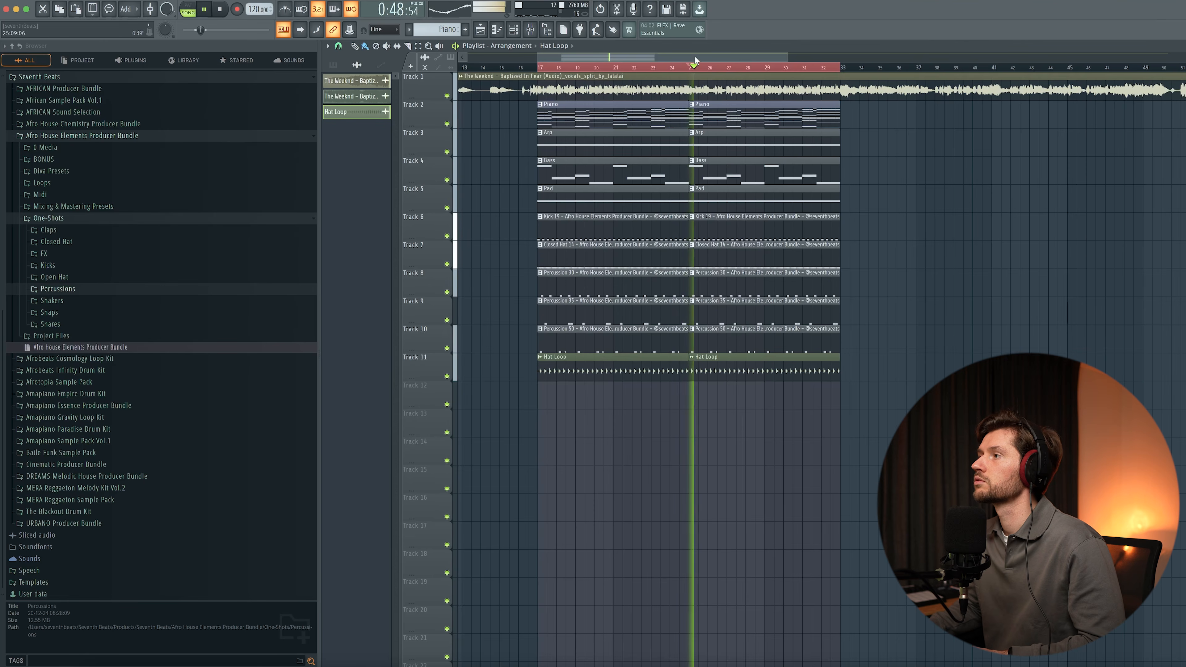
scroll(981, 92, down, 4)
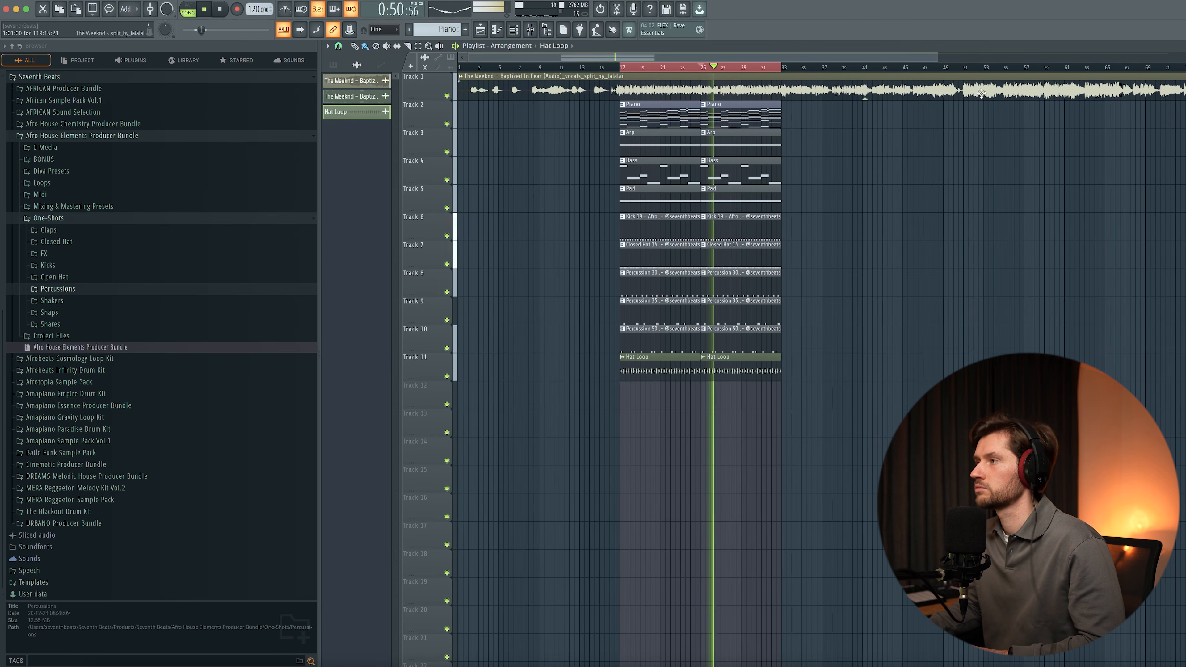
key(space)
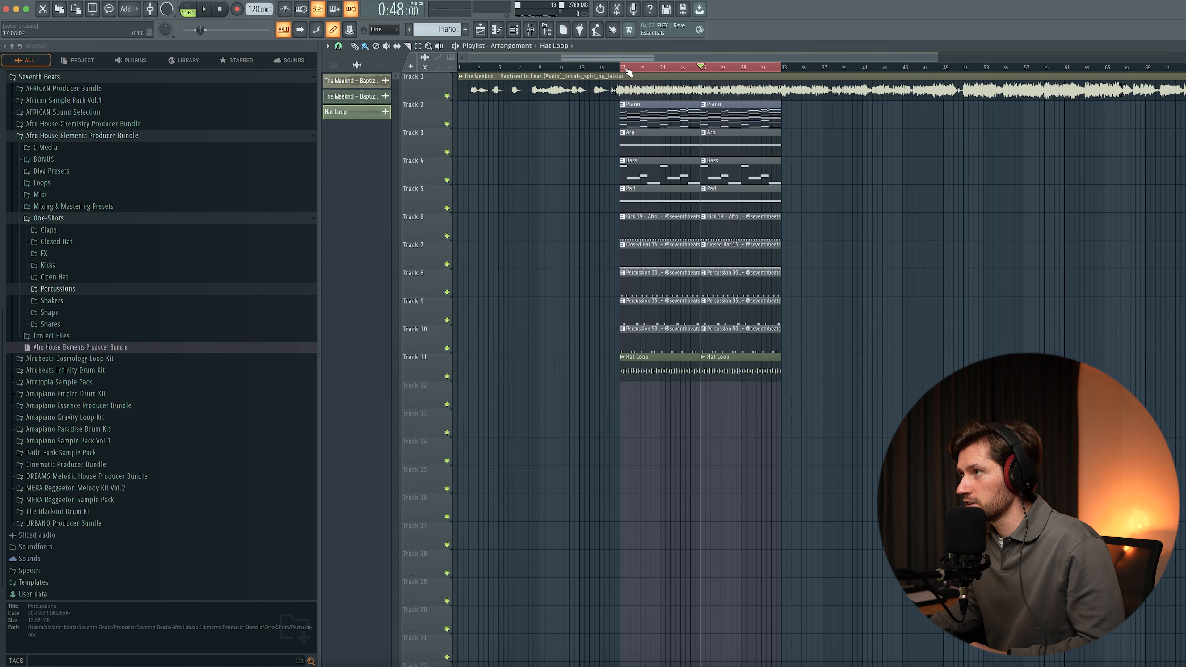
- Clear the time selection and copy the Track 3 to 11 clips to bars 1 to 16, leaving out the piano
drag(628, 71, 730, 69)
click(780, 70)
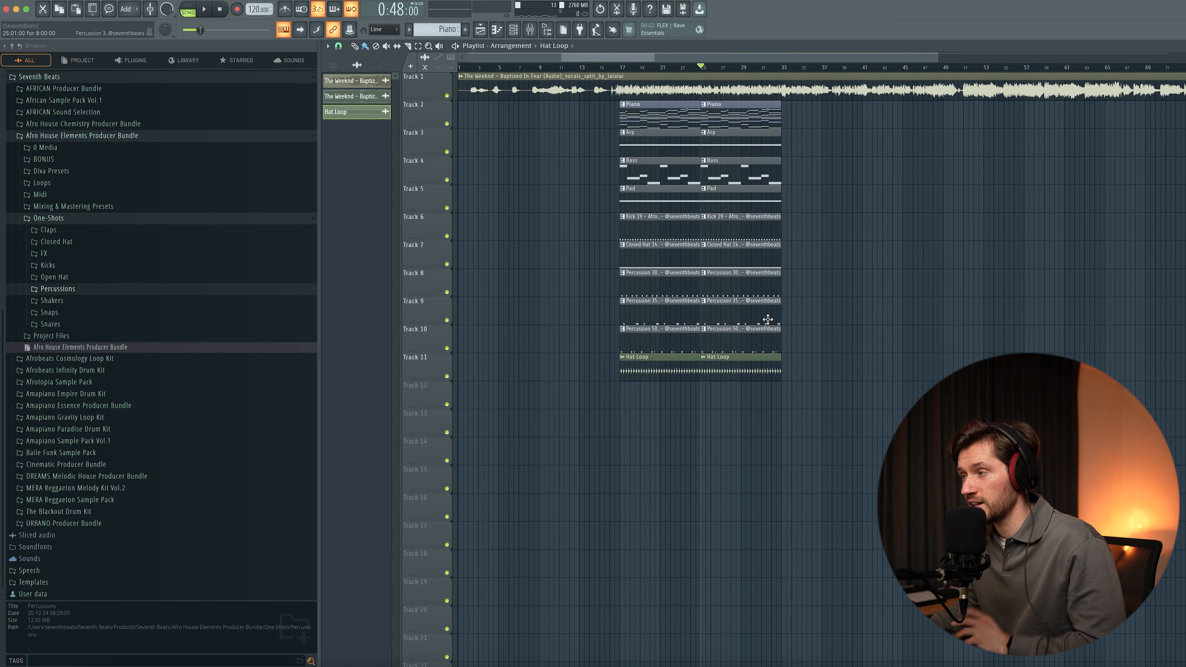
drag(789, 377, 463, 140)
- Rename Pattern 10 as Piano #2
click(343, 221)
right_click(356, 220)
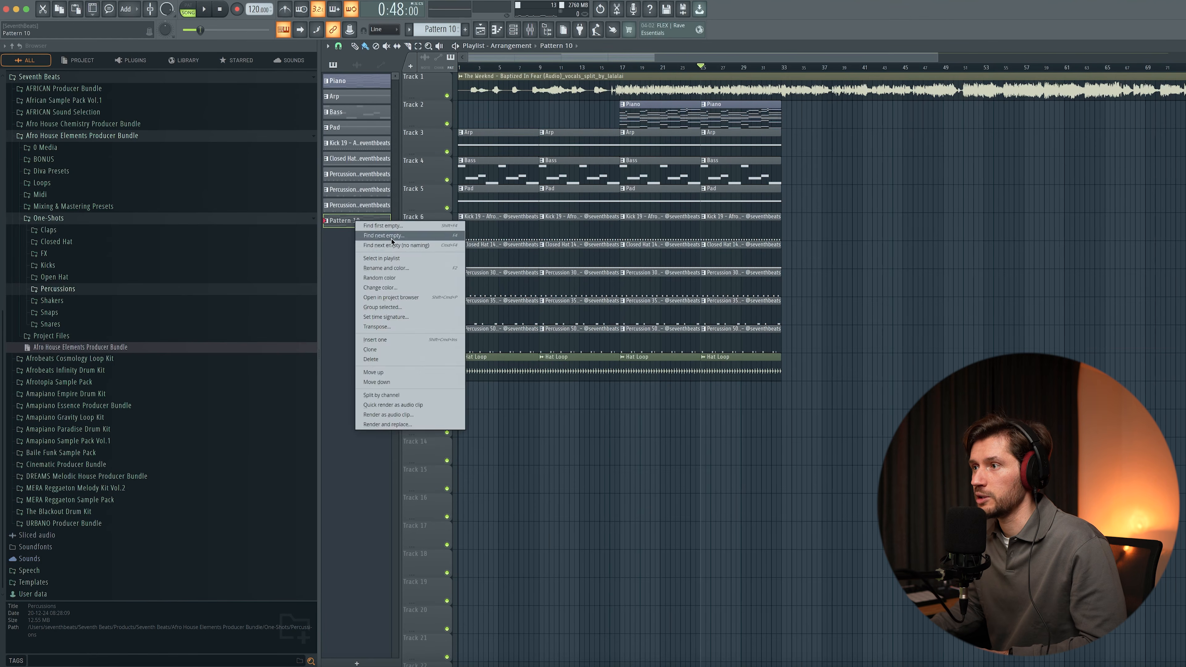
click(394, 266)
text(Piano #2)
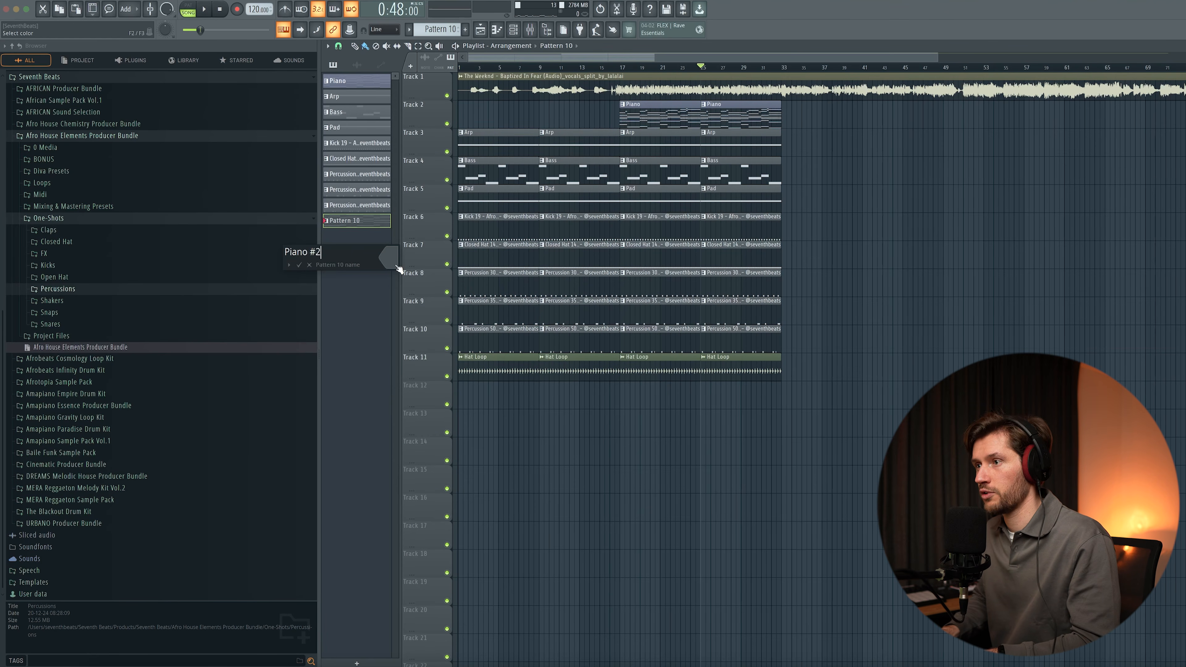
key(Return)
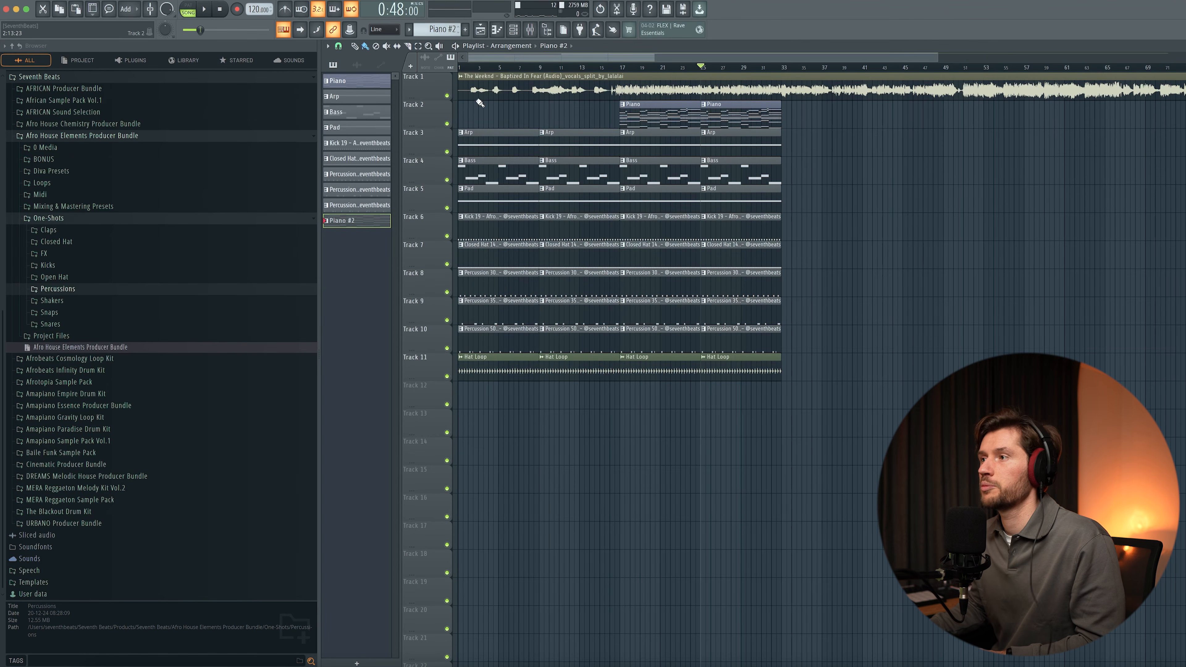
- Place Piano #2 clips over bars 1 to 16 on Track 2, take out the Bass clips there and play from the start
drag(568, 116, 649, 143)
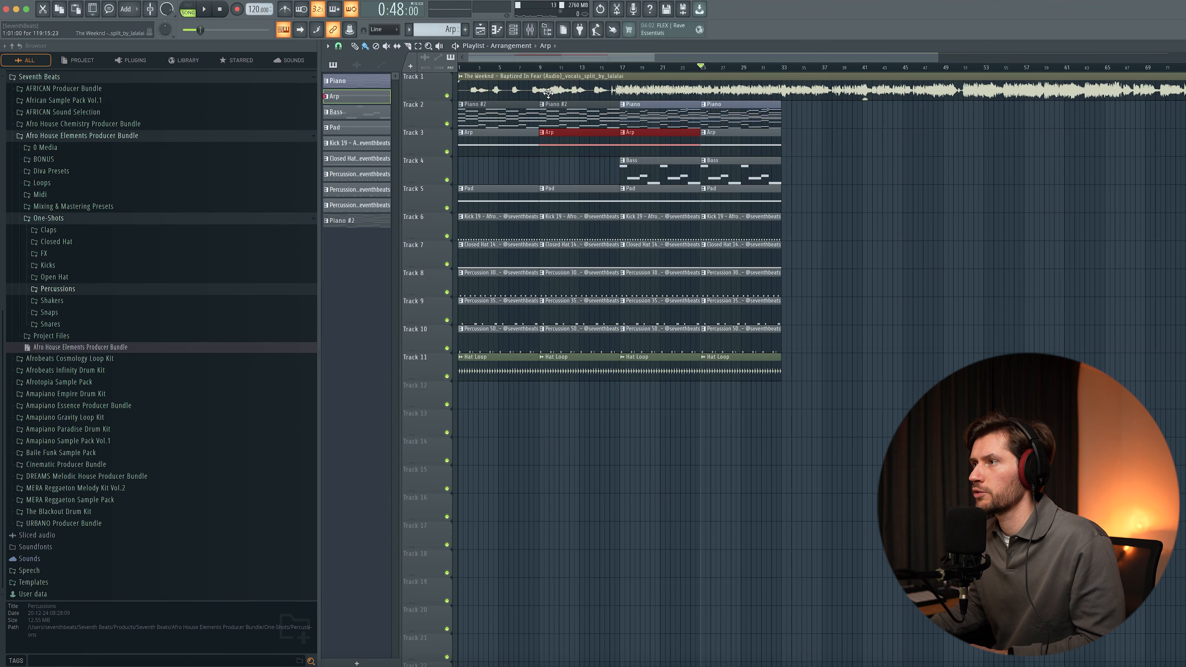
key(space)
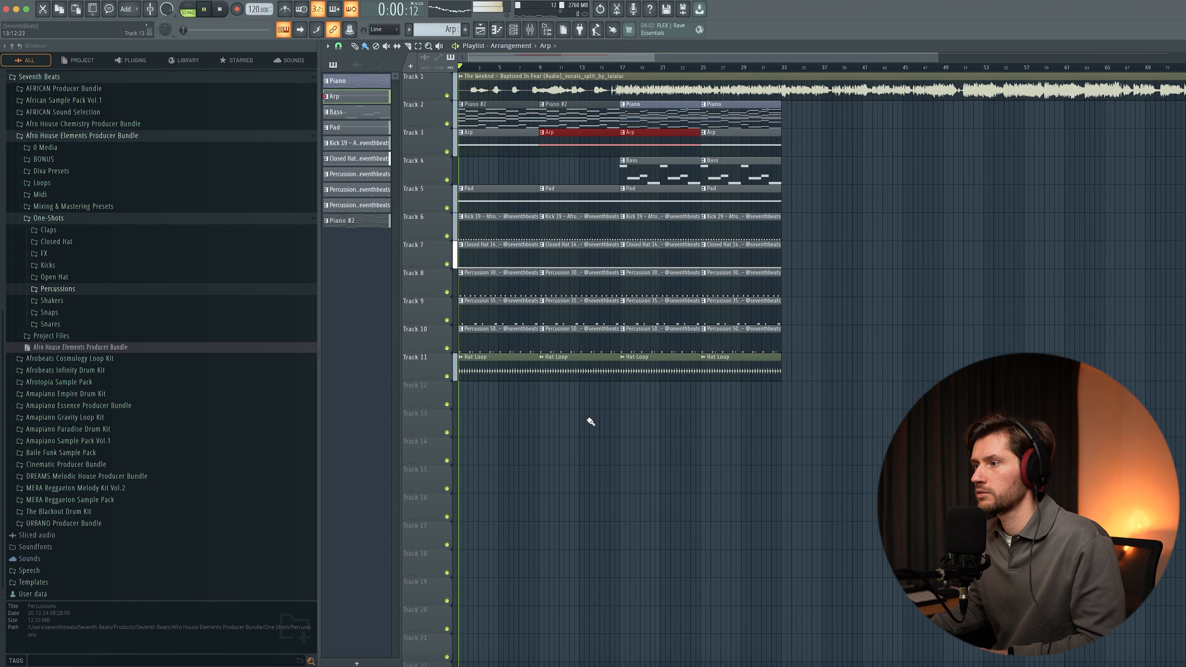
- Thin out the intro by removing the Percussion 35 clips from bars 1 to 16 and starting the Hat Loop at bar 9
right_click(523, 372)
right_click(595, 362)
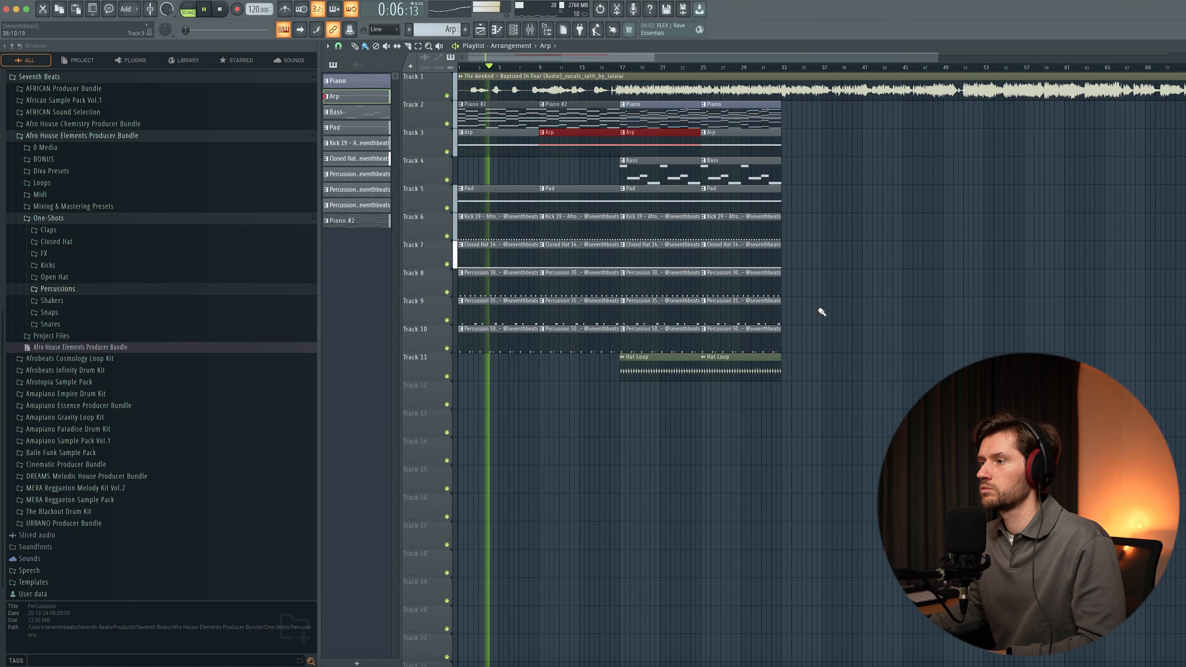
right_click(514, 318)
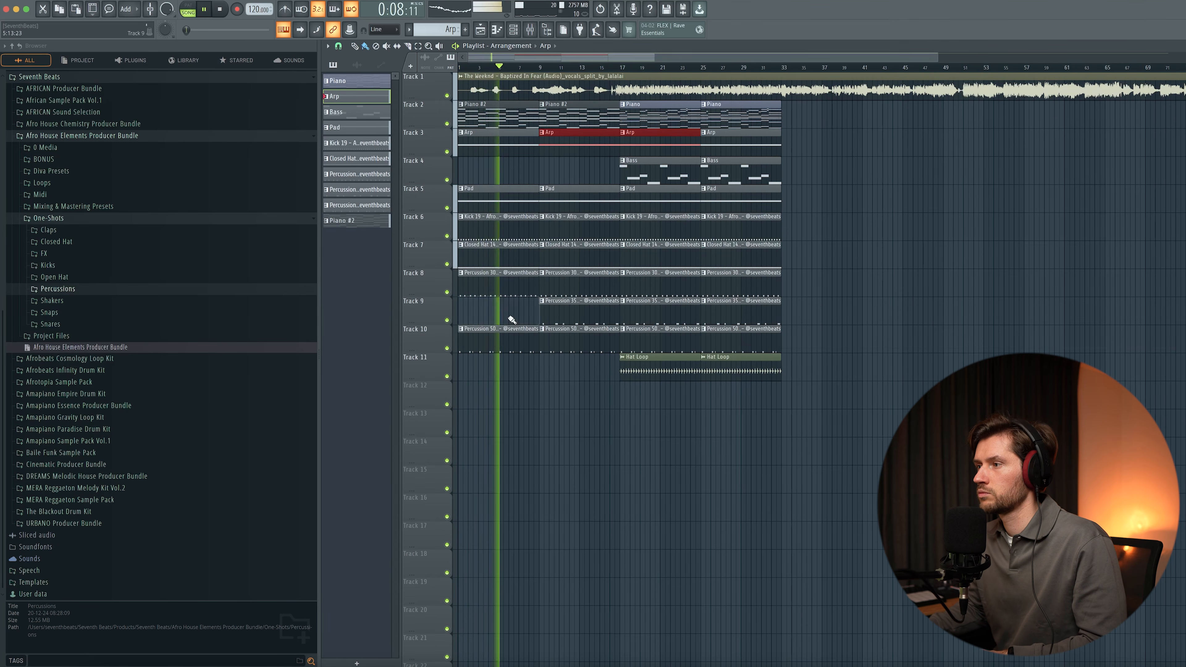
right_click(564, 319)
click(917, 214)
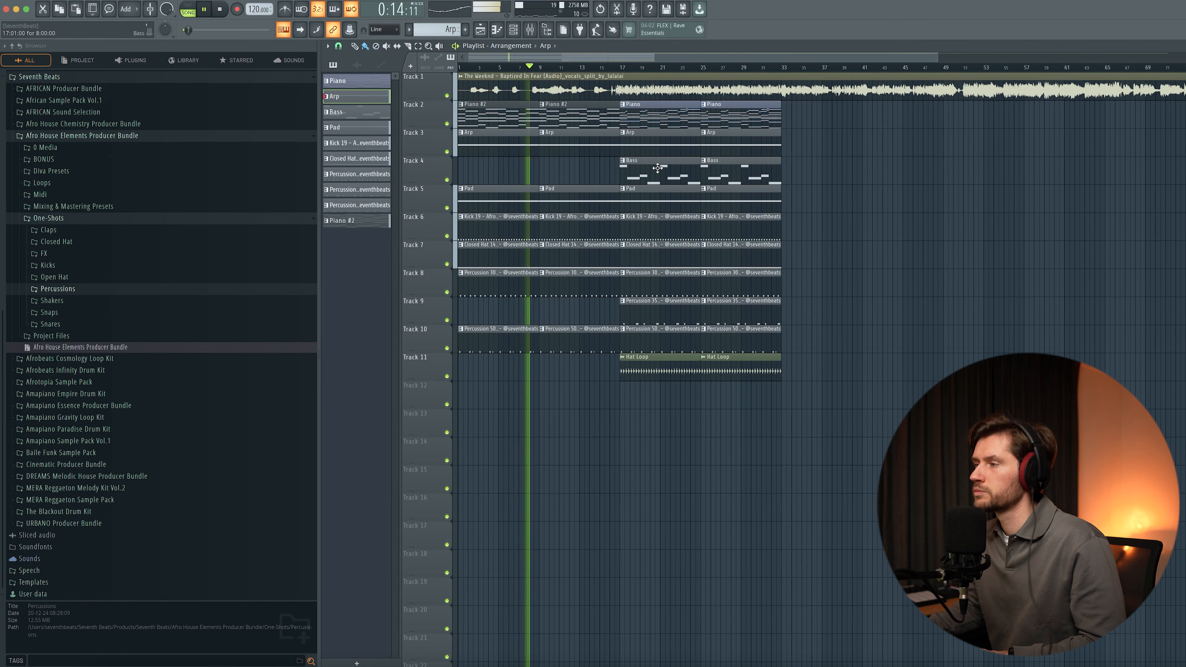
click(653, 369)
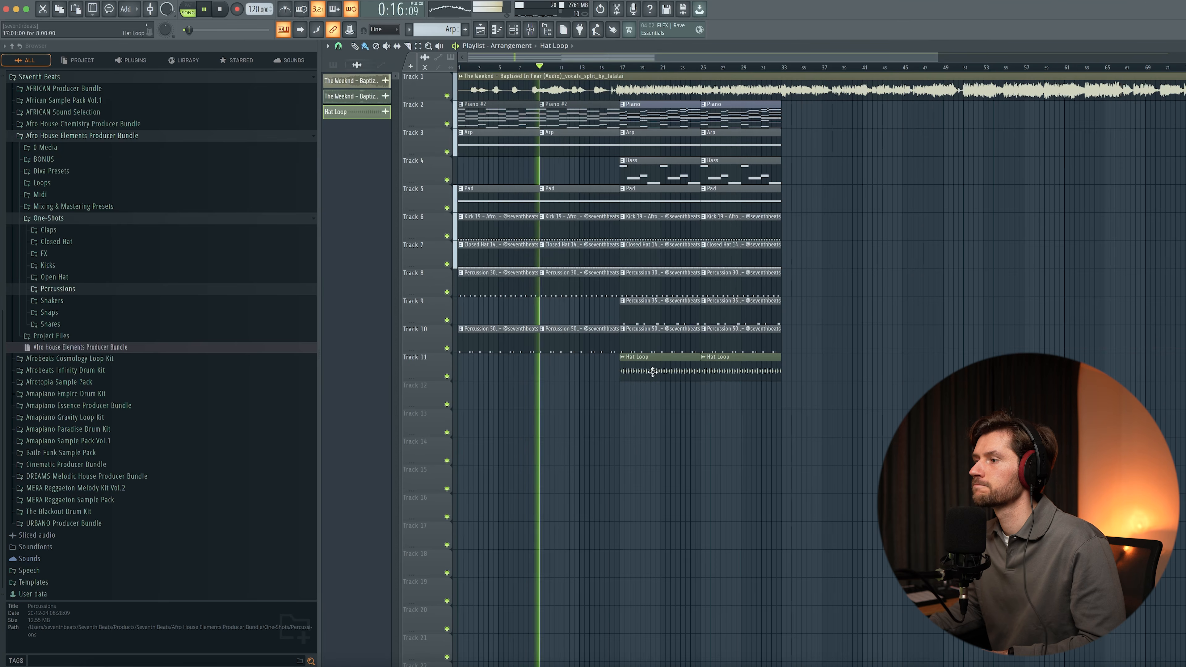
click(543, 365)
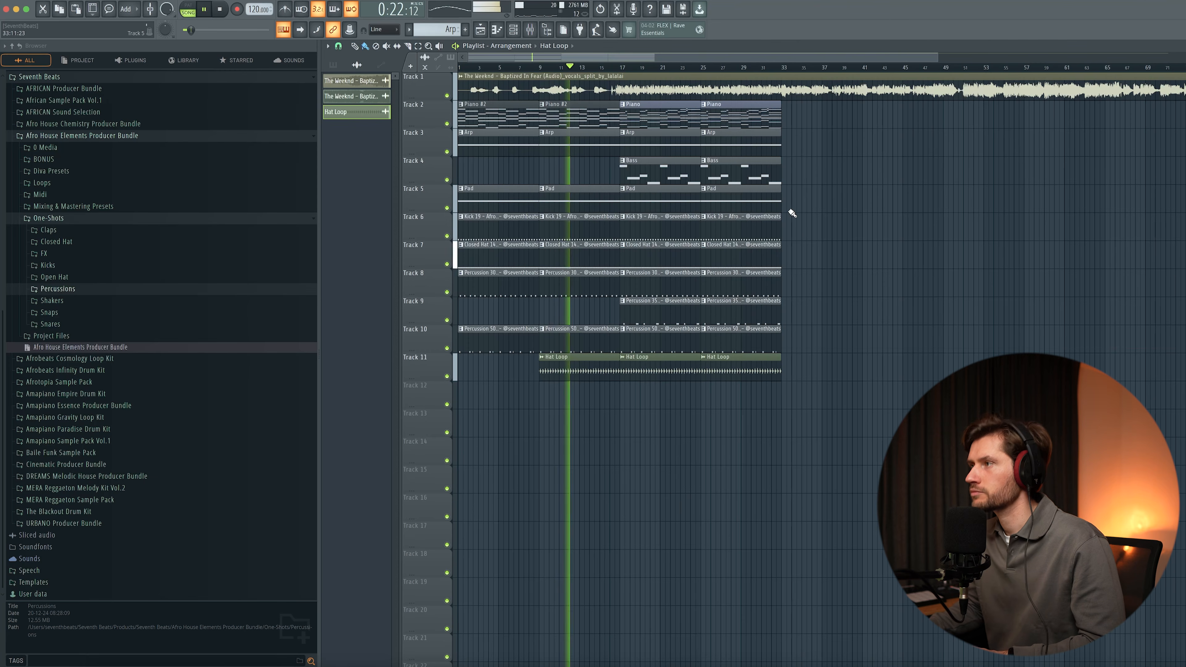
- Move the two Piano clips to bars 33 to 48 and fill bars 17 to 32 of Track 2 with Piano #2 clips
mouse_move(832, 101)
mouse_down()
mouse_move(660, 123)
mouse_move(822, 122)
mouse_up()
click(670, 117)
click(608, 116)
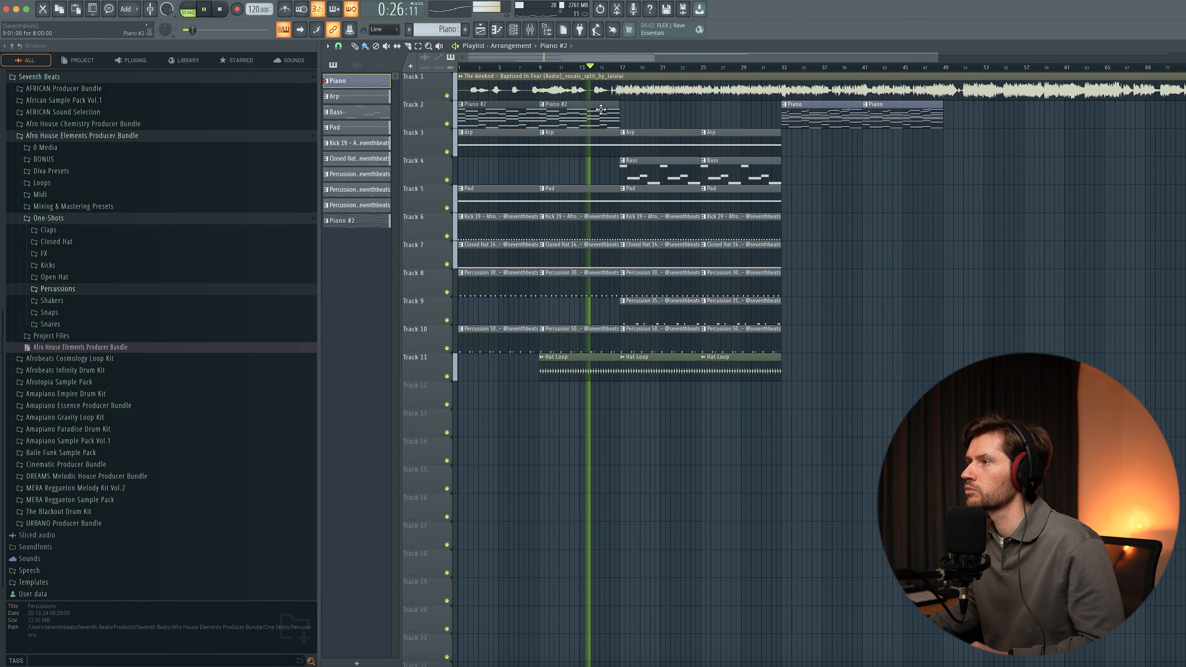
drag(625, 114, 720, 121)
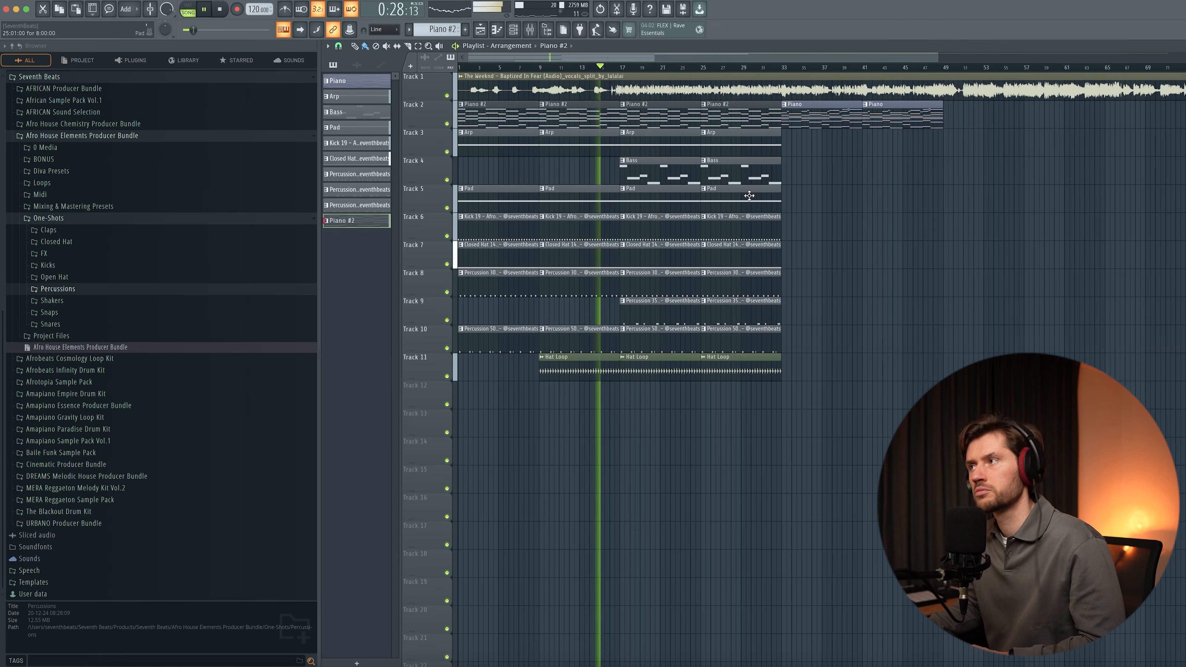
drag(815, 409, 627, 140)
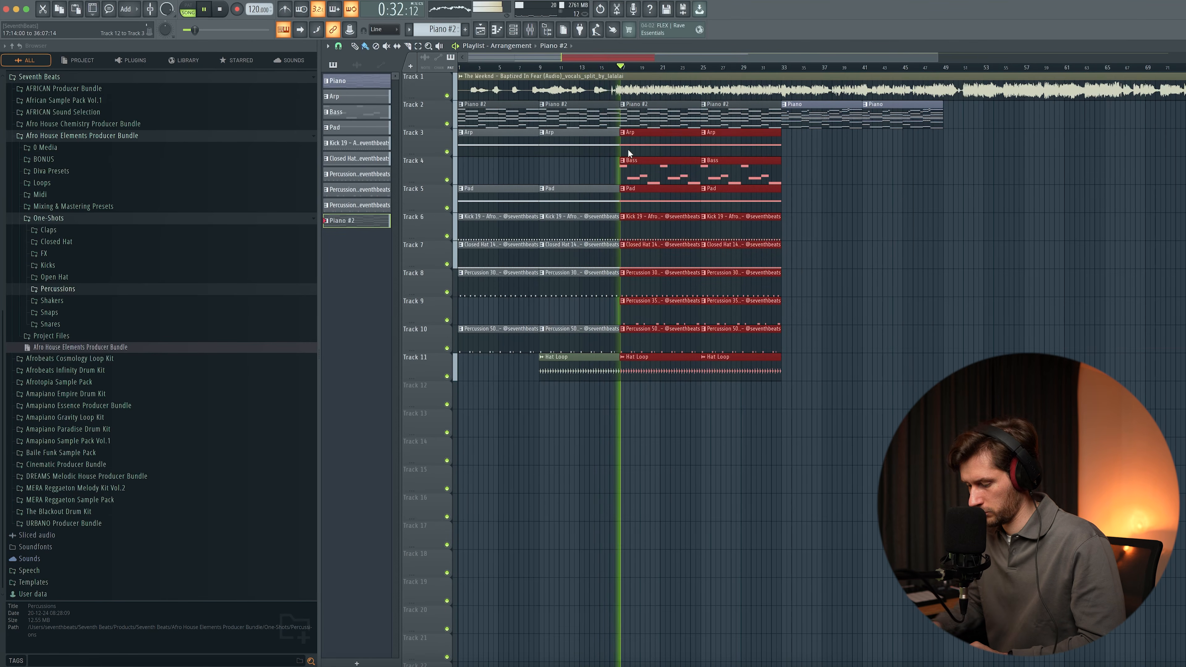
click(922, 327)
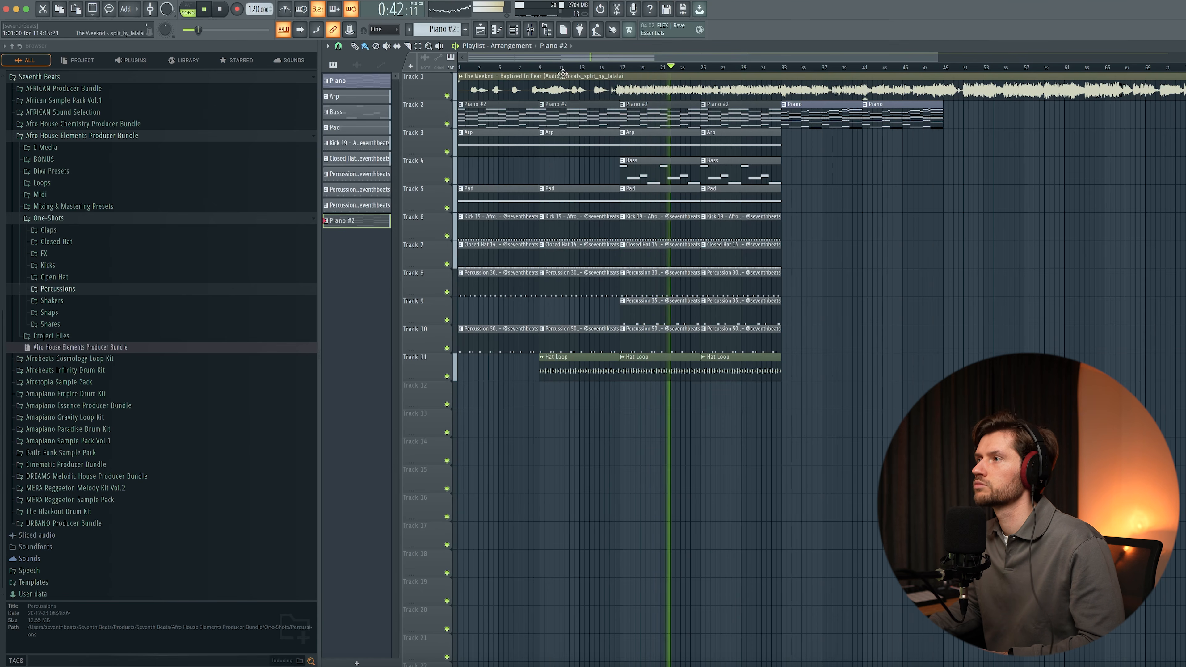
- Stop playback and insert a Serum instrument channel between the Pad and Kick channels in the Channel rack
click(514, 30)
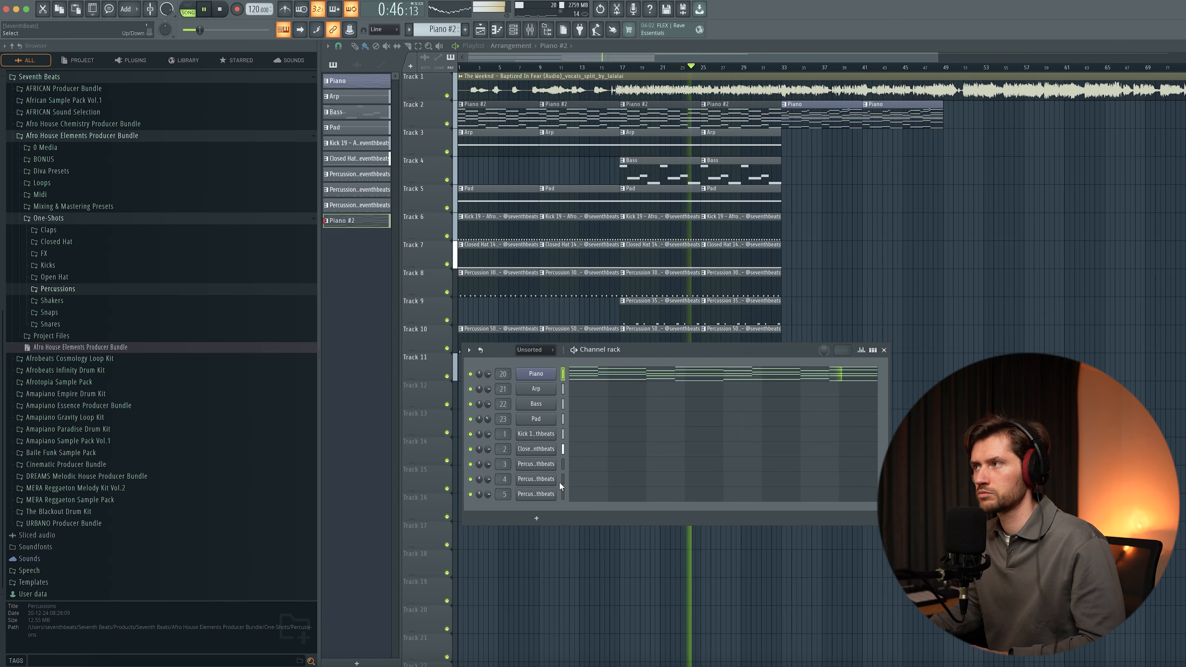
key(space)
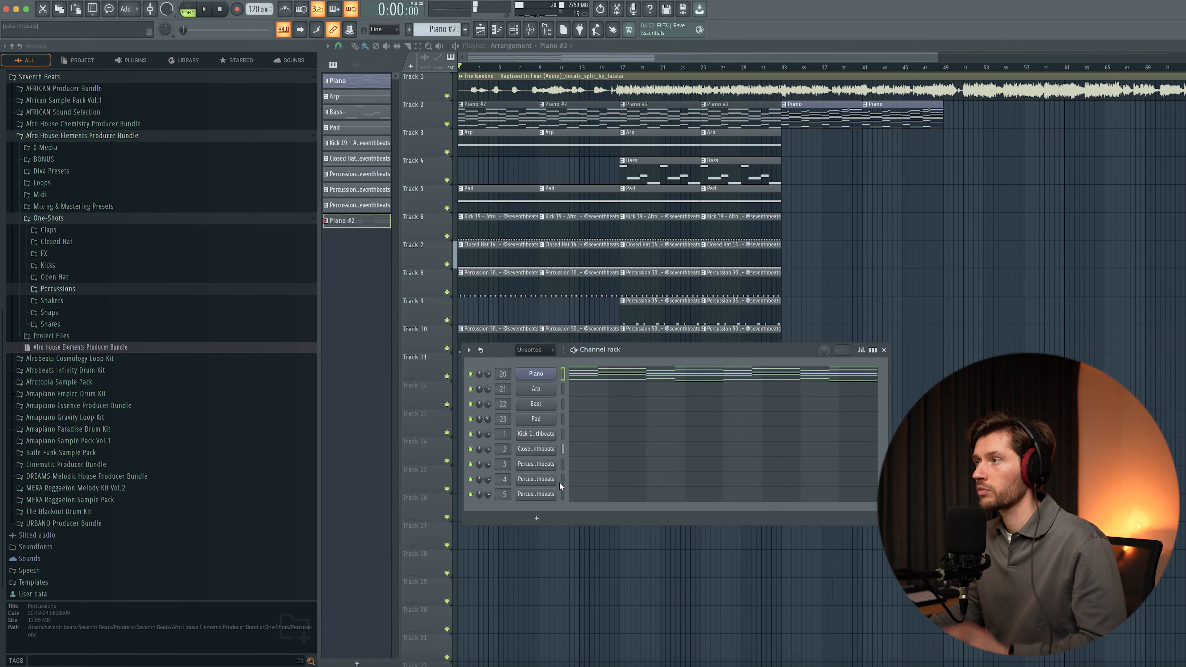
right_click(536, 435)
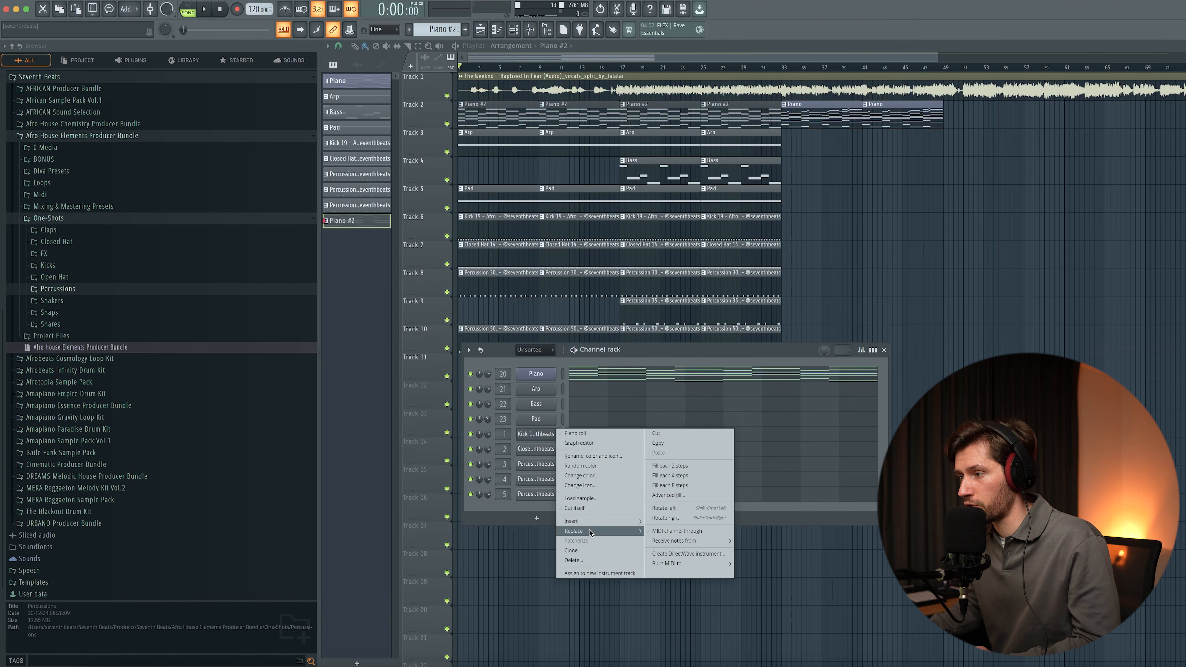
mouse_move(588, 524)
click(820, 531)
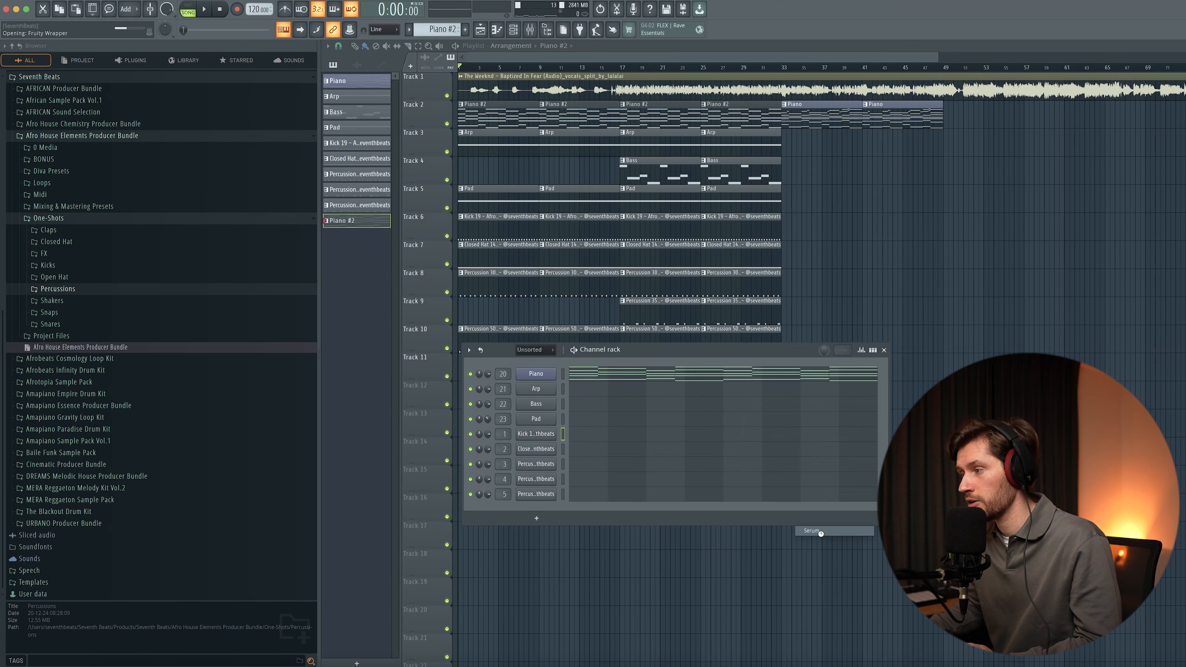
drag(247, 77, 640, 182)
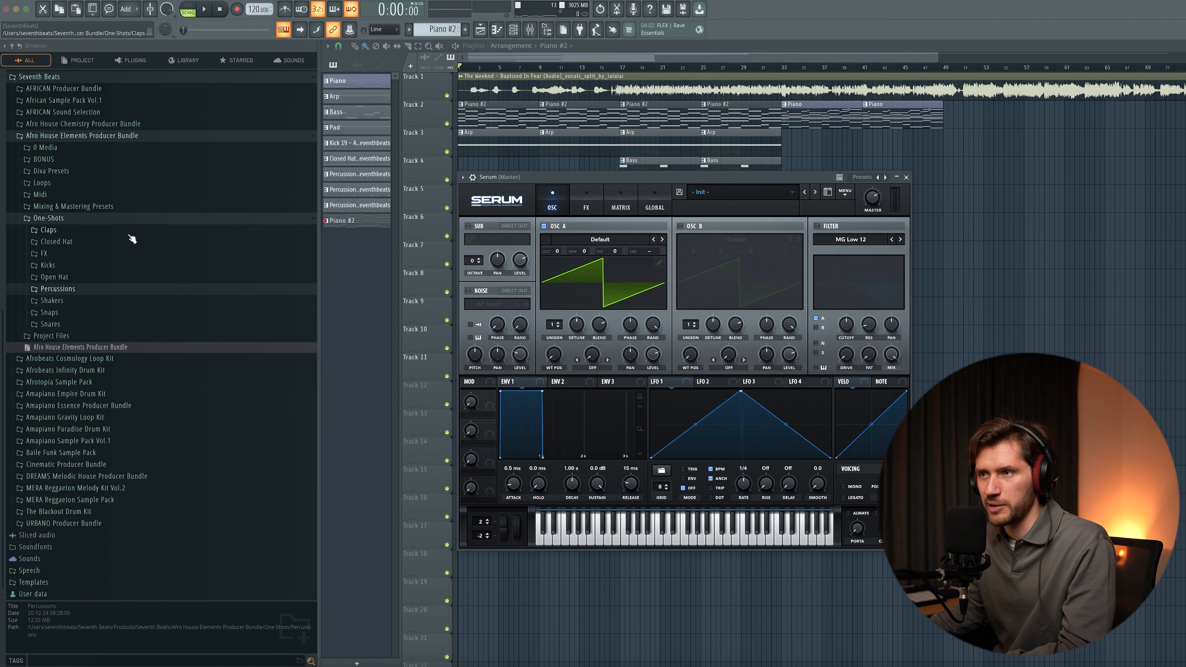
- Load the Pluck - KeineMusik preset from the Afro House Chemistry Producer Bundle's Serum Presets into Serum and close the plugin
click(135, 134)
click(106, 336)
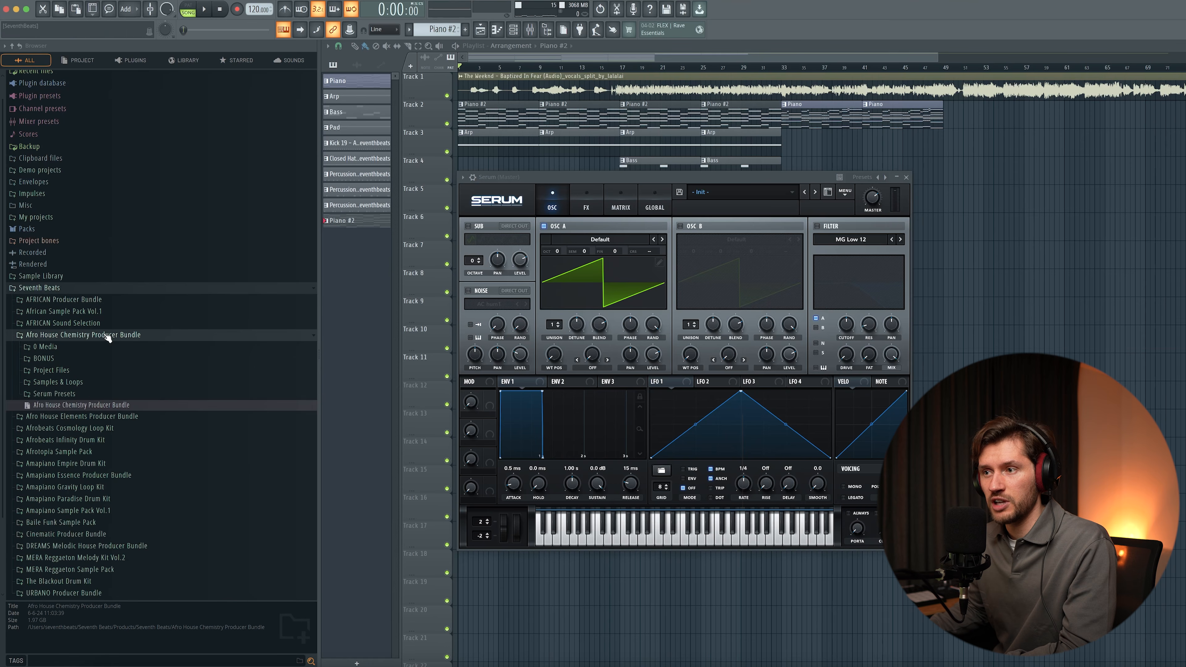
click(98, 396)
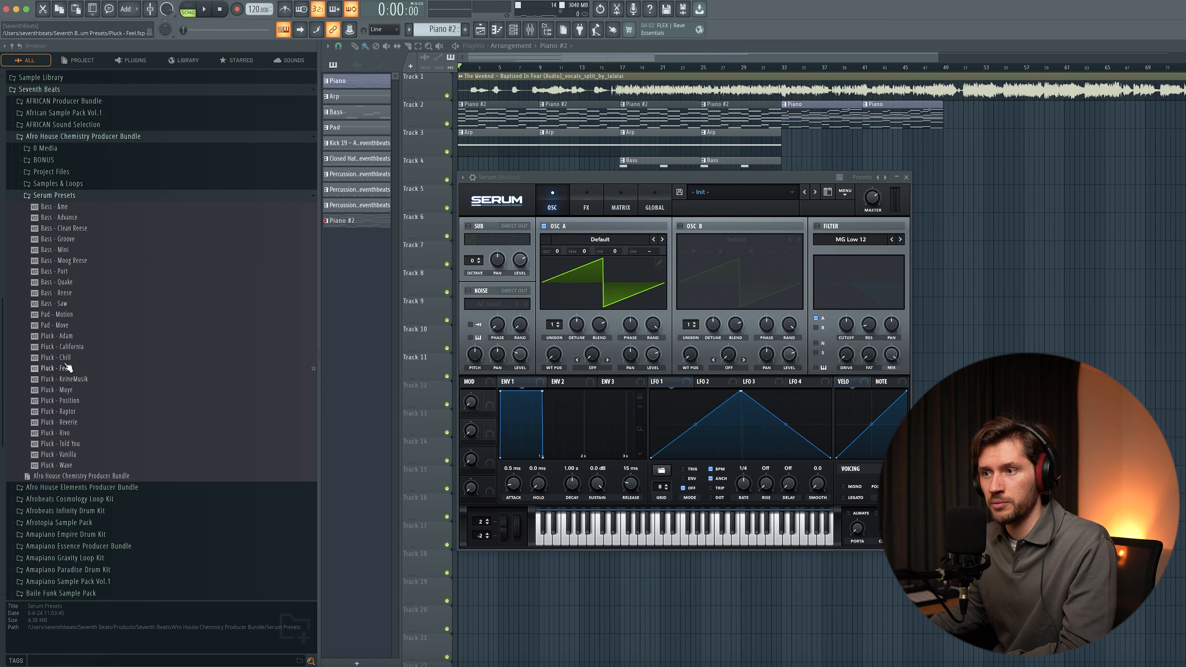
drag(73, 380, 621, 276)
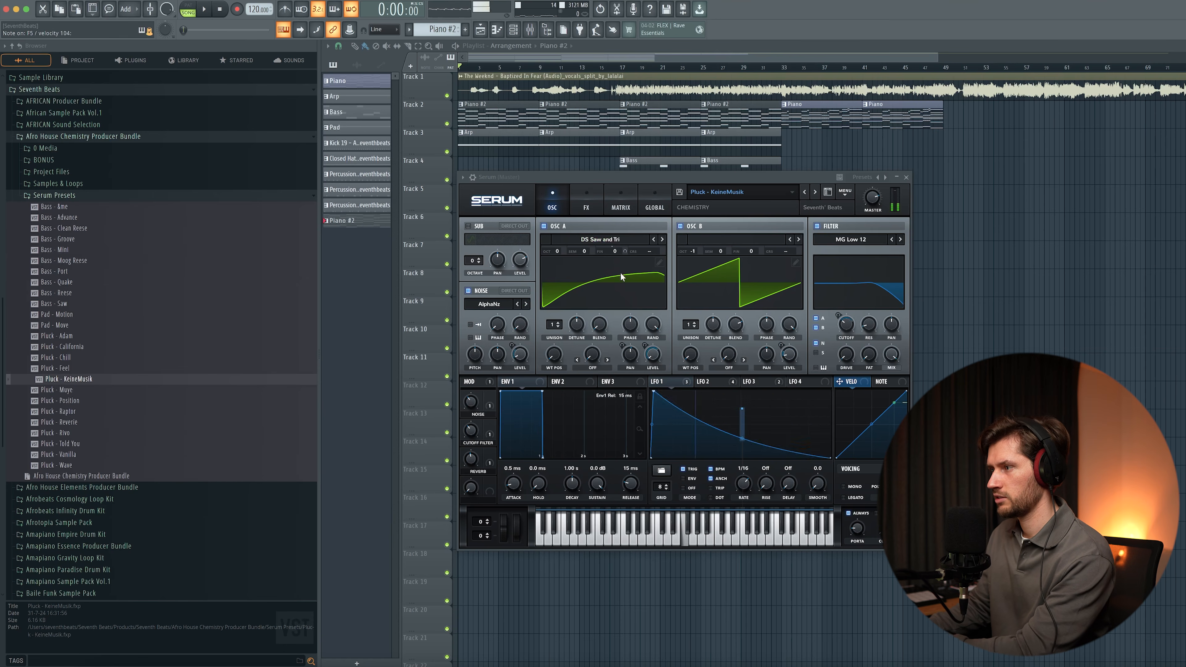
click(907, 178)
- Create a new pattern and shift the drum clips from Tracks 6 to 11 down one track, leaving Track 6 empty
key(F4)
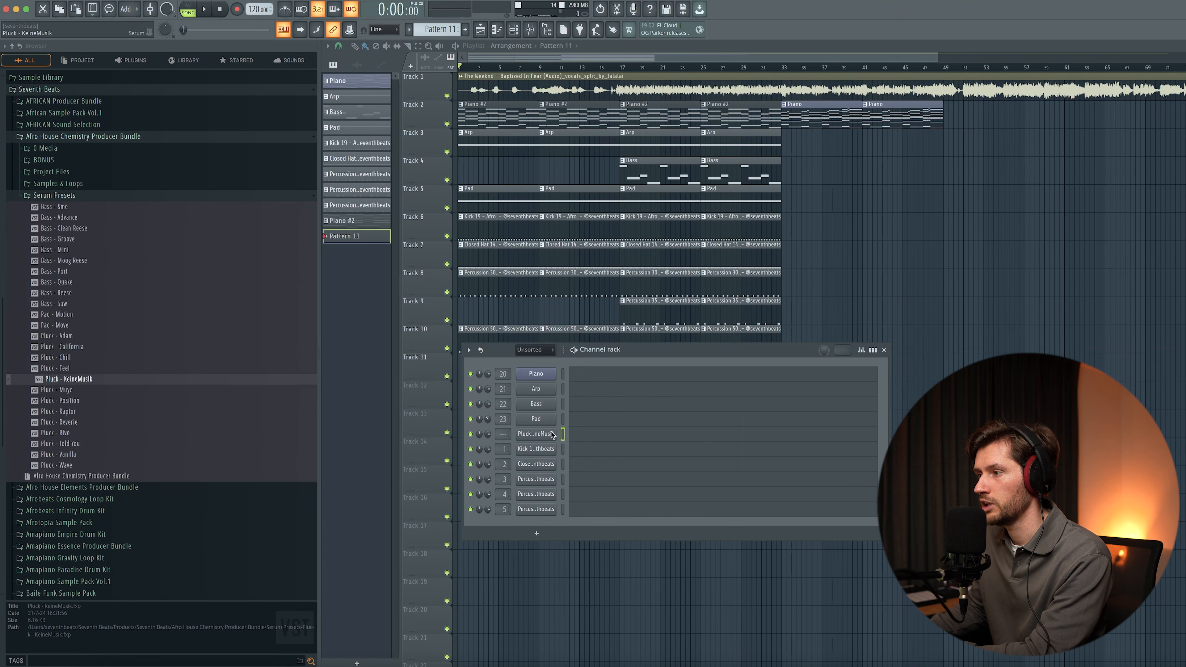
key(F6)
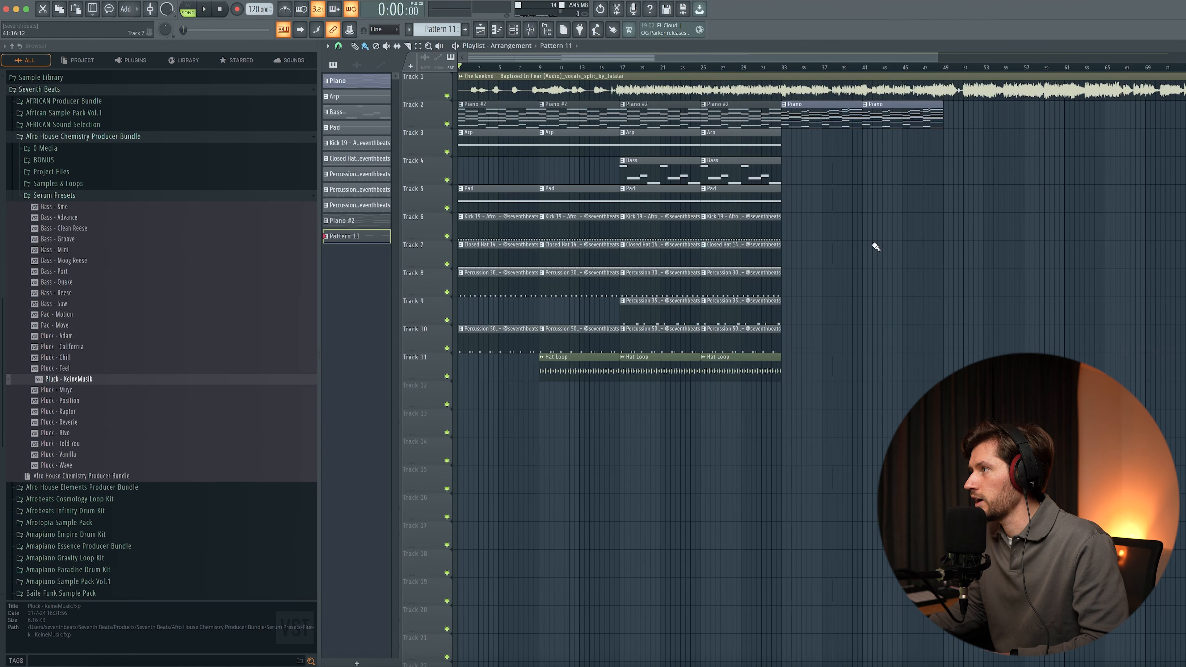
click(864, 70)
scroll(846, 72, right, 5)
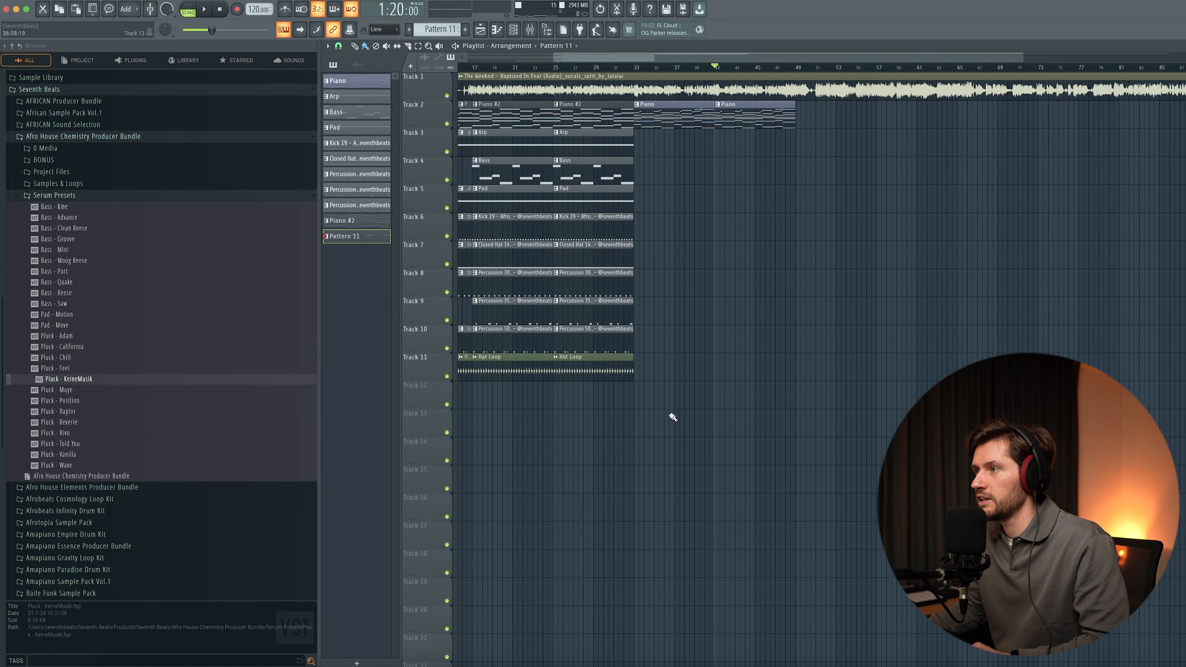
drag(675, 411, 339, 238)
key(Down)
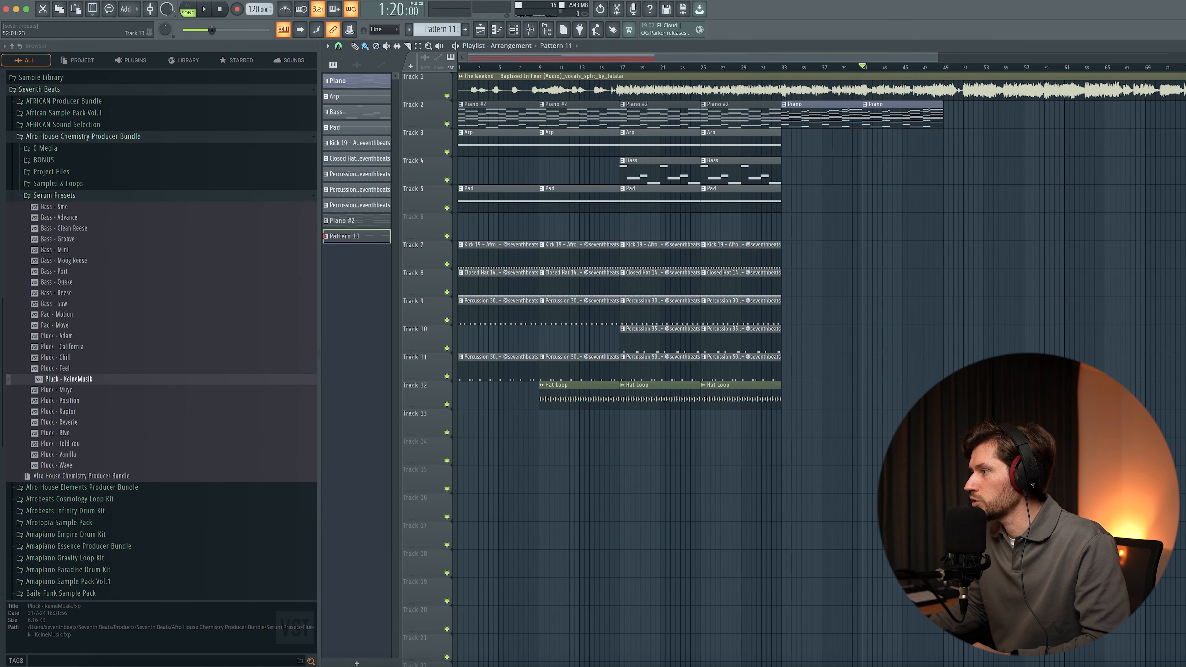
- Copy the Track 3 to 12 clips from bars 17 to 32 to bars 49 to 64 and continue the Piano clips above them
drag(808, 464, 623, 156)
key(ctrl+b)
drag(820, 154, 991, 151)
click(941, 122)
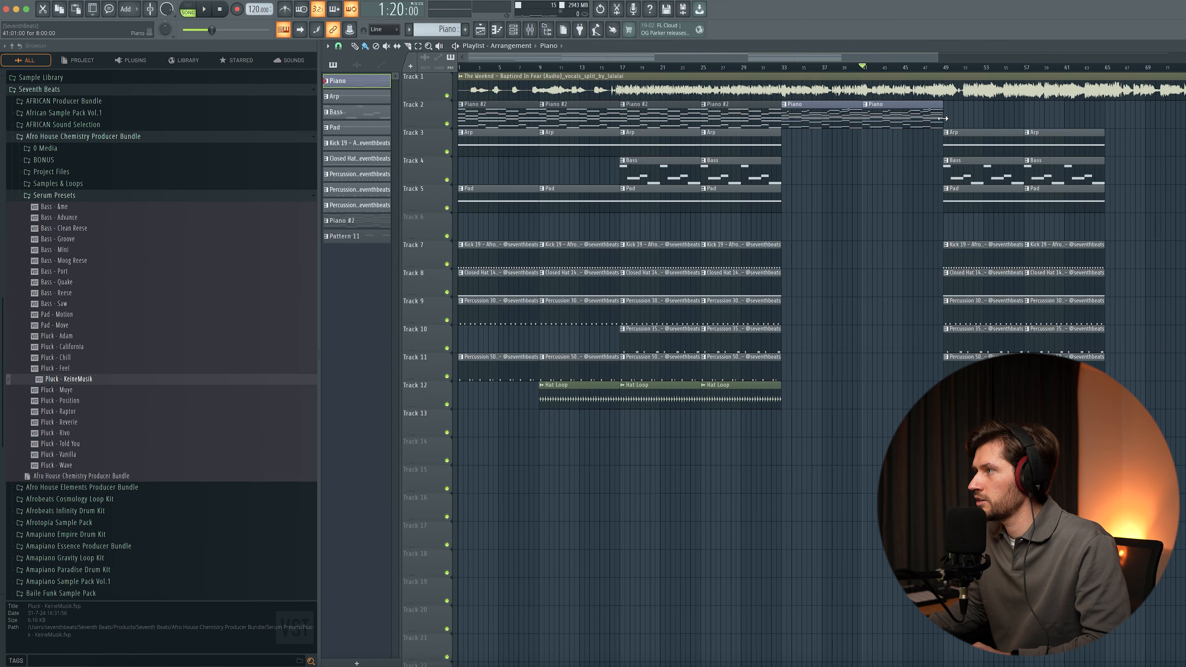
- Play the arrangement from just before bar 33 and fill bars 33 to 48 of Track 4 with Bass clips
scroll(610, 73, right, 5)
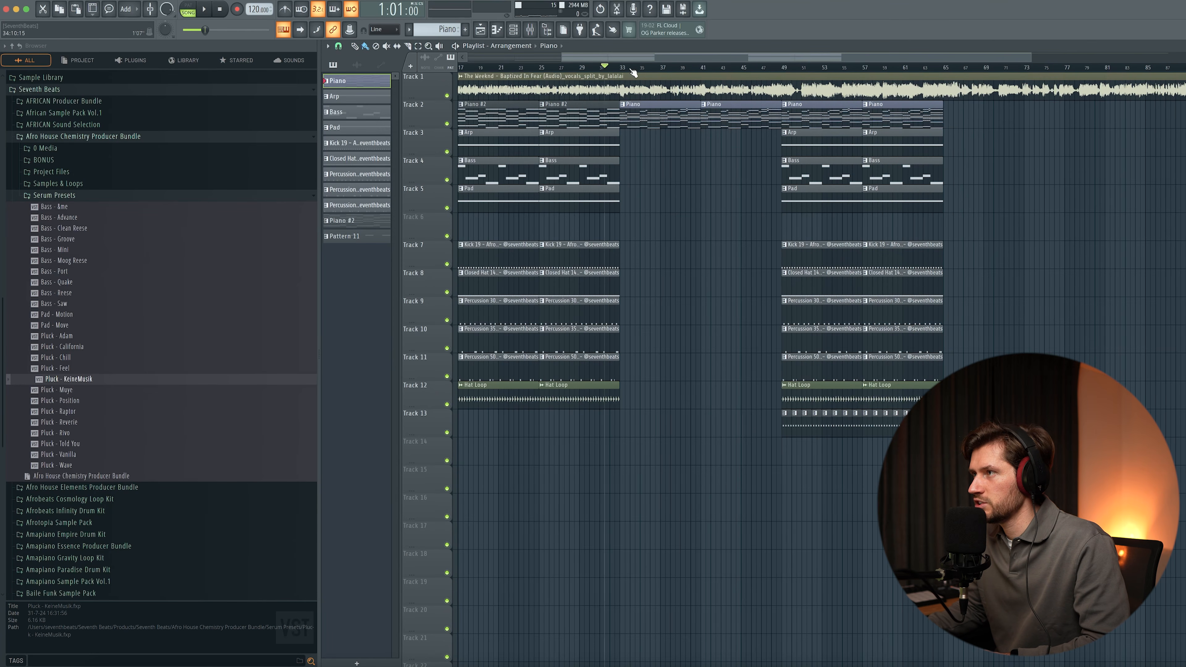
key(space)
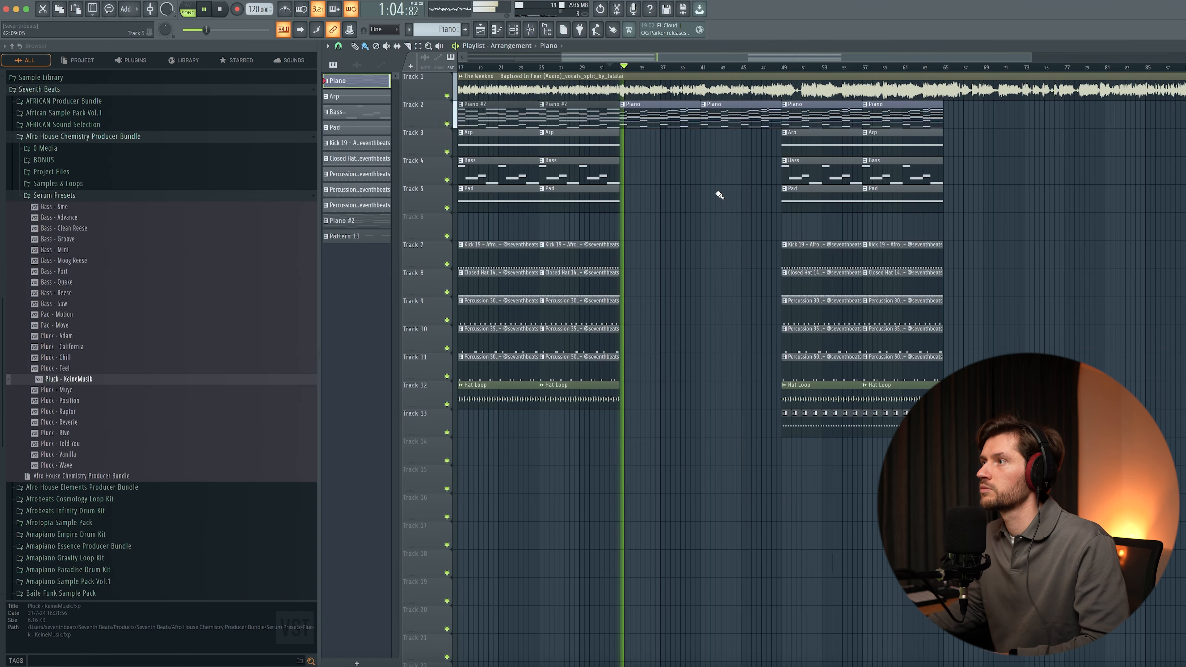
click(612, 173)
click(628, 169)
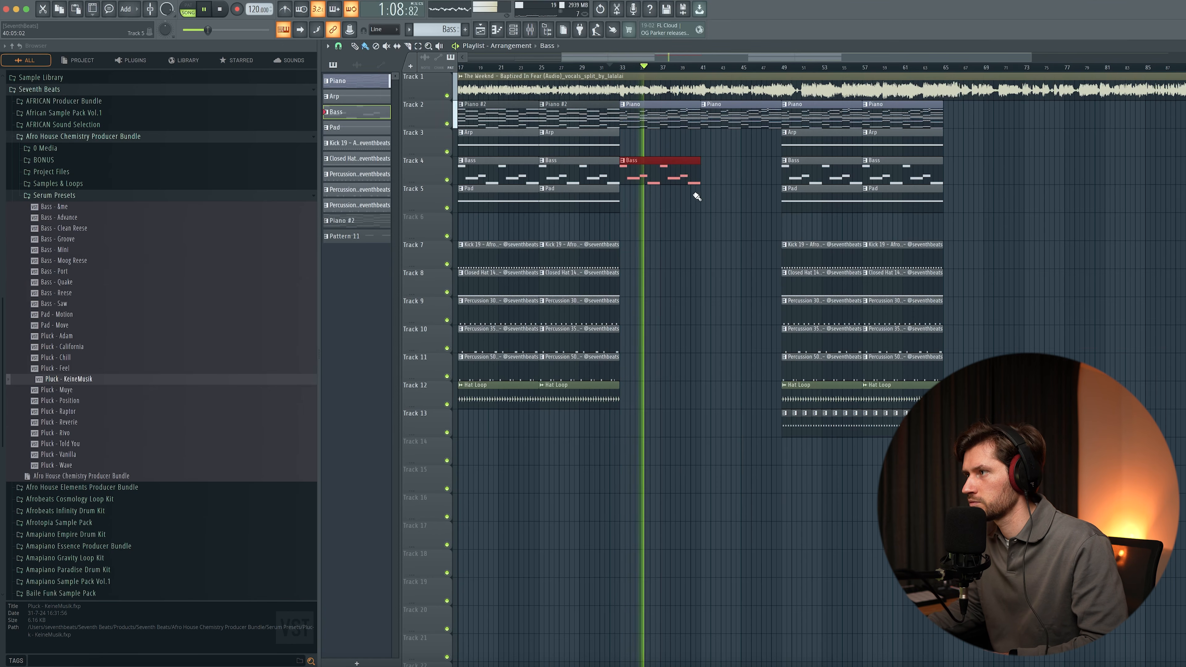
key(ctrl+b)
click(1046, 208)
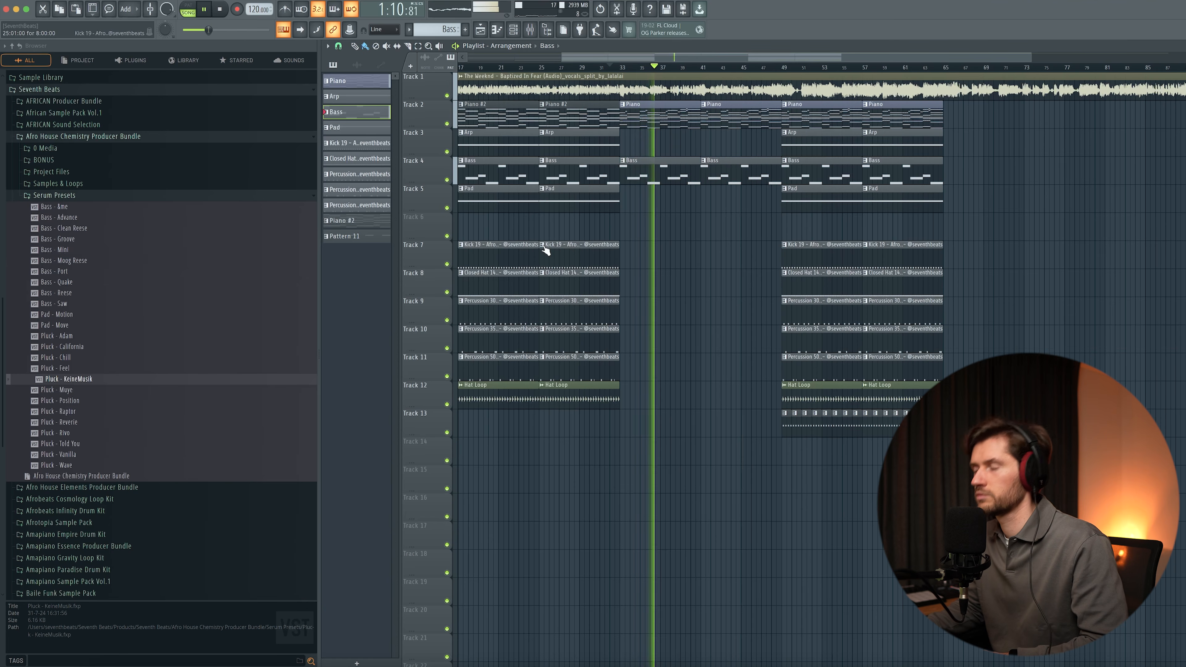
- Add a Hat Loop clip on Track 12 and a Closed Hat 14 clip on Track 8 at bar 41 and listen on
drag(1032, 58, 867, 70)
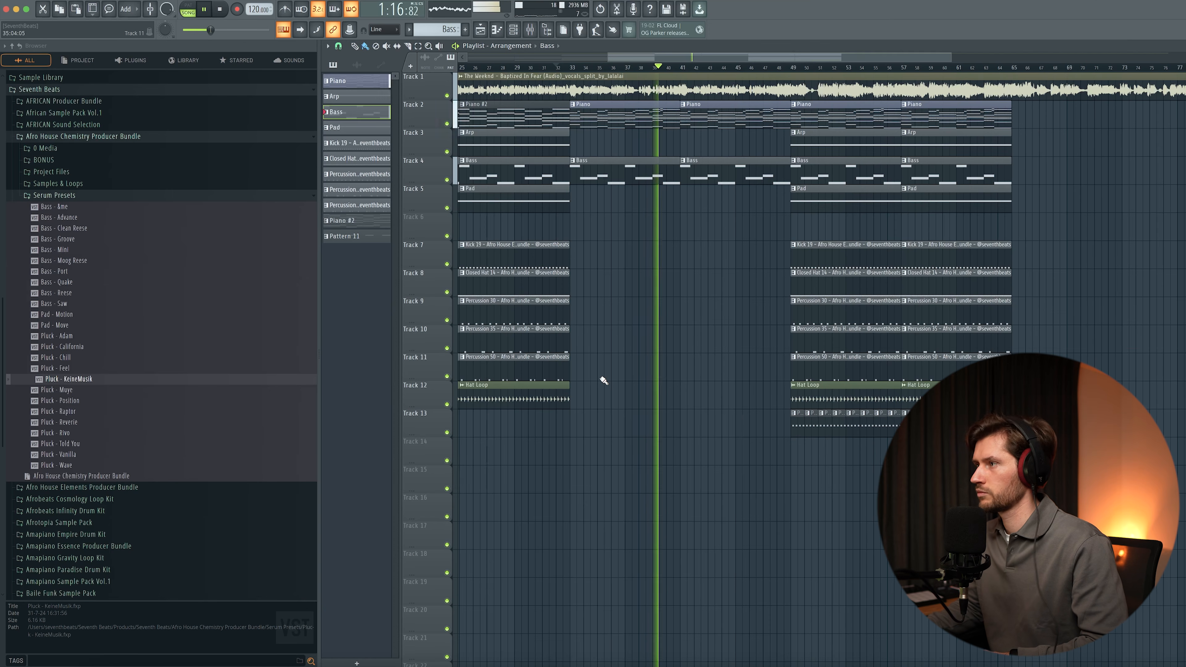
click(840, 390)
click(681, 397)
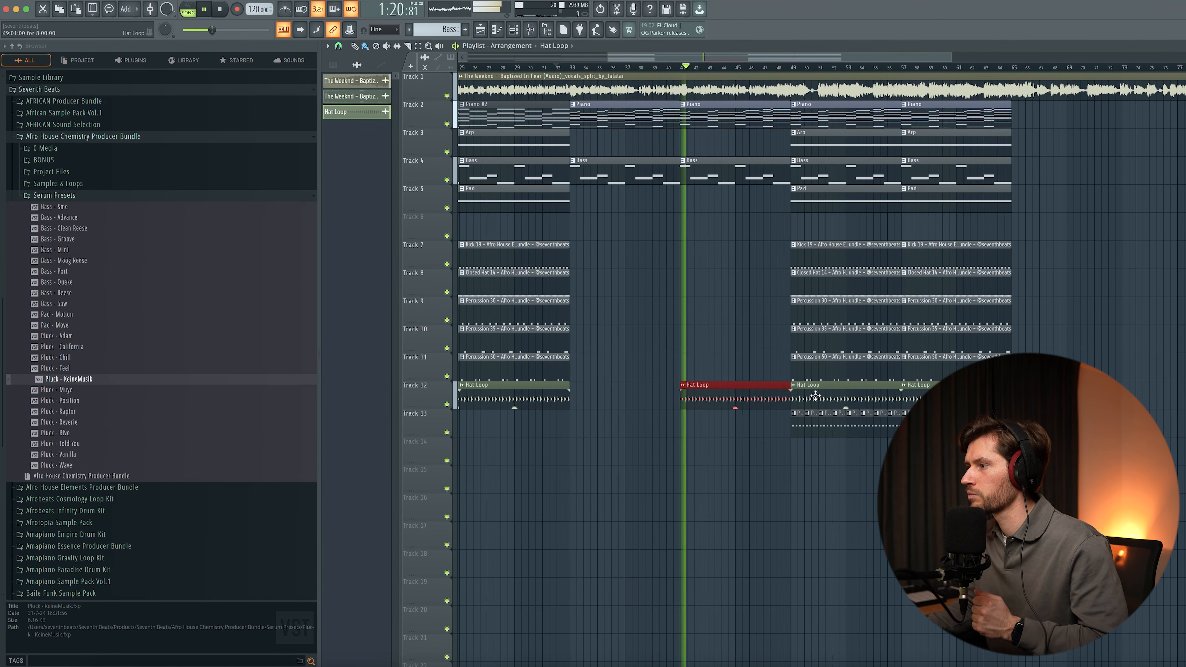
click(803, 282)
click(681, 279)
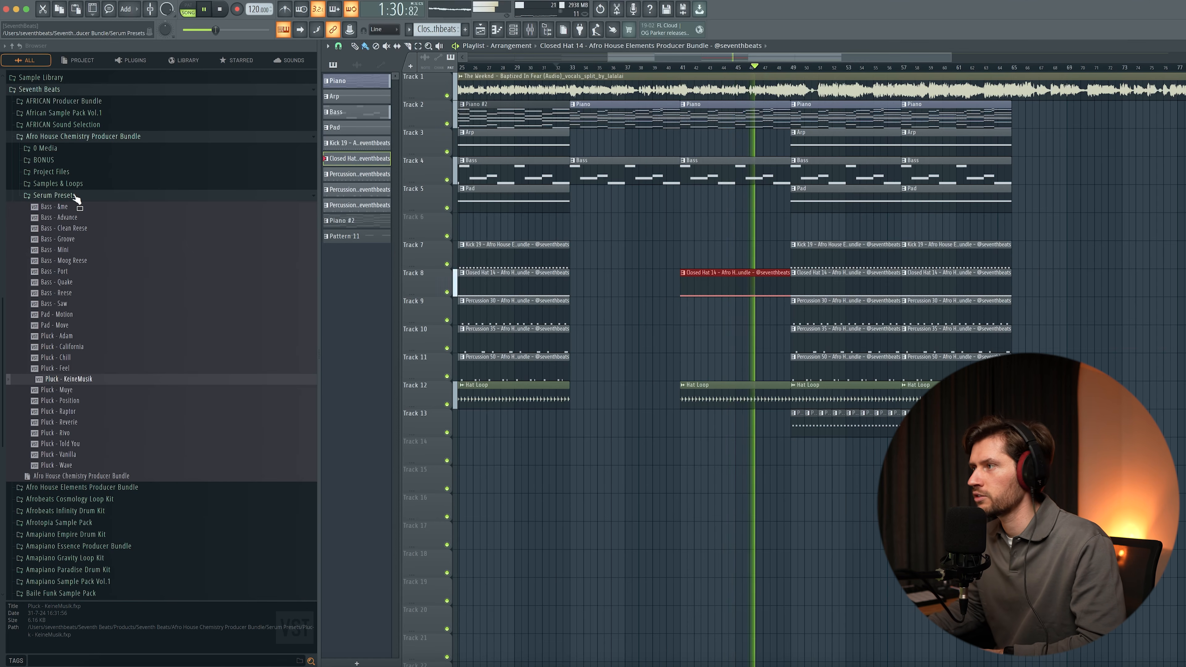
click(1040, 308)
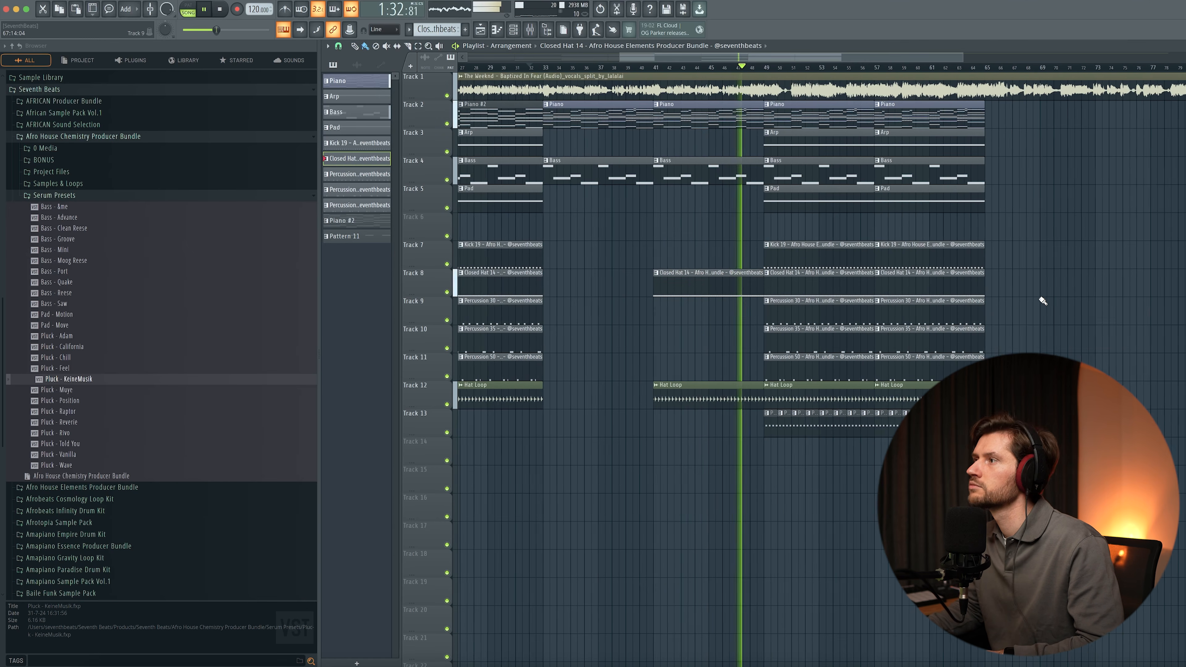
scroll(1044, 301, right, 5)
scroll(1042, 300, right, 1)
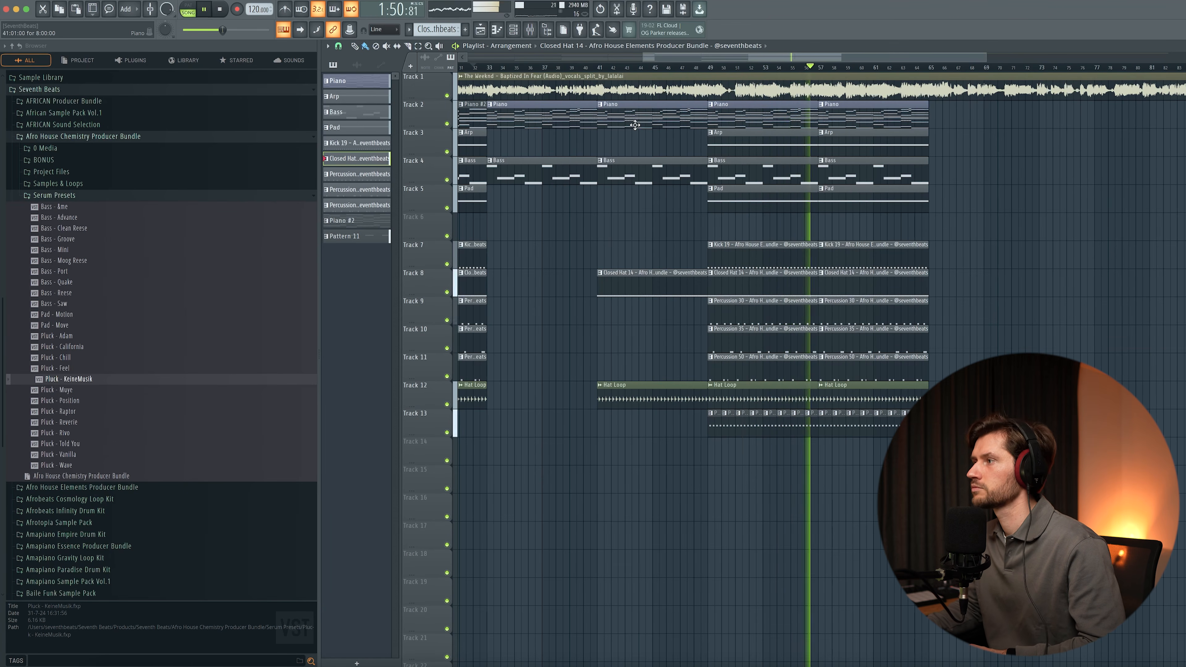
- Stop playback and place the FX 8 sample from the Afro House Chemistry FX folder on Track 15 around bar 48
key(space)
click(89, 196)
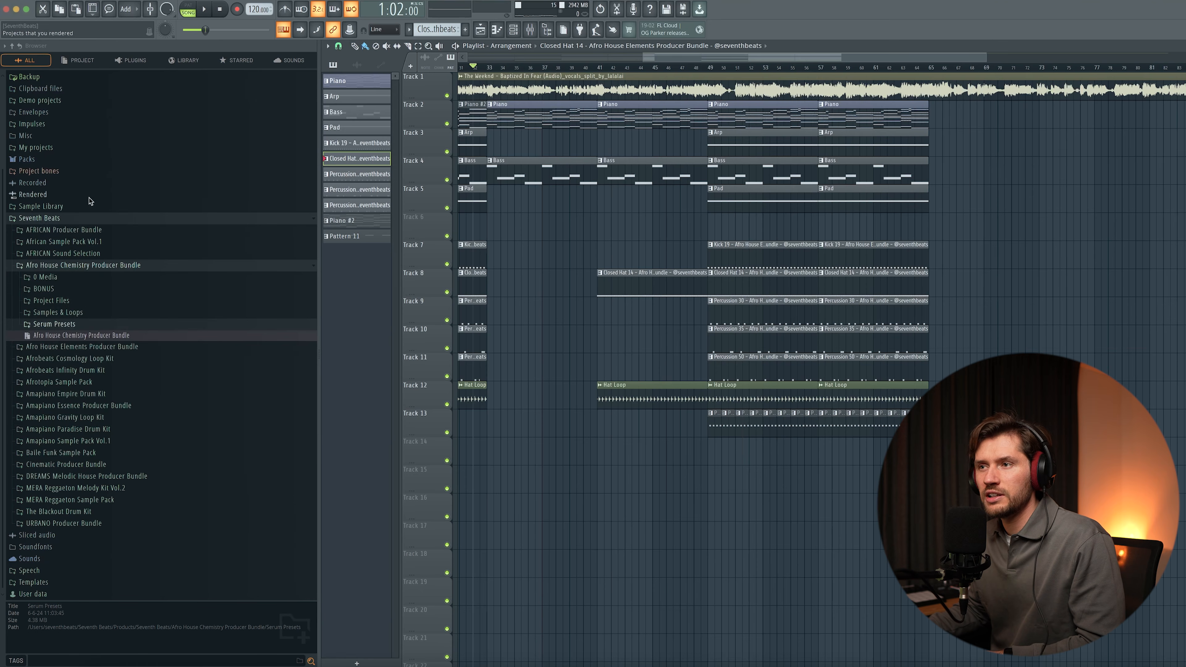
click(70, 313)
click(74, 313)
click(78, 315)
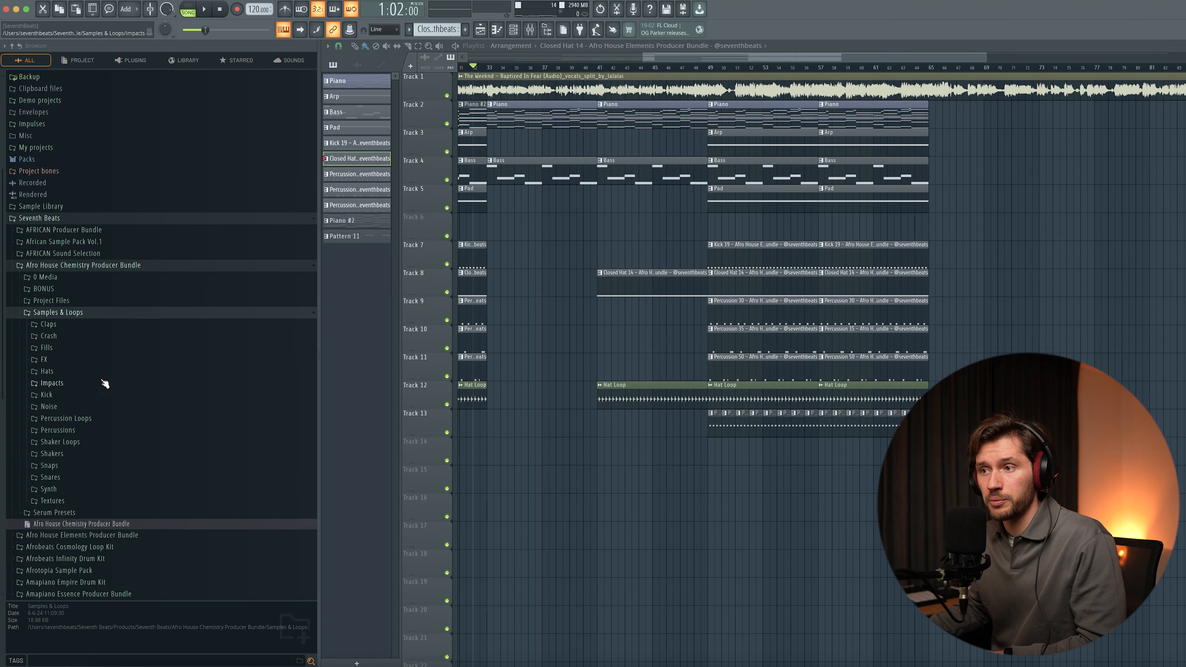
click(74, 362)
scroll(88, 374, down, 3)
drag(93, 402, 697, 471)
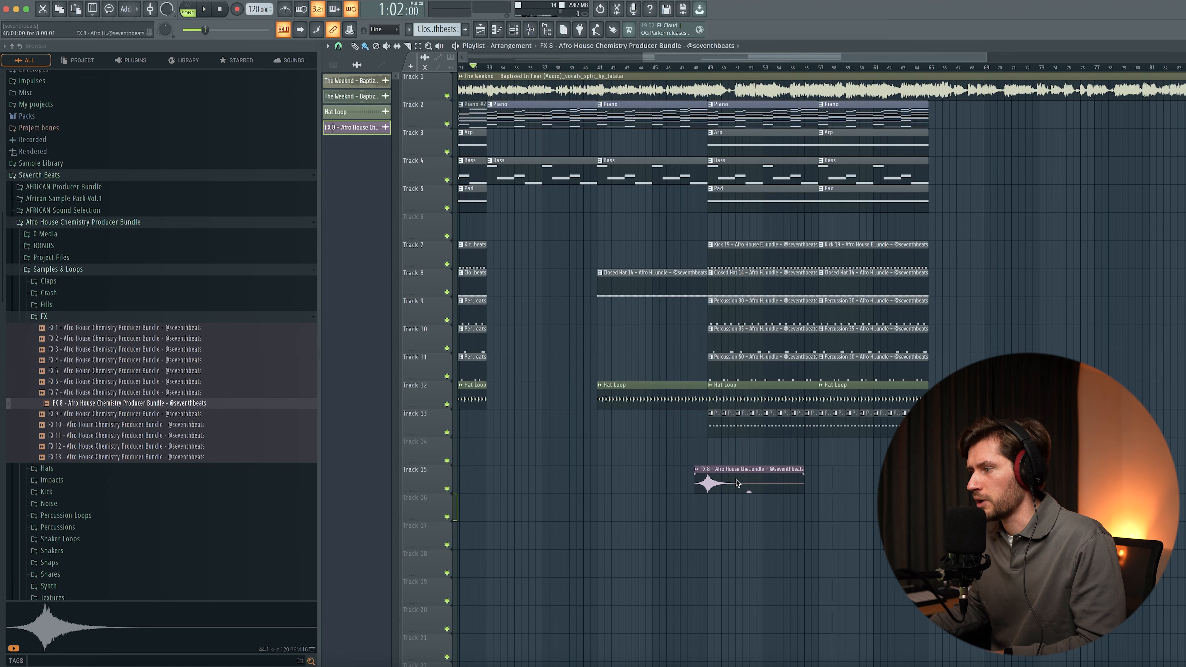
- Lower the FX 8 sample's channel volume and repeat its clip eight bars further along Track 15
double_click(738, 483)
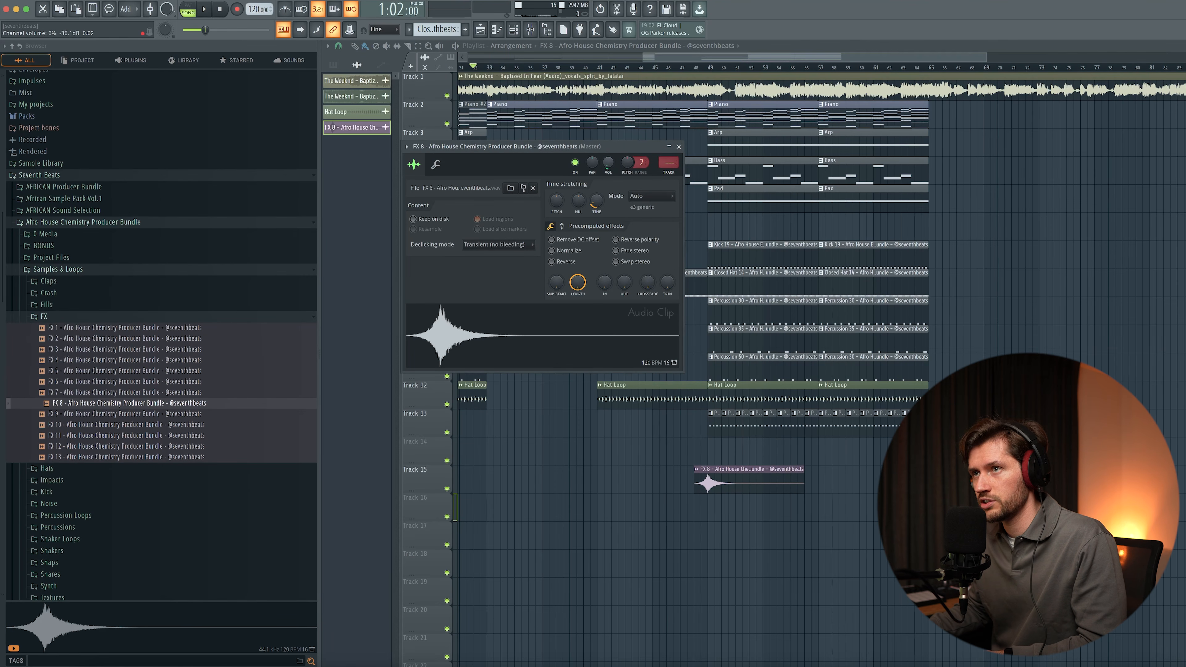
click(680, 147)
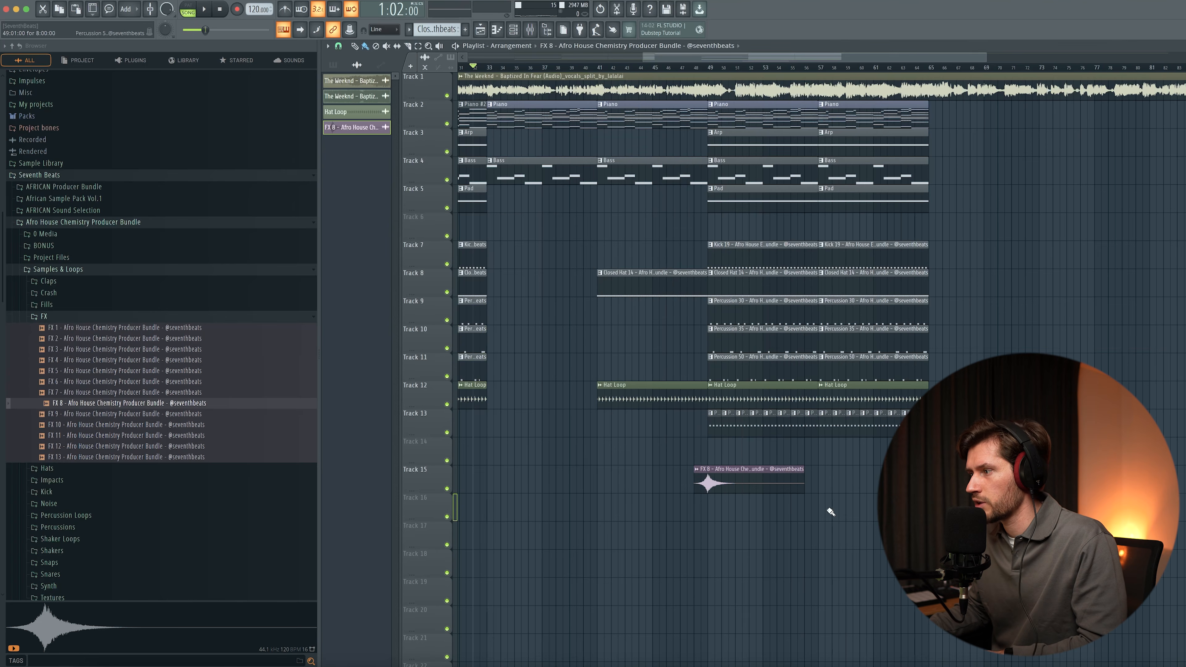
drag(810, 449, 810, 478)
- Place the FX 6 sample on Track 16 at bar 49, adjust its channel volume, and copy it to bar 57 and Track 17
click(87, 382)
drag(89, 382, 742, 505)
double_click(764, 509)
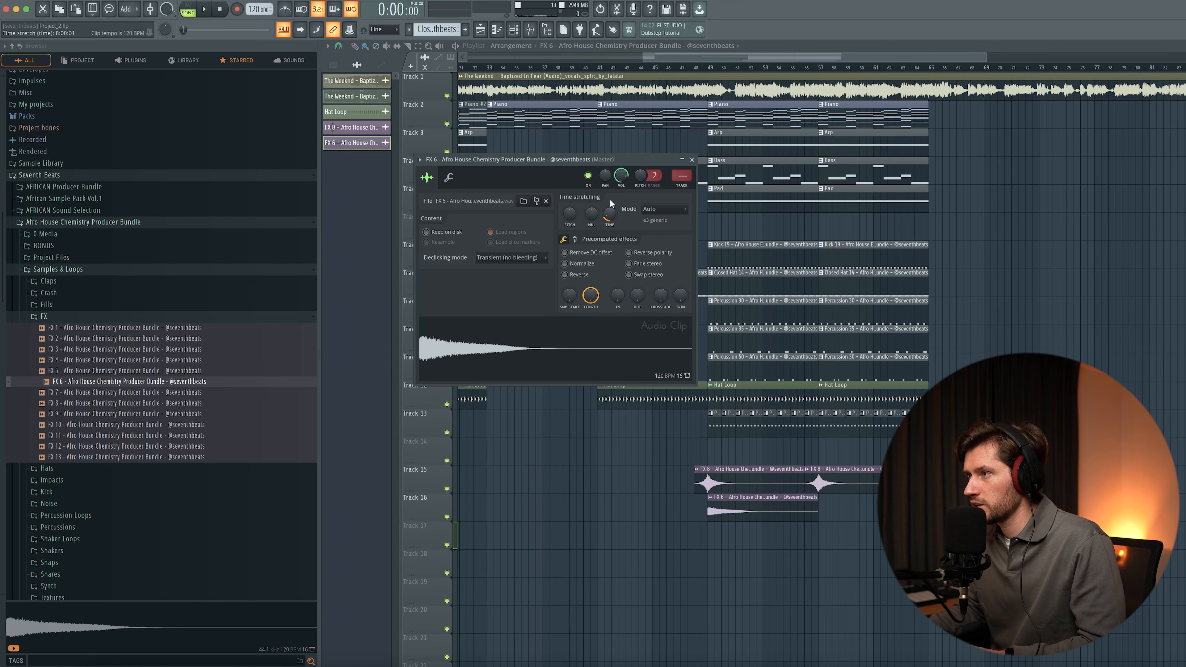
click(691, 160)
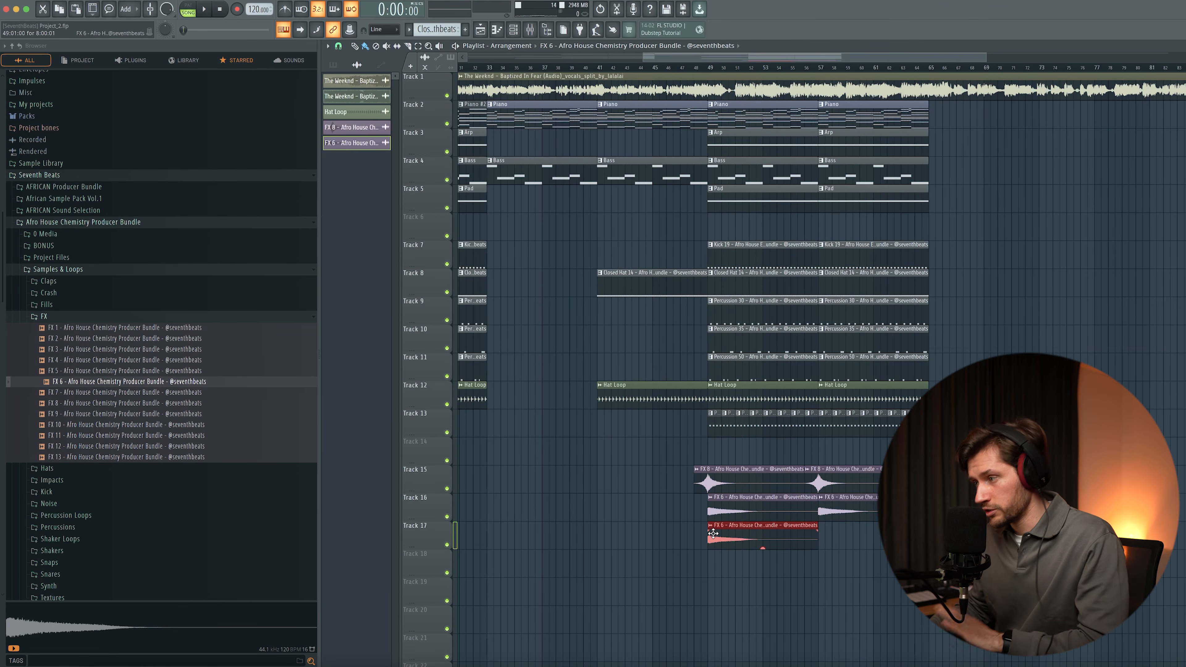
- Make the FX 6 clip on Track 17 unique as a sample and reverse it
right_click(714, 533)
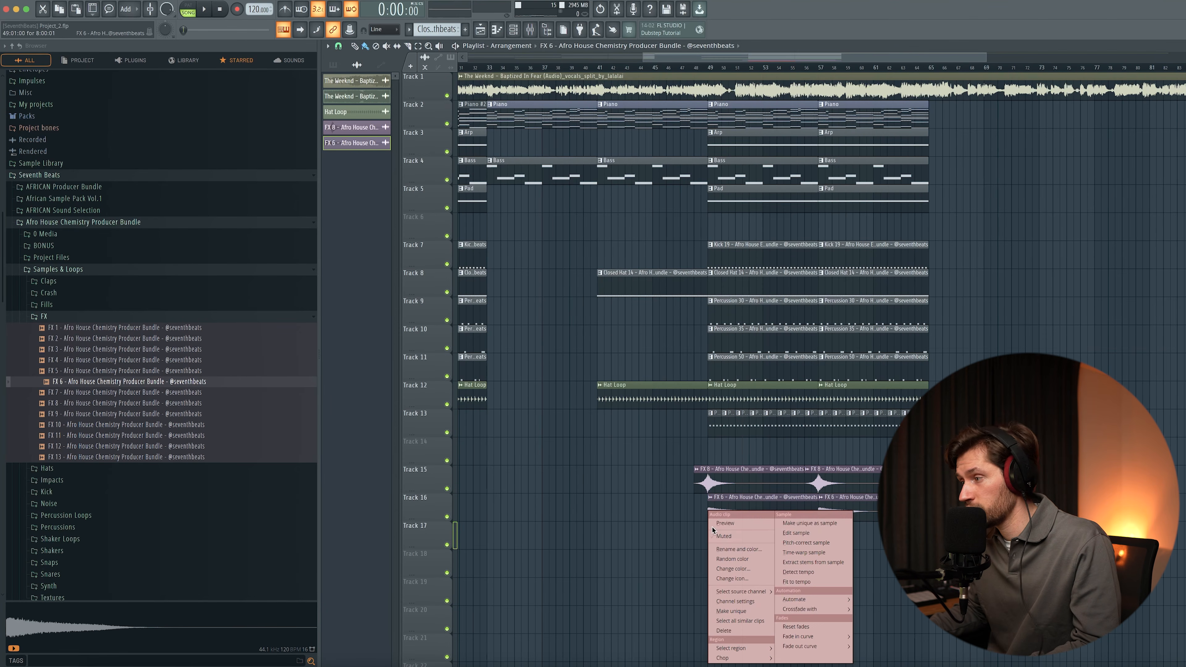
click(790, 524)
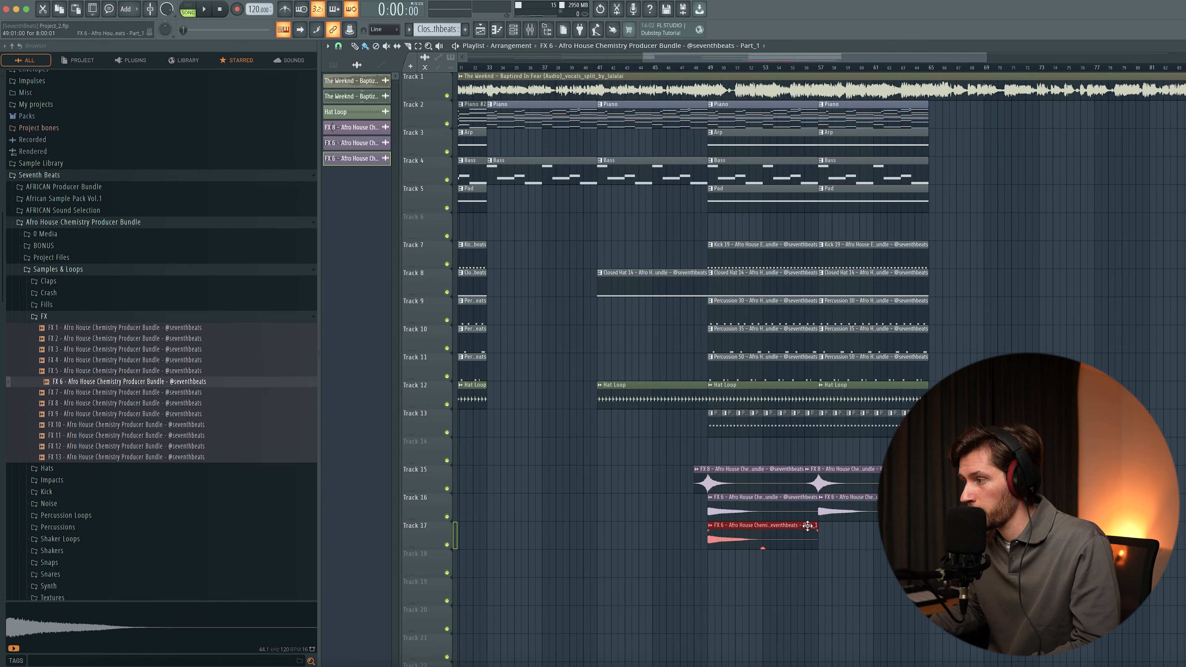
double_click(769, 533)
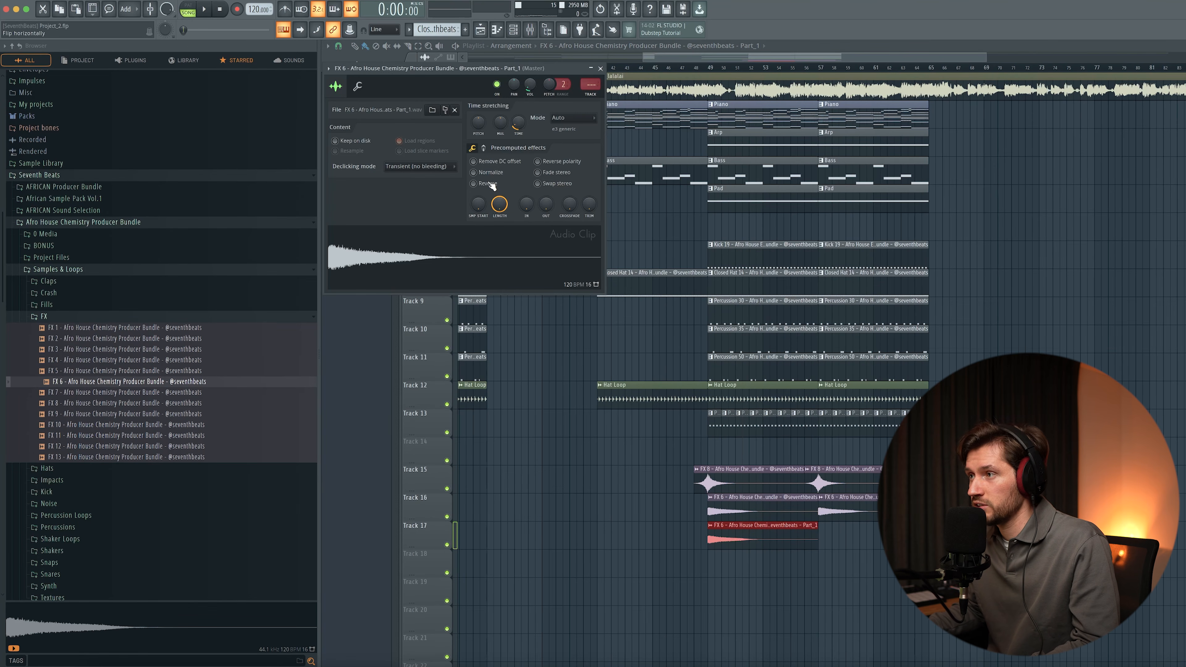
click(474, 183)
click(600, 69)
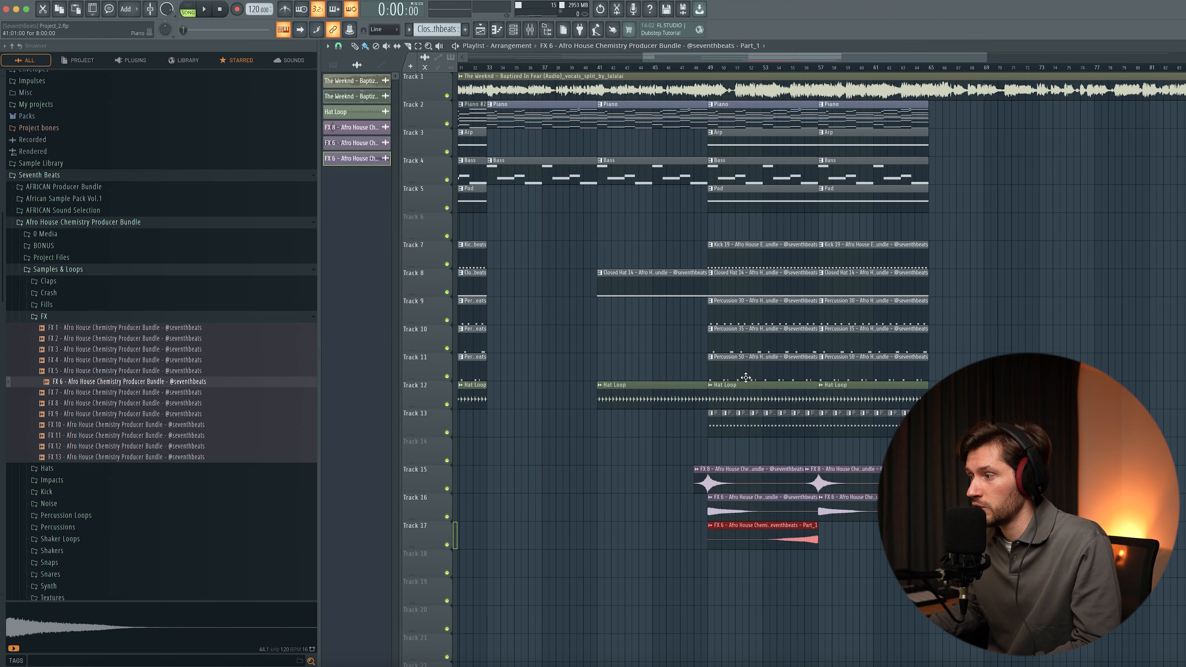
- Copy the reversed FX 6 clip to bars 57 and 41 on Track 17, and play the drop while checking the mixer levels
drag(825, 563, 834, 521)
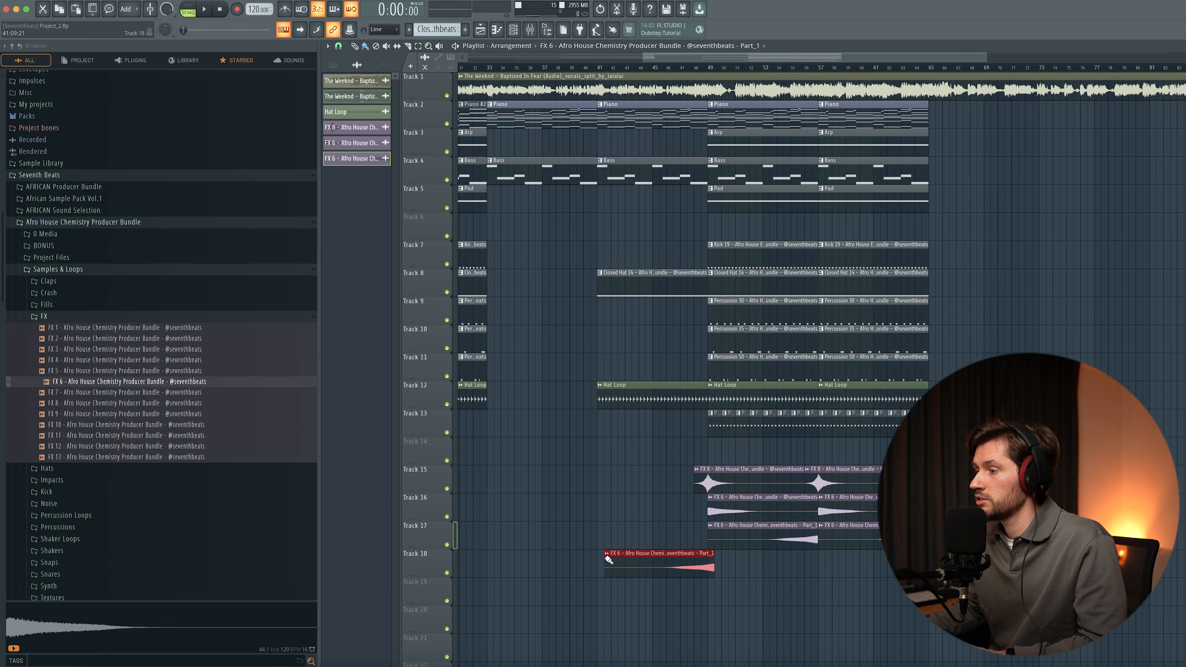
drag(633, 536, 634, 519)
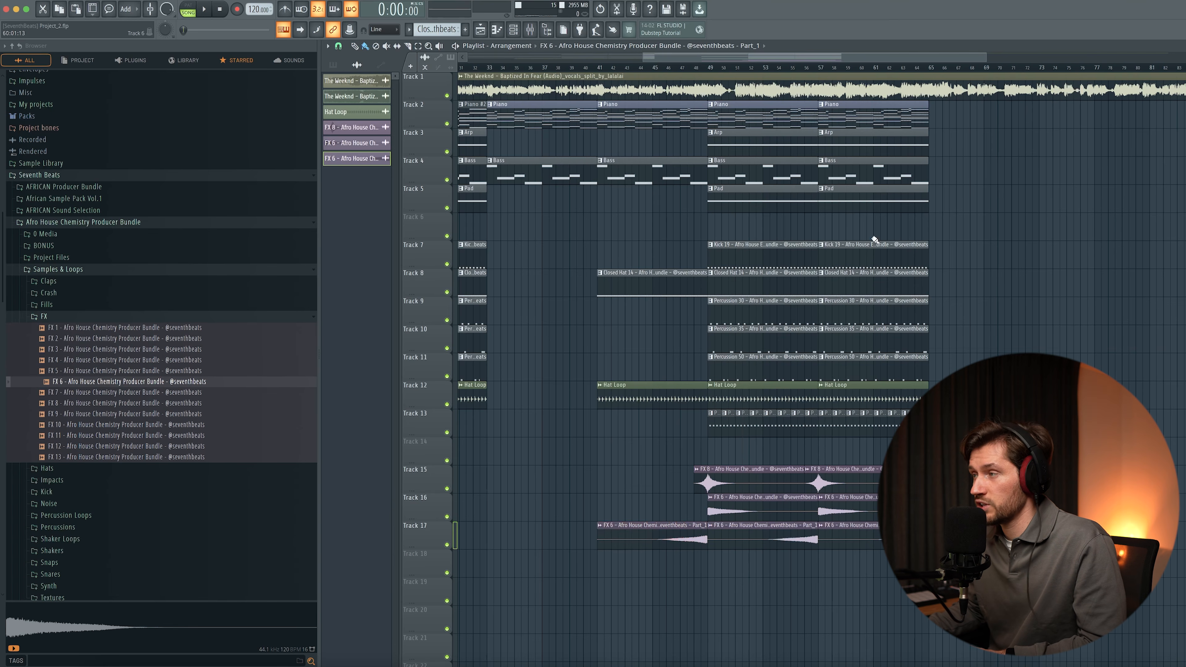
key(space)
key(F9)
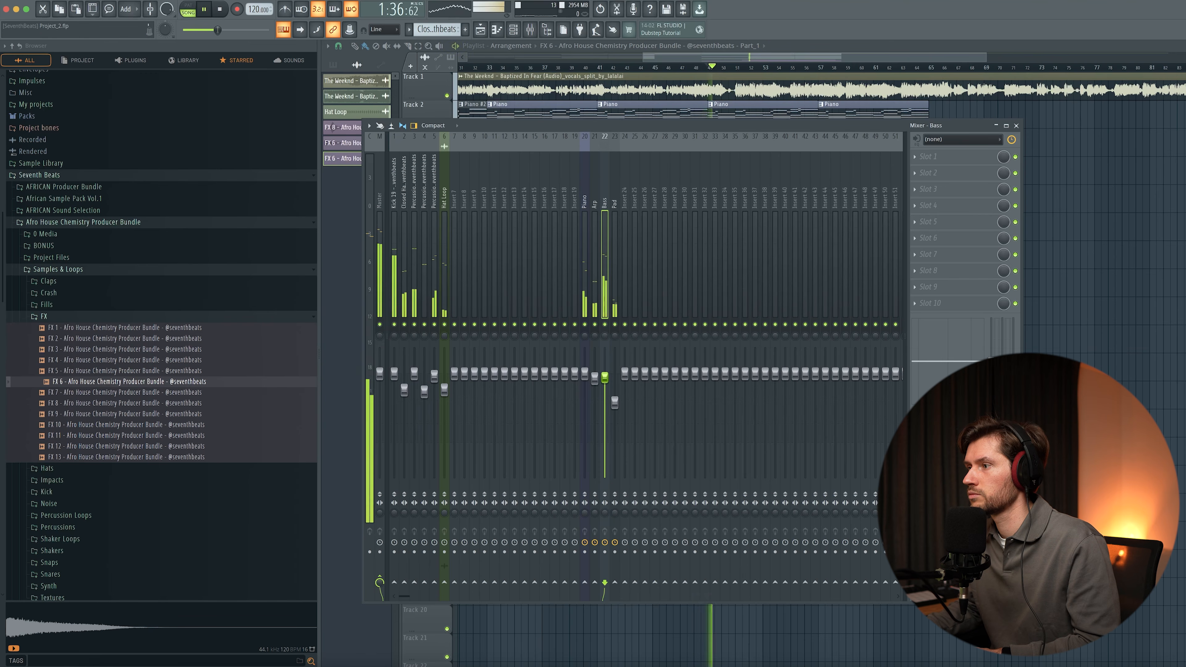
key(F9)
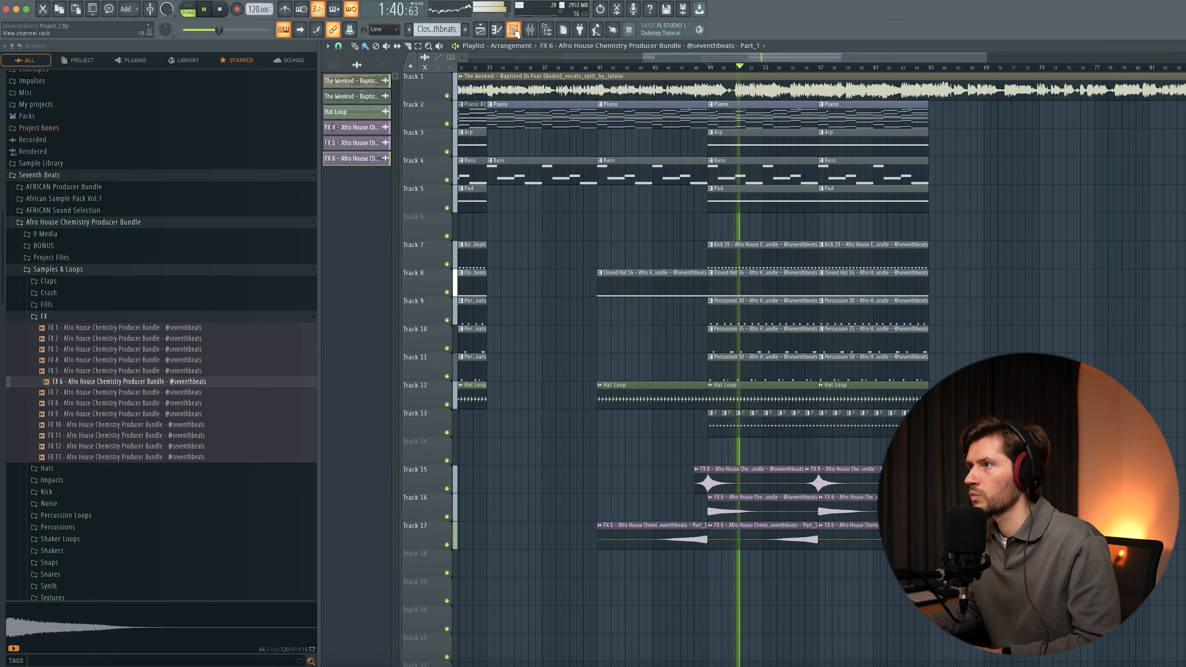
- Raise the Reverb macro of the Pluck - KeineMusik preset in Serum during playback, listen to the drop, and stop
key(F6)
click(537, 350)
click(529, 383)
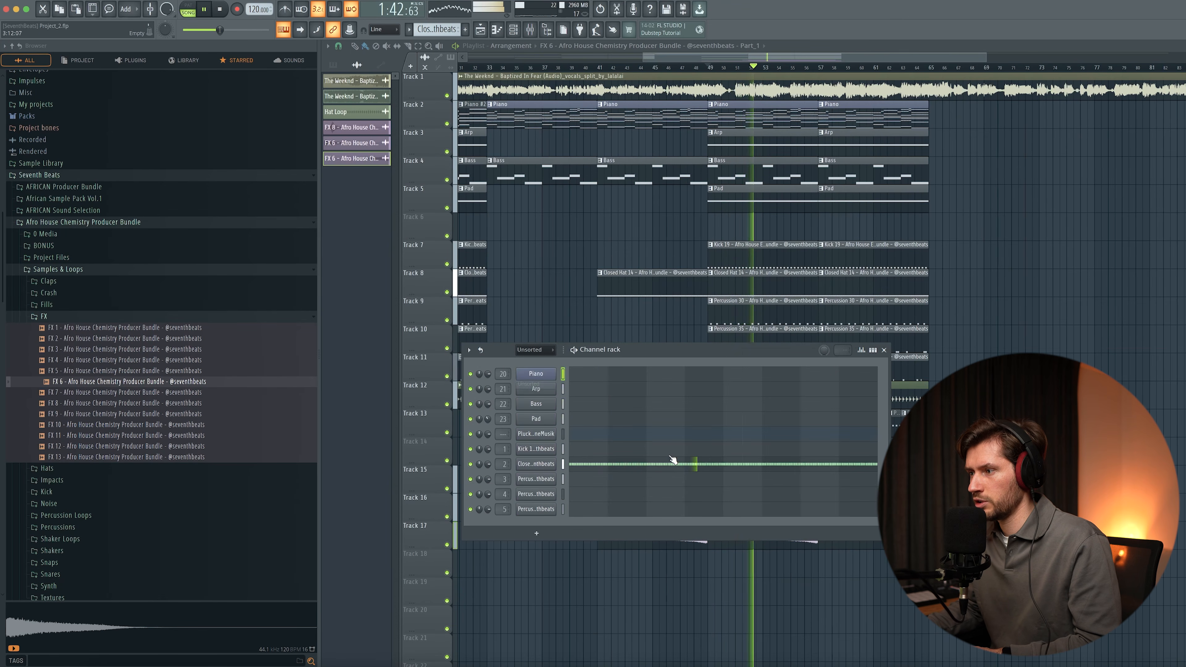
click(542, 433)
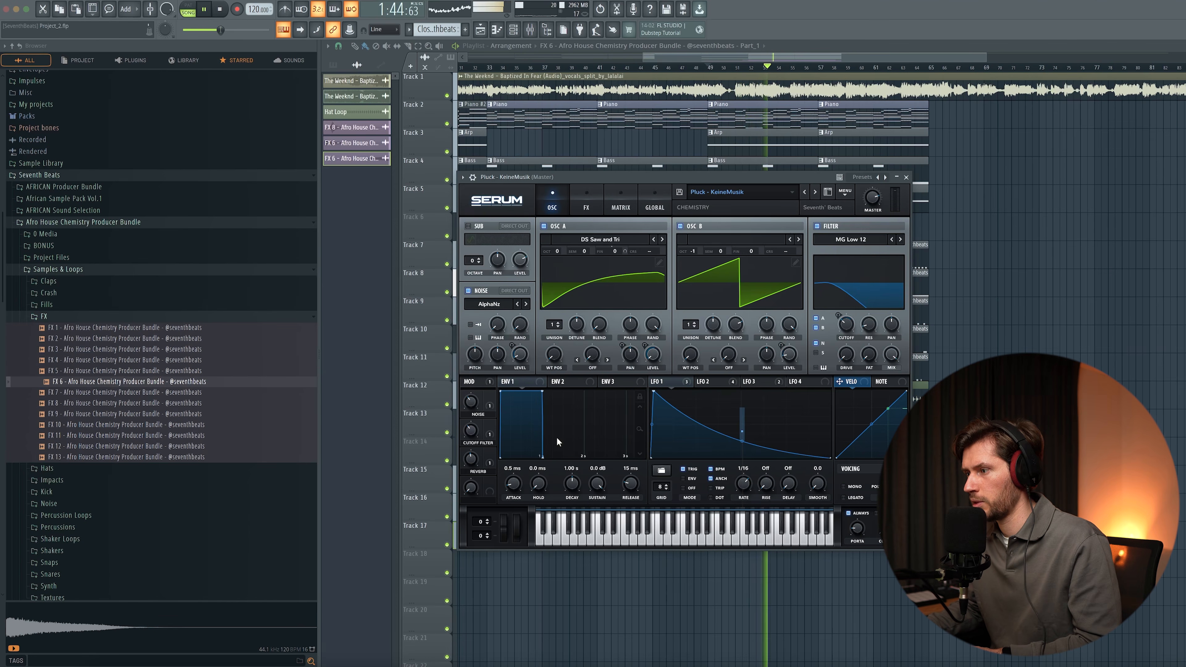
drag(472, 459, 474, 444)
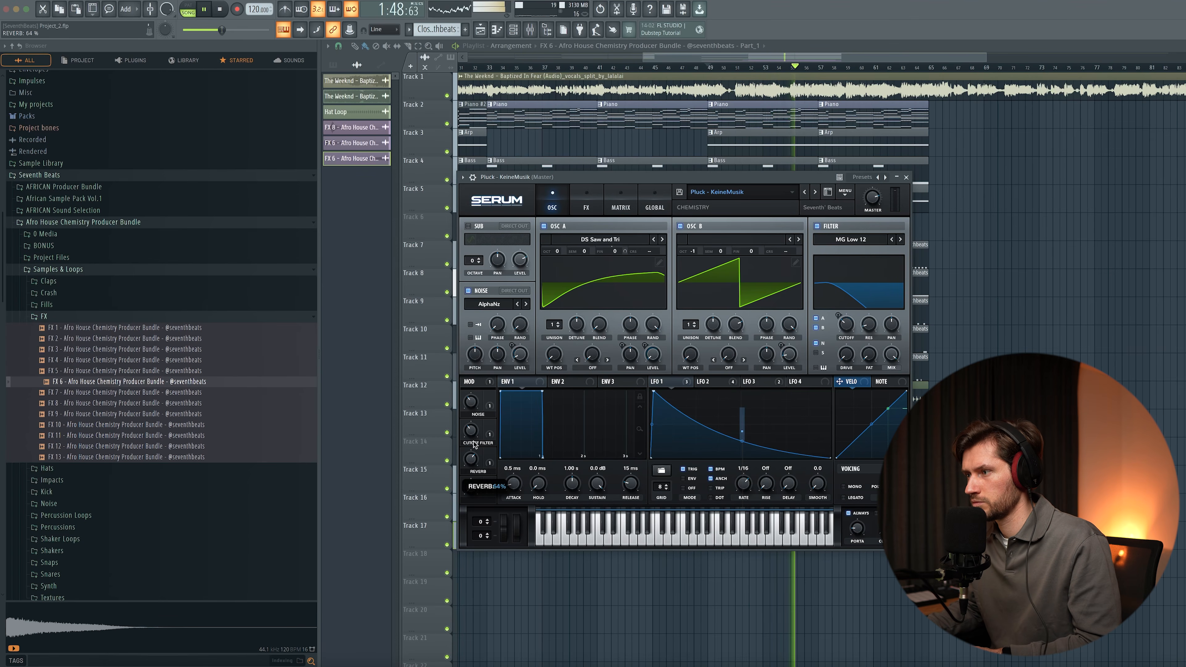
click(906, 177)
key(F6)
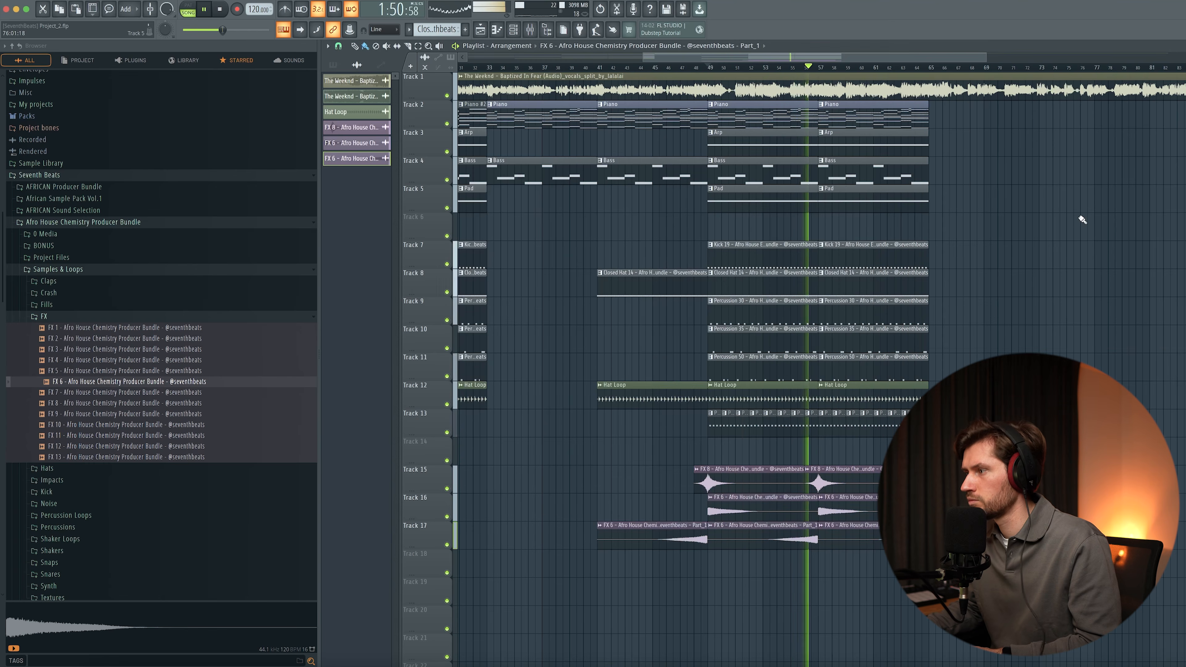
key(space)
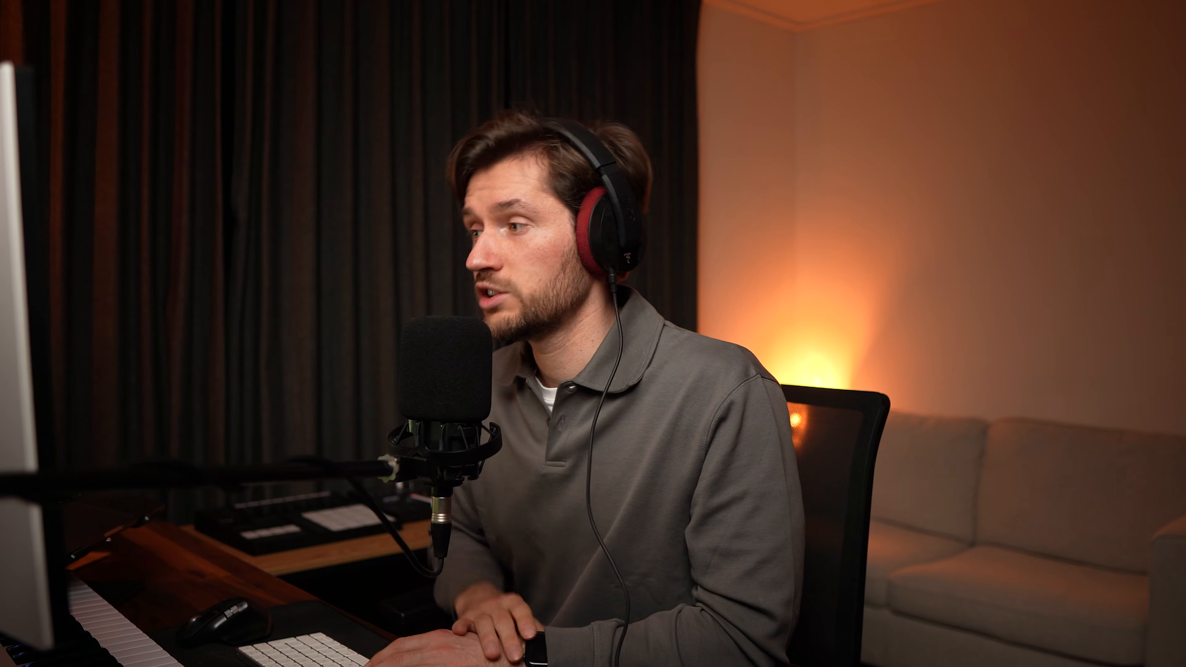